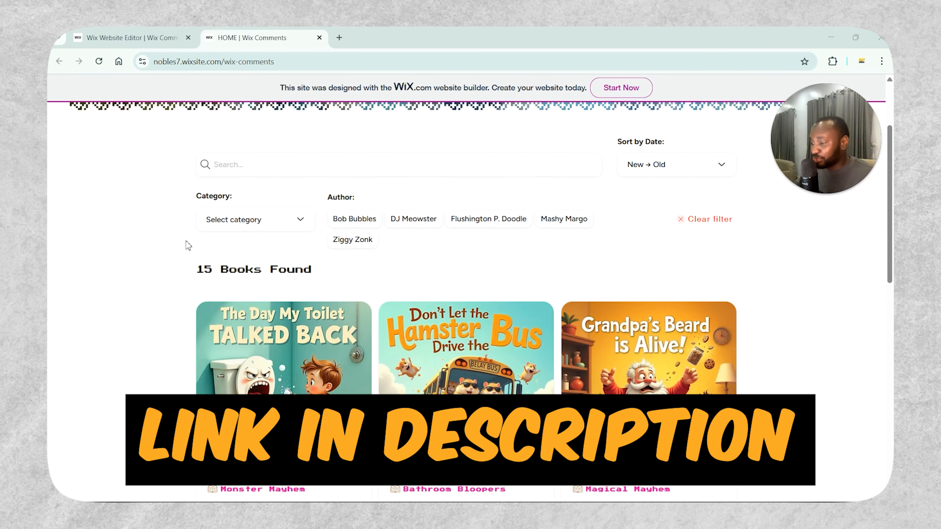
Browse the published book library and filter the books by the first listed author
scroll(188, 245, "down", 3)
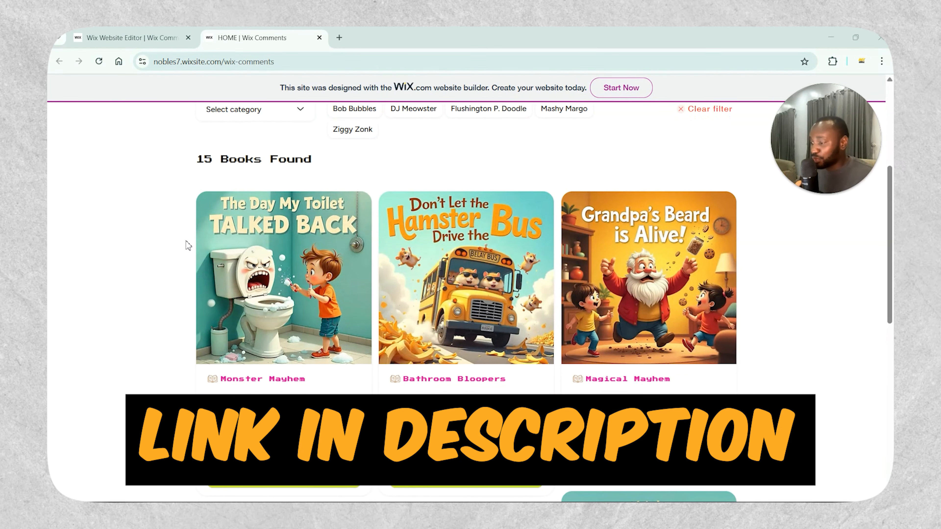
scroll(188, 245, "down", 2)
scroll(251, 220, "up", 3)
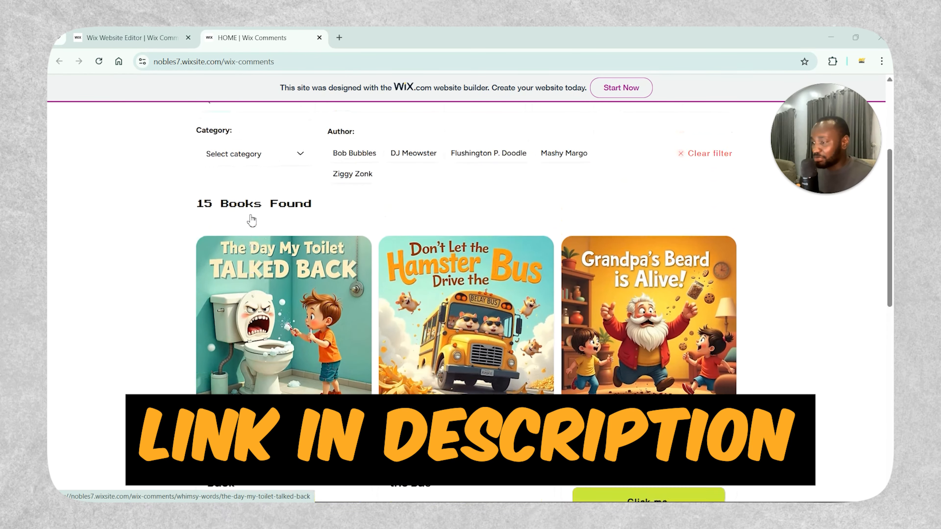
left_click(376, 165)
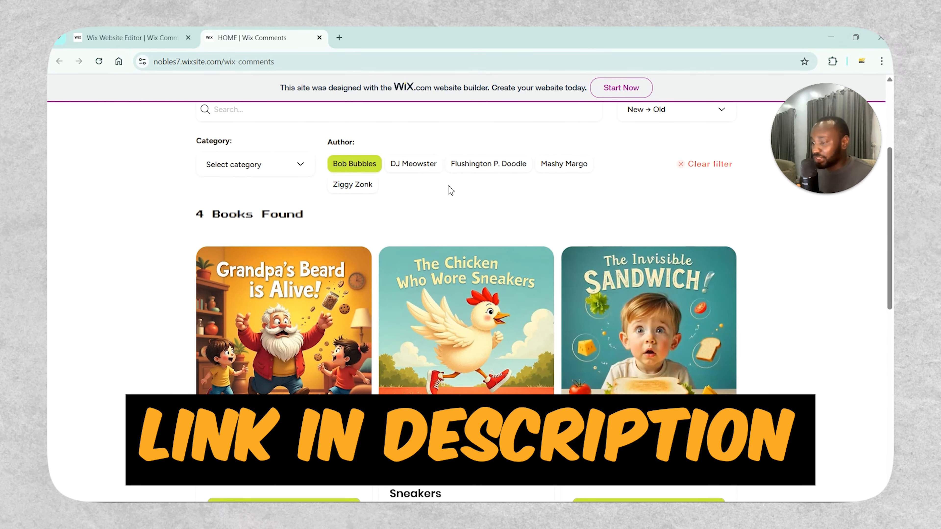
scroll(294, 312, "down", 2)
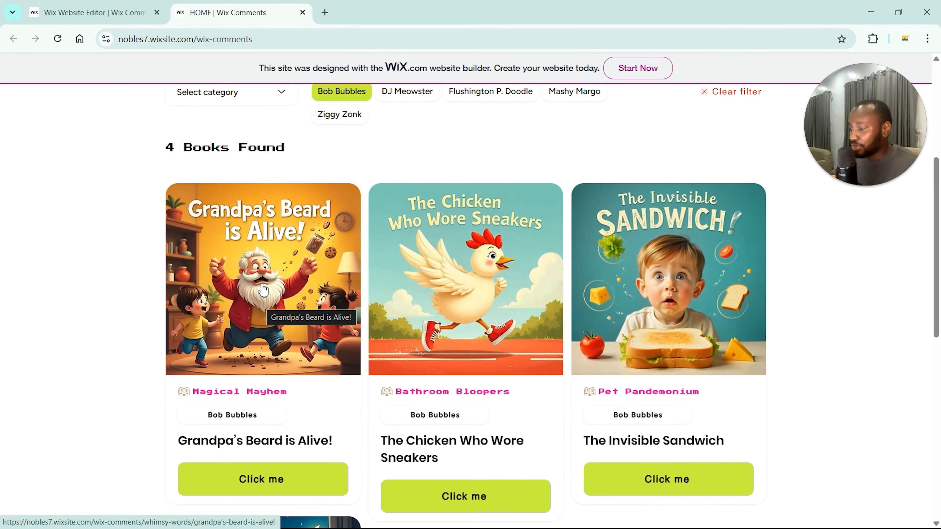
Open the "Grandpa's Beard is Alive!" book page and view its content down to the end of the story
left_click(263, 289)
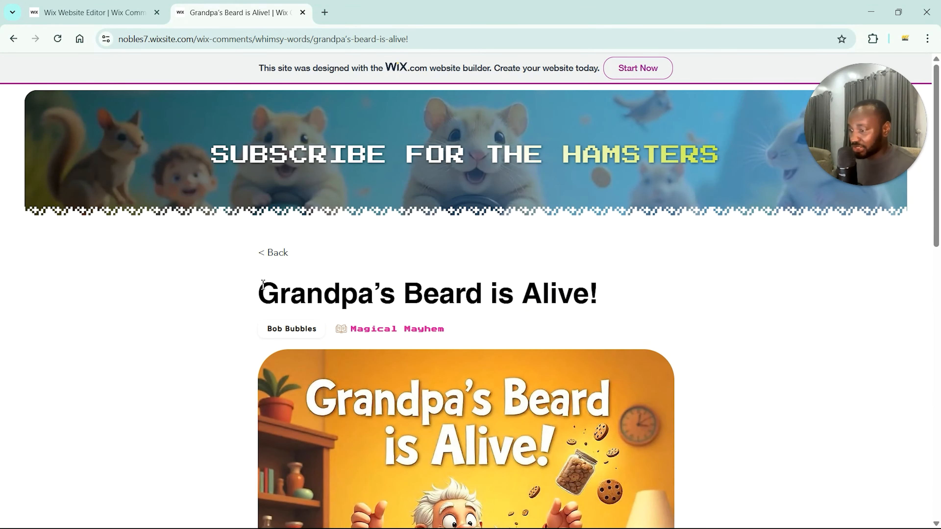
scroll(247, 289, "down", 15)
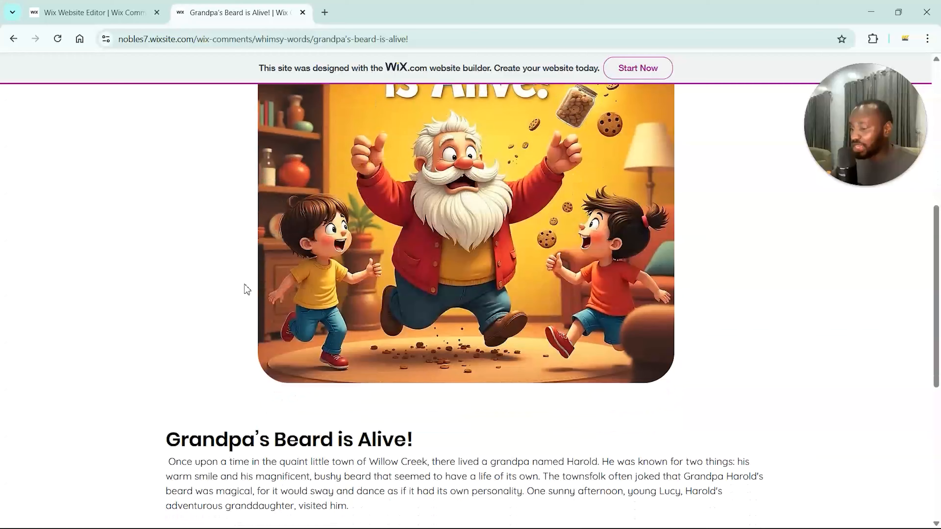
scroll(405, 363, "down", 1)
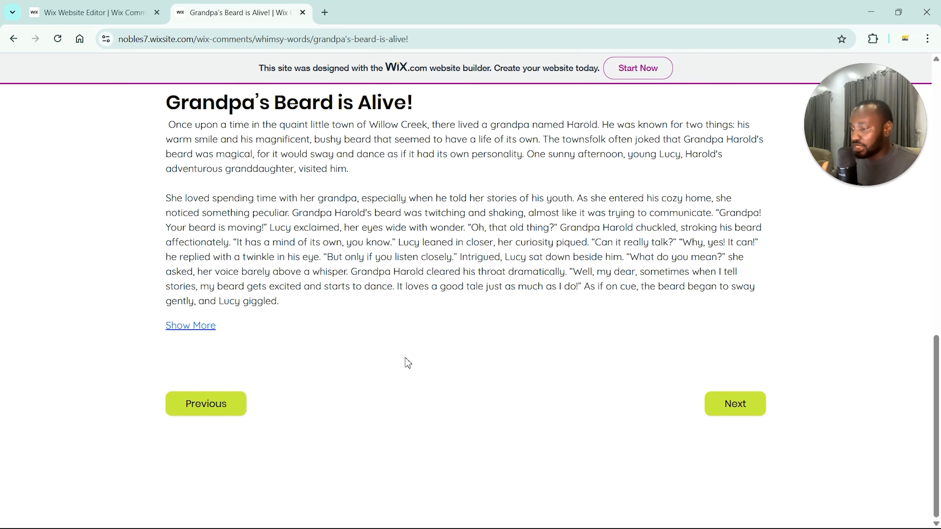
scroll(407, 363, "up", 15)
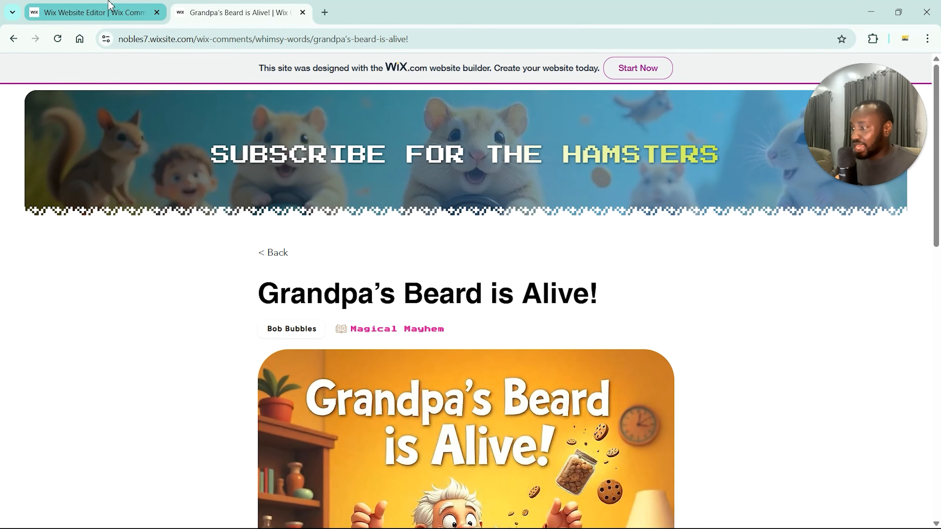
Switch to the Wix Editor and open the Whimsy & Words (Item) dynamic page for editing
left_click(93, 12)
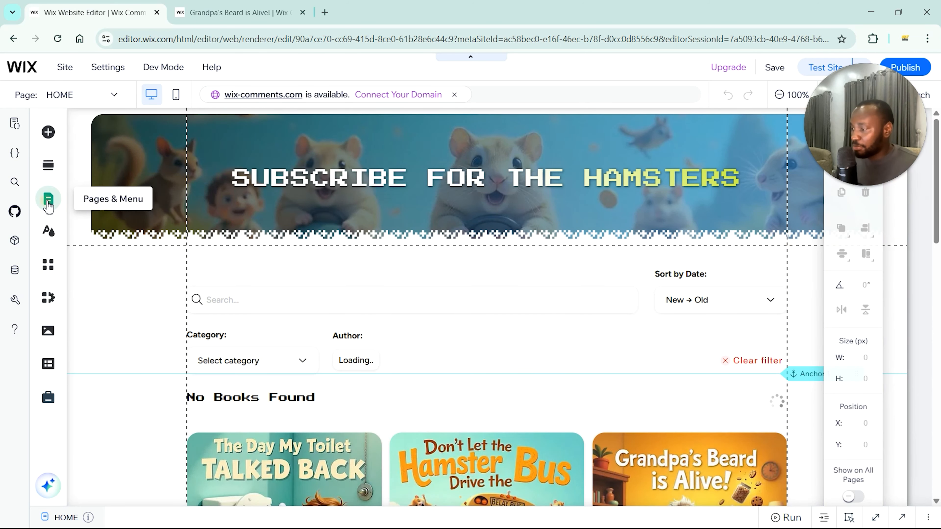
left_click(49, 200)
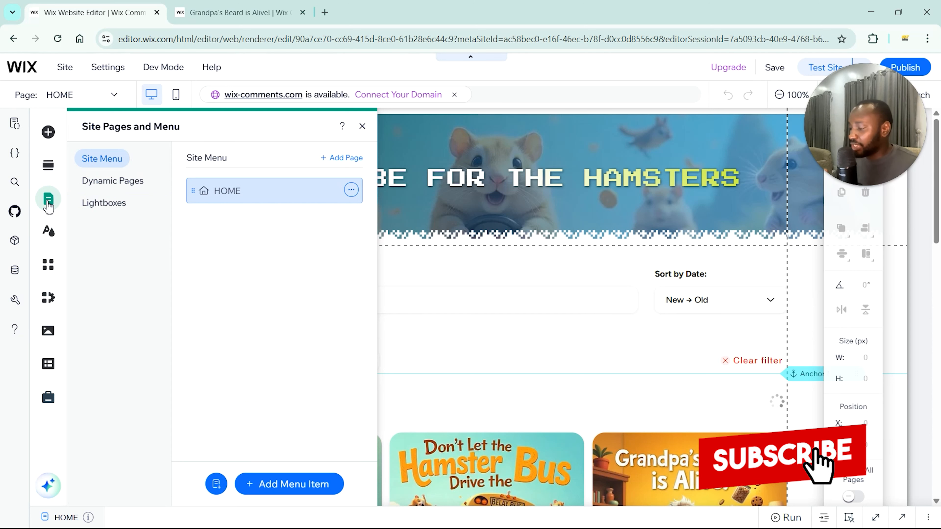
left_click(120, 191)
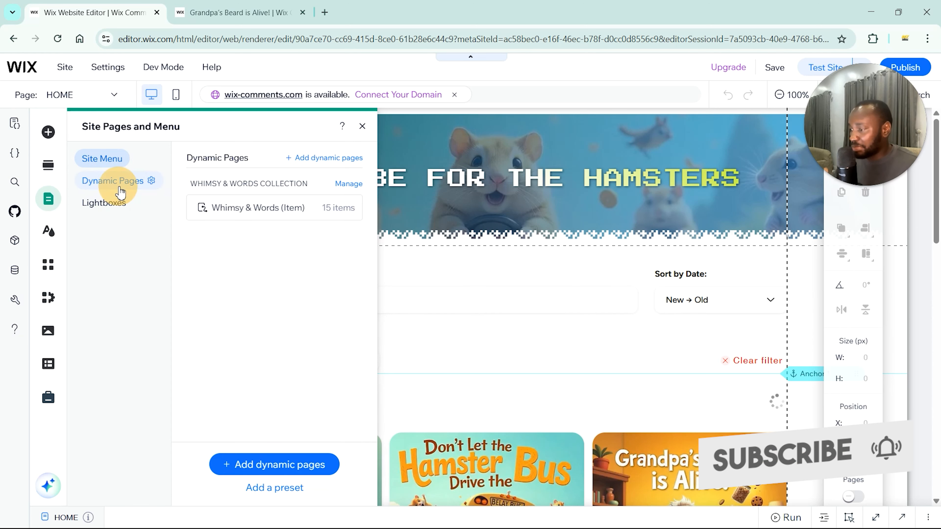
left_click(289, 209)
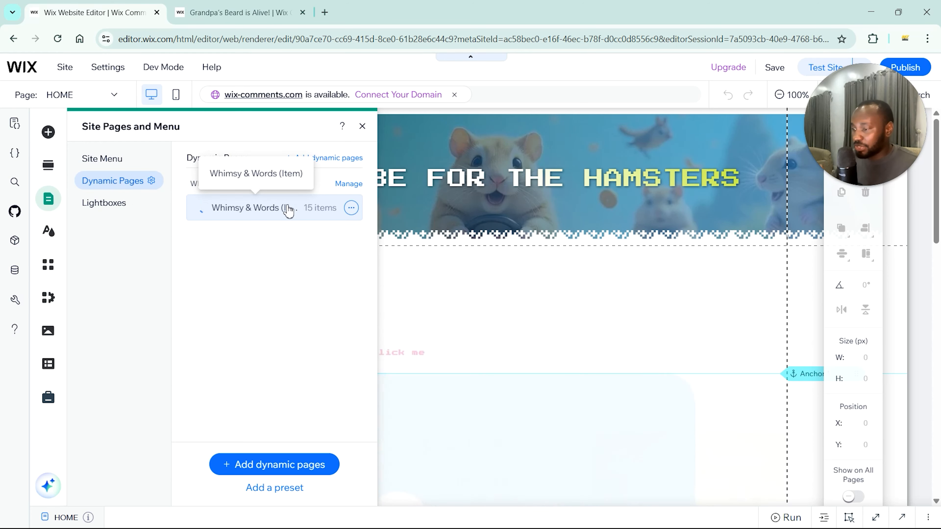
left_click(363, 128)
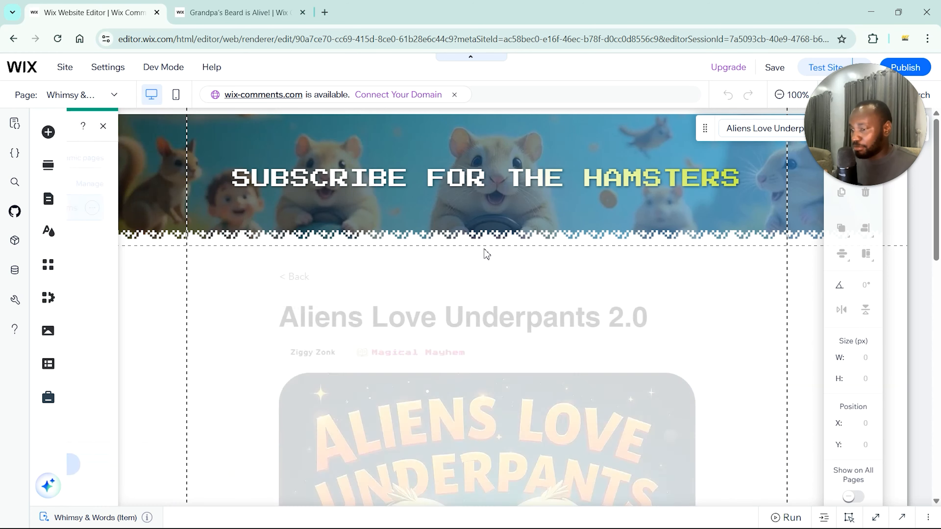
Add a blank section directly below the story text, above the Previous and Next buttons
scroll(511, 294, "down", 5)
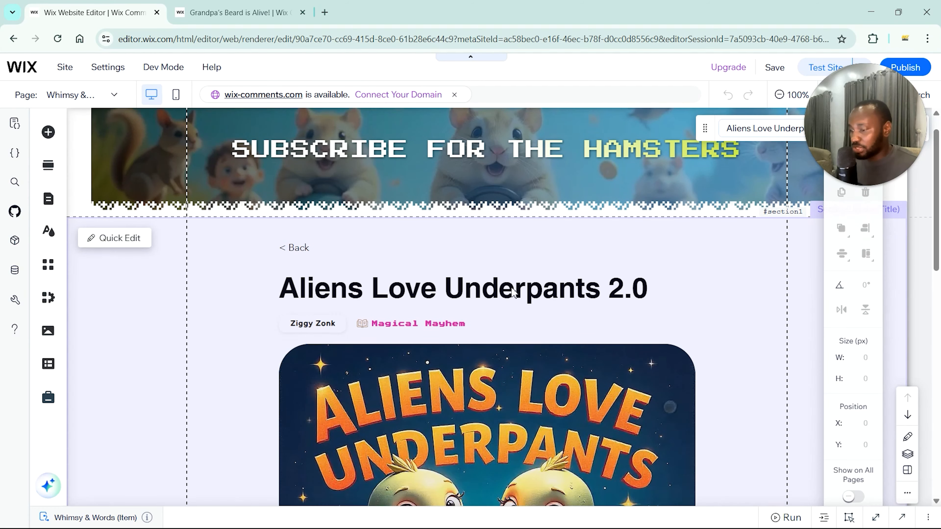
scroll(511, 293, "down", 7)
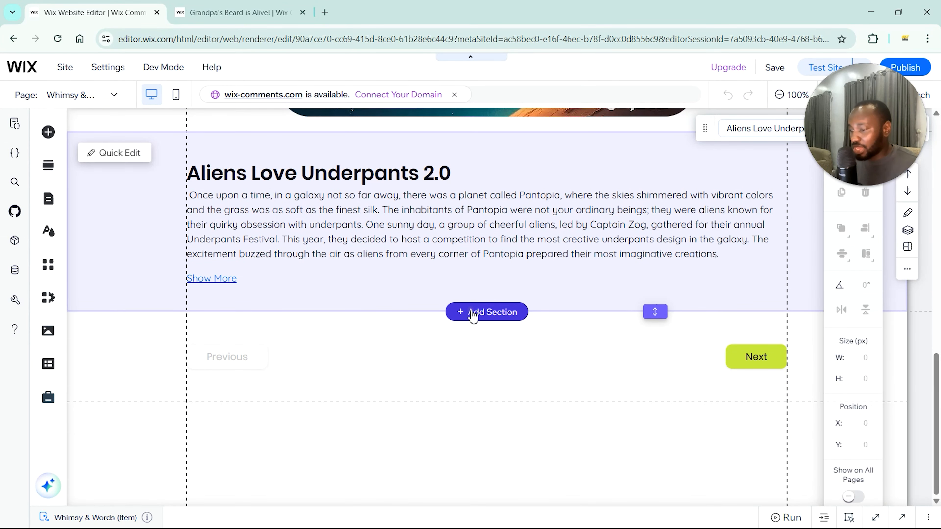
left_click(473, 312)
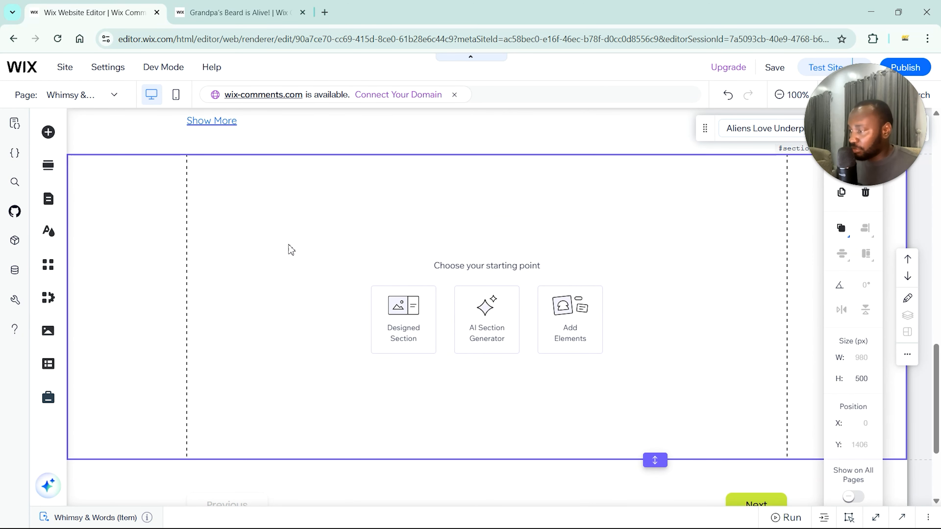
Search the Wix App Market for "wix comment" and open the Wix Comments app page
left_click(49, 264)
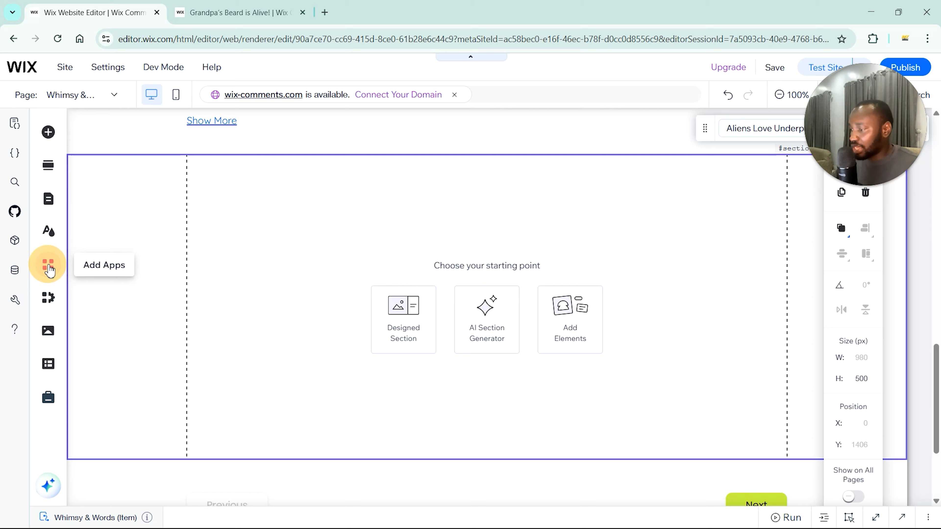
left_click(383, 236)
type("wix comment")
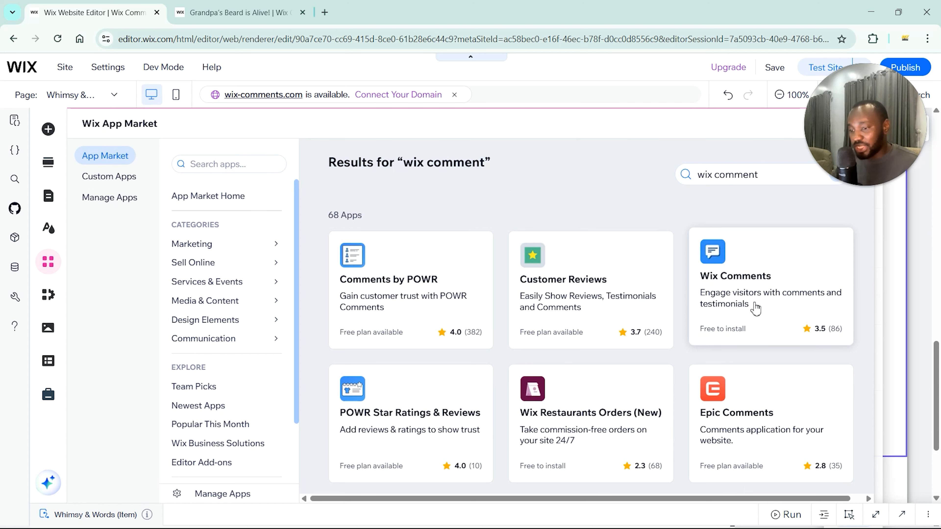
left_click(765, 314)
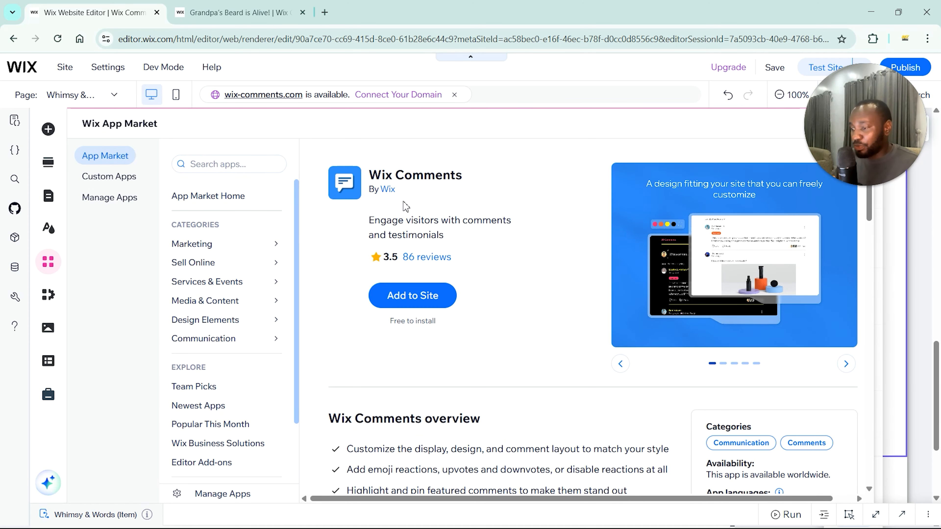
Examine the Wix Comments overview, its full feature description and the customer reviews
scroll(426, 213, "down", 5)
scroll(433, 237, "down", 2)
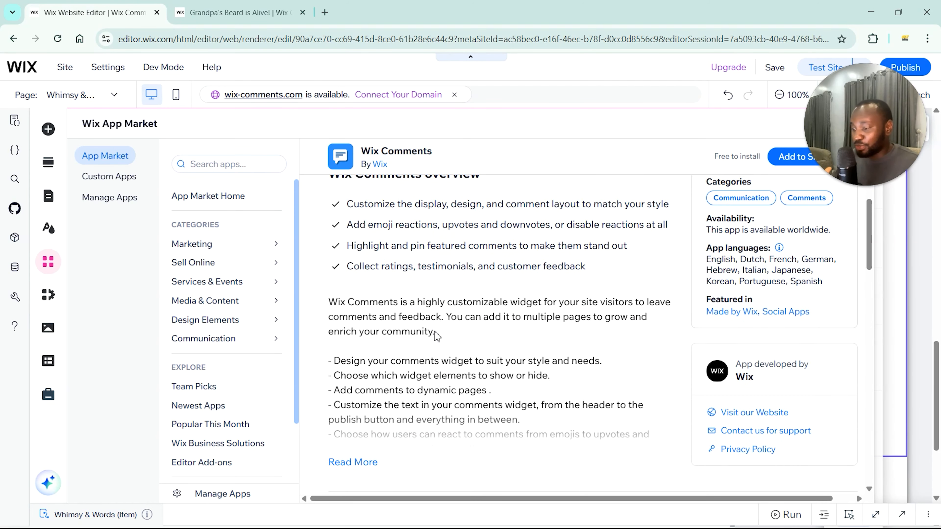
scroll(437, 334, "down", 3)
left_click(363, 338)
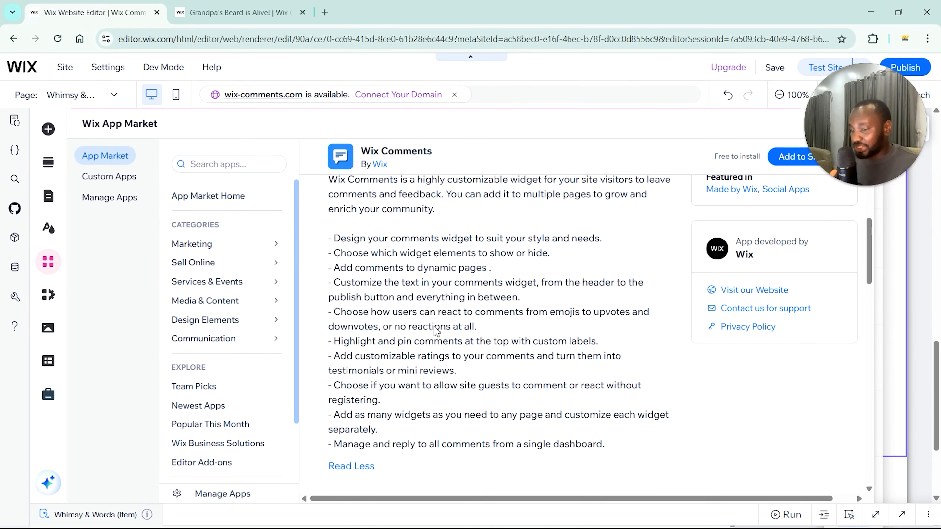
scroll(436, 331, "down", 7)
scroll(437, 332, "down", 3)
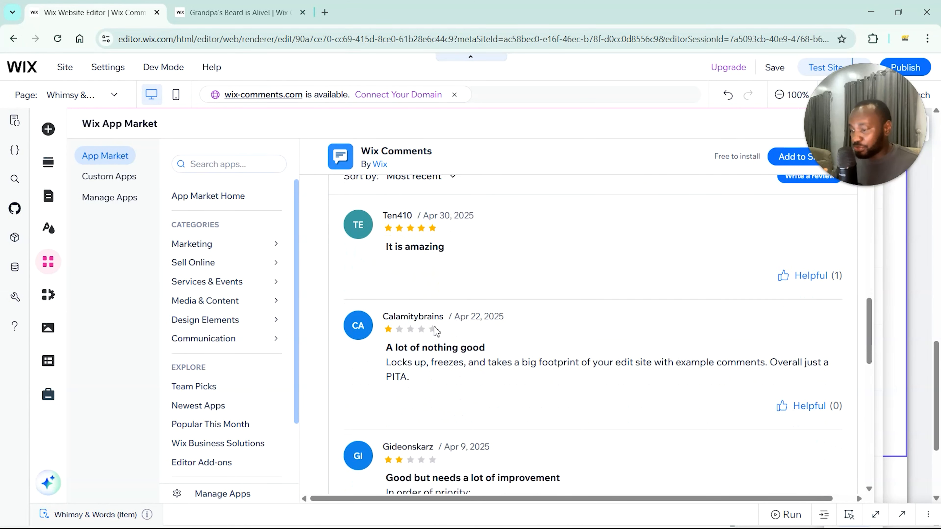
scroll(436, 331, "down", 2)
scroll(437, 331, "down", 5)
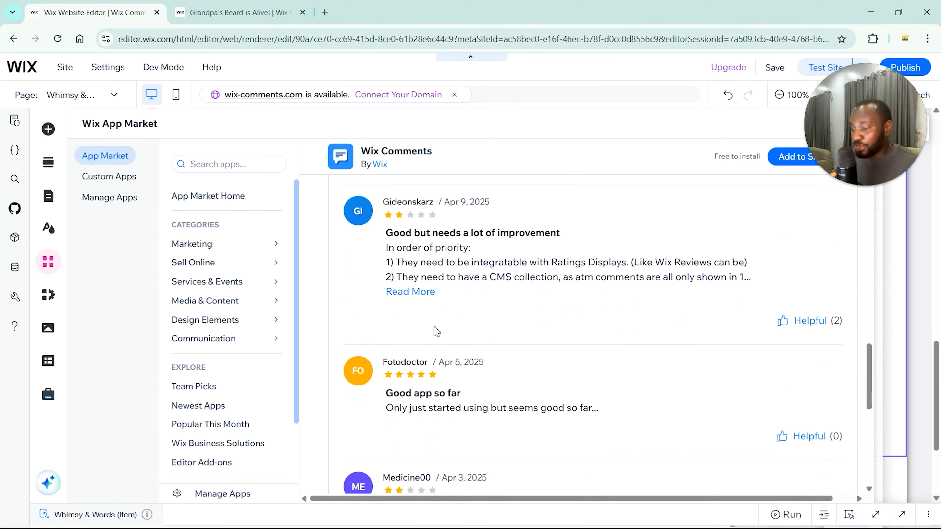
scroll(436, 331, "down", 2)
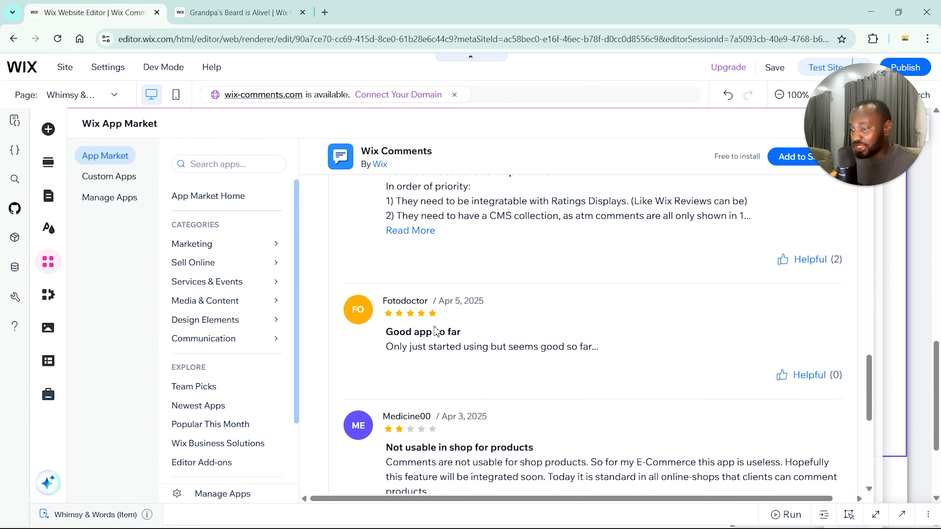
scroll(436, 331, "up", 15)
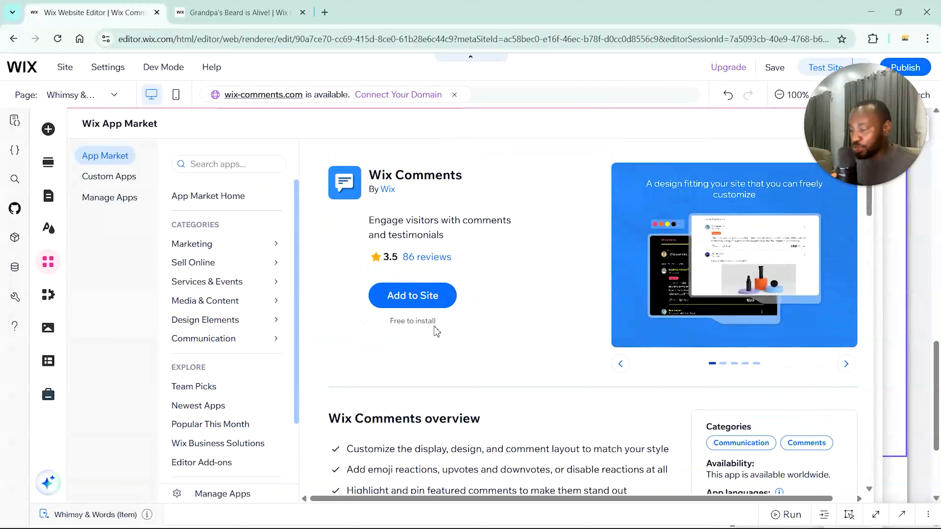
Add the Wix Comments app to the site and look over its demo comments widget on the page
left_click(416, 303)
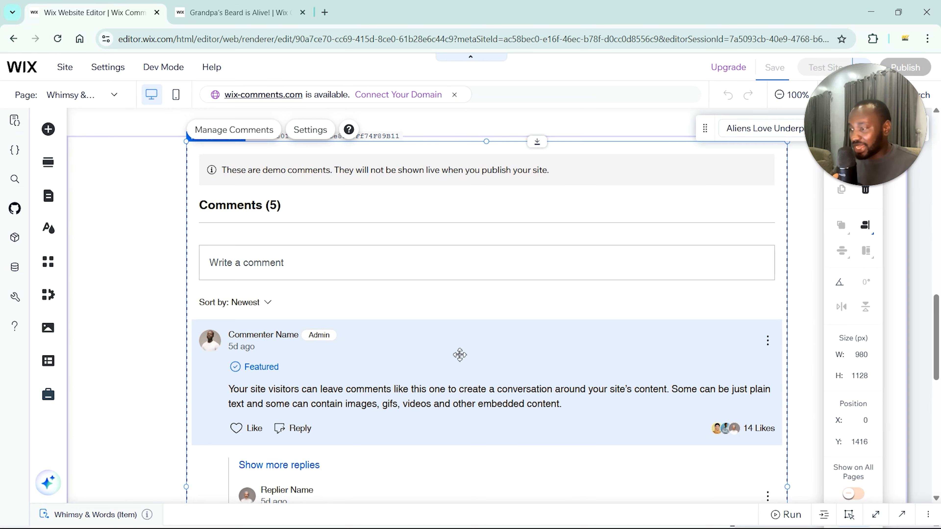
scroll(460, 354, "down", 12)
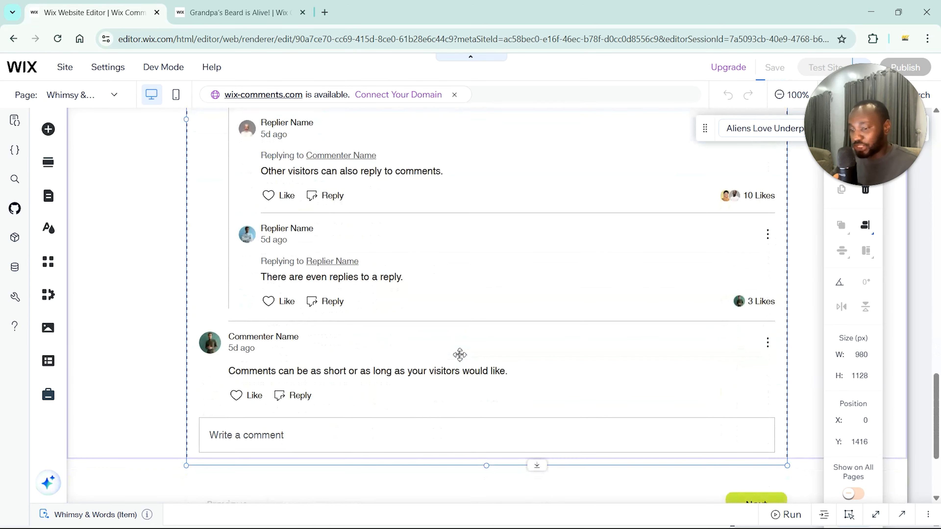
scroll(459, 355, "up", 10)
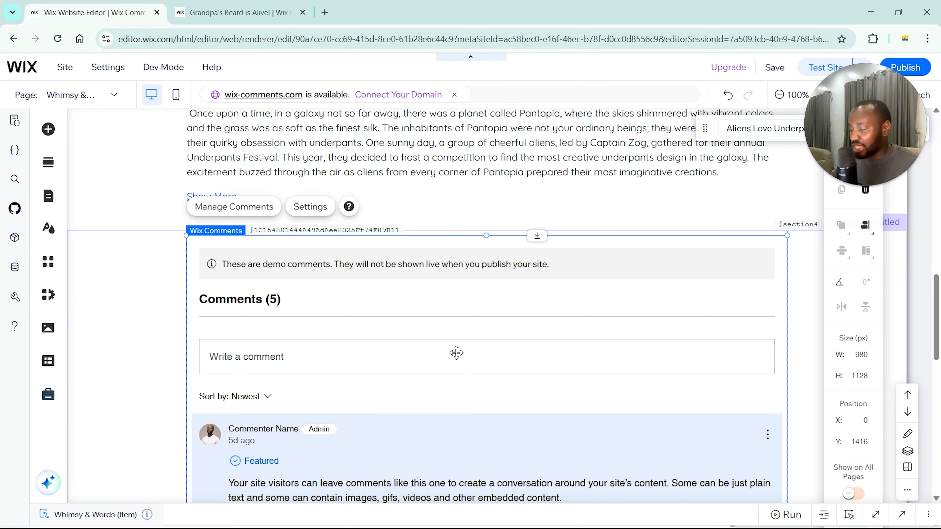
scroll(458, 353, "down", 3)
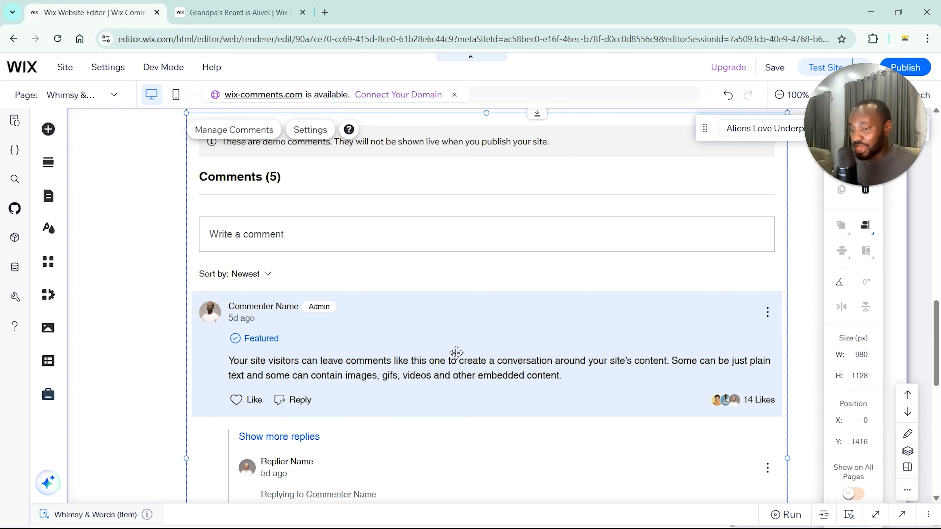
scroll(457, 353, "up", 2)
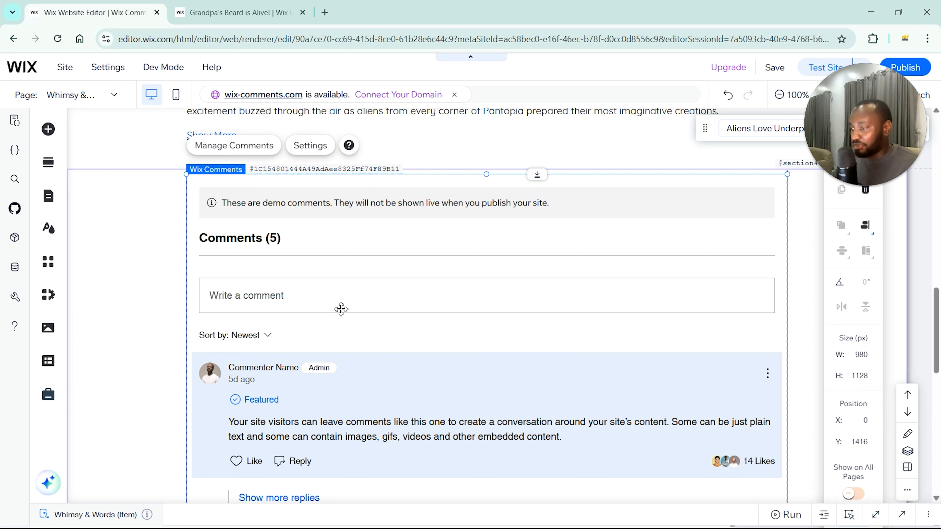
Open the comments widget's header and sorting display settings, keeping the settings window clear of the comments header
left_click(309, 145)
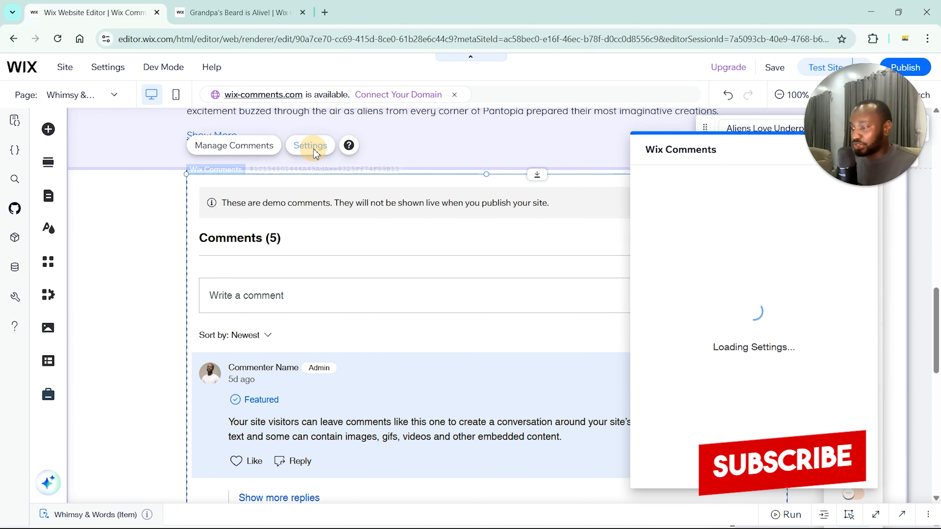
left_click_drag(744, 151, 542, 141)
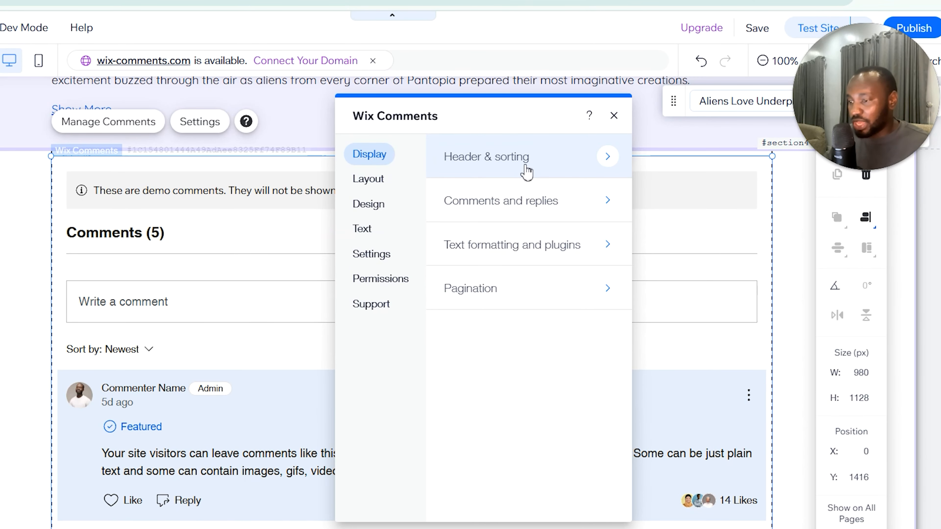
left_click(527, 172)
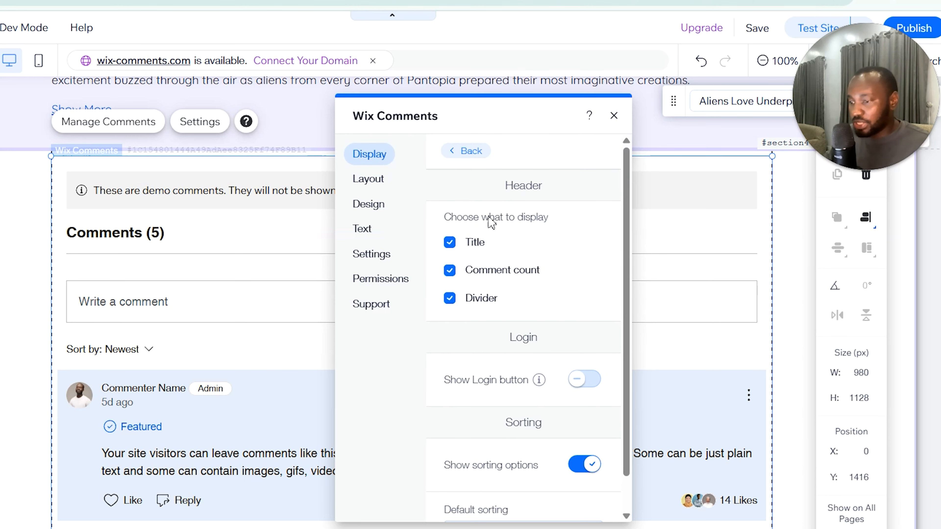
left_click_drag(515, 130, 693, 164)
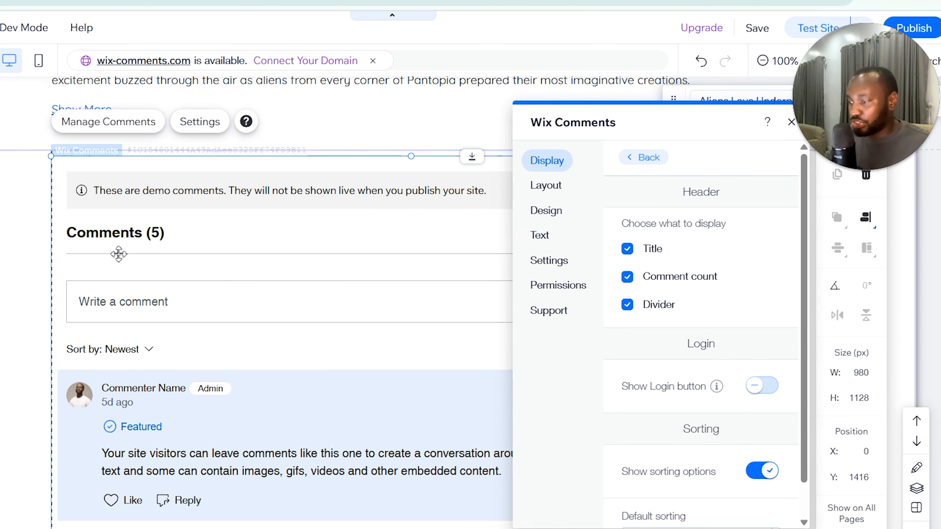
Hide the title in the comments widget's header, and show it again
left_click(627, 250)
left_click(630, 250)
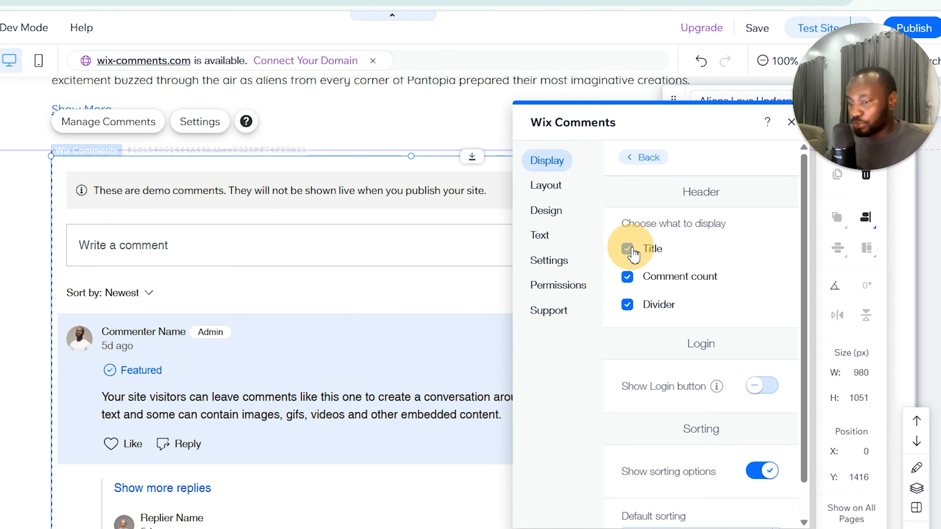
Hide the comment count in the header and show it again, and hide the header's divider
left_click(629, 278)
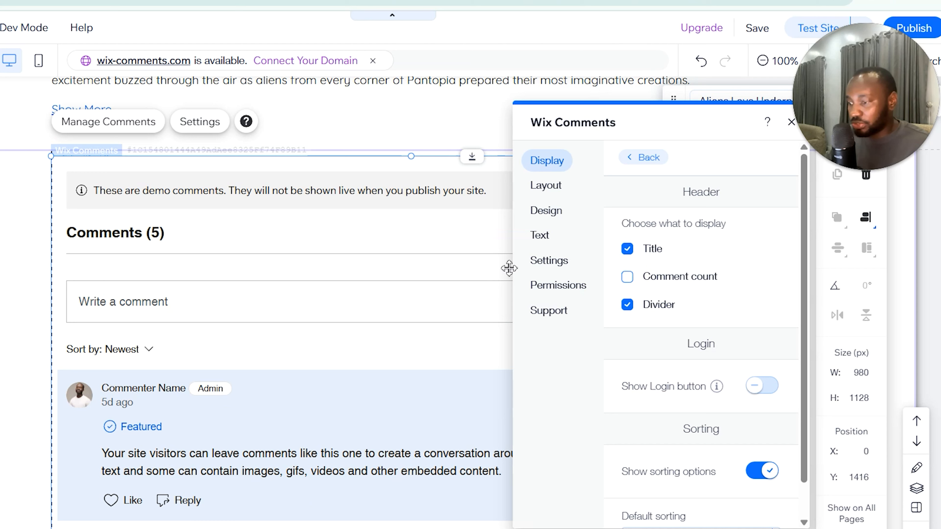
left_click(628, 280)
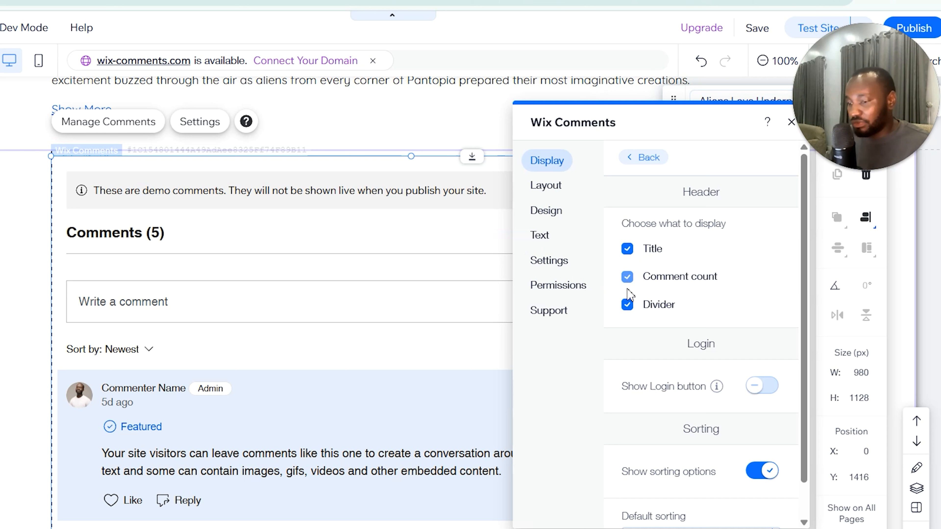
left_click(629, 310)
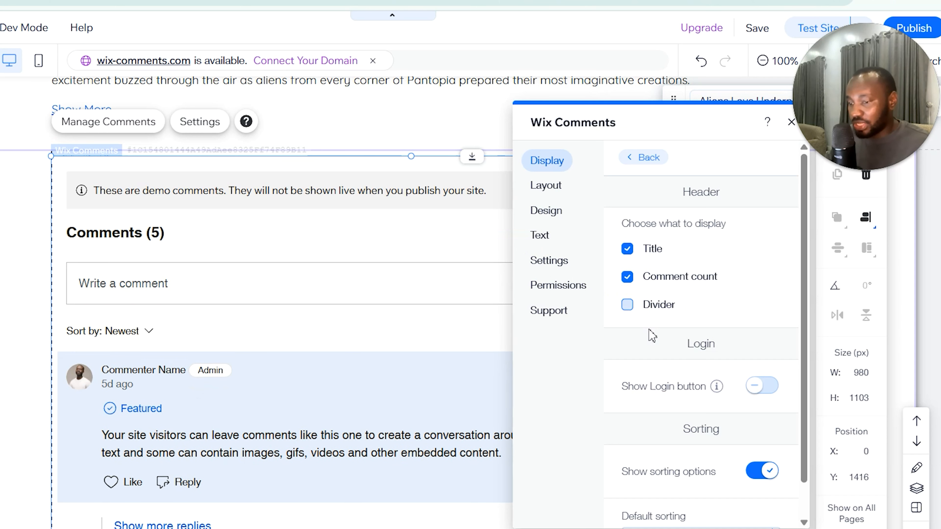
Show the Login button in the comments header, keeping the settings window clear of it
scroll(656, 353, "down", 2)
left_click_drag(666, 126, 564, 106)
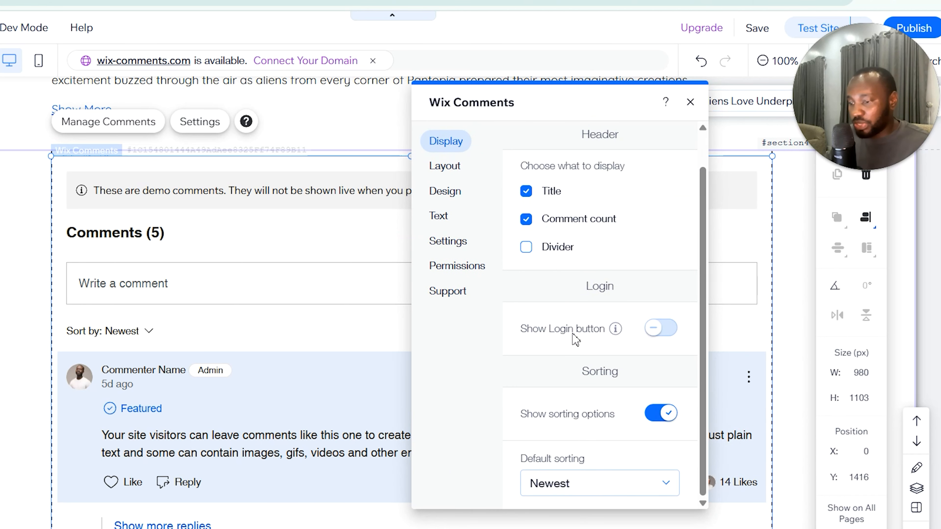
left_click(661, 328)
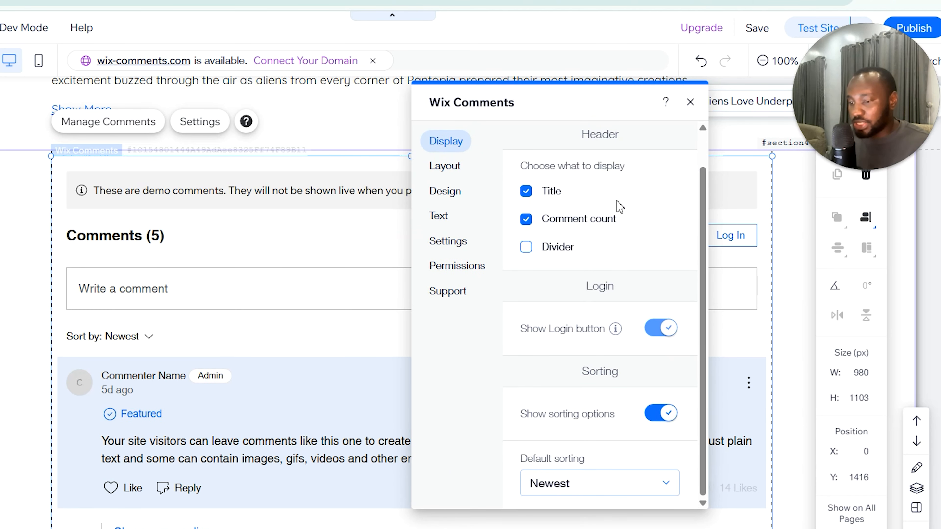
left_click_drag(609, 104, 373, 116)
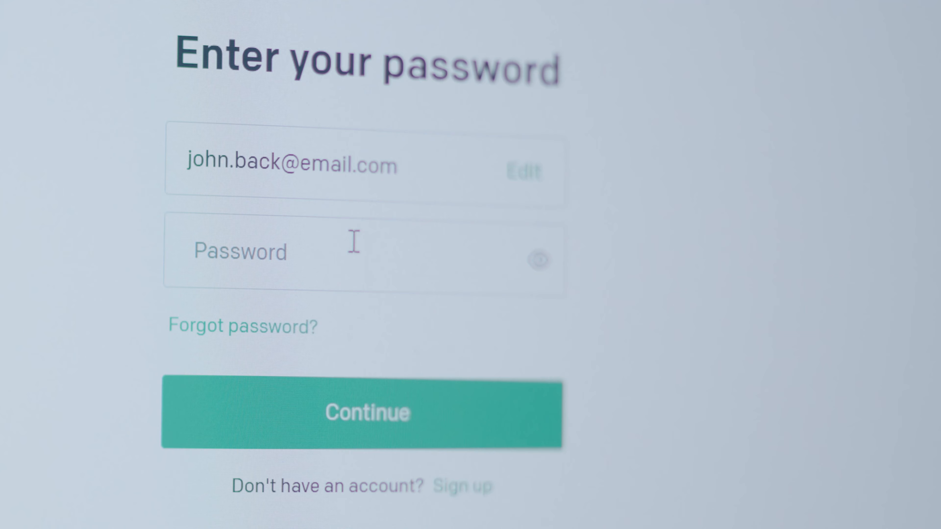
left_click(352, 242)
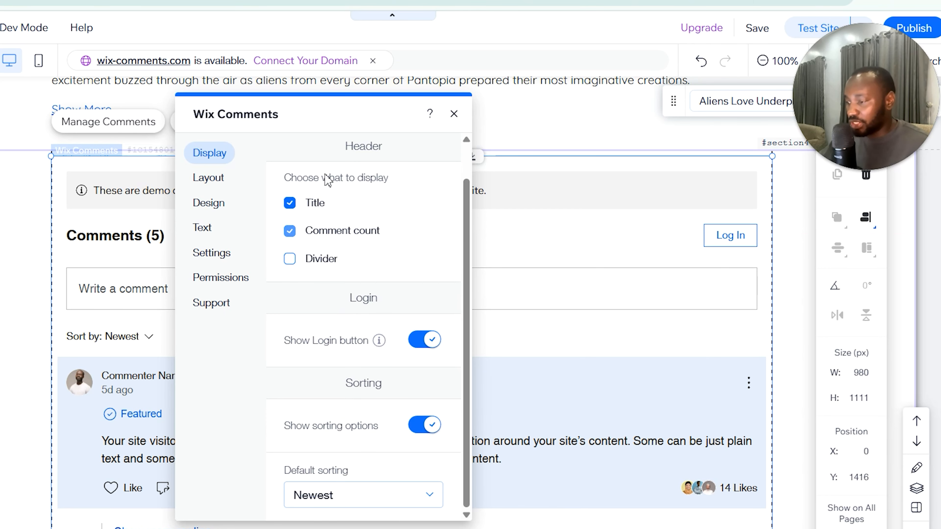
Hide the sorting options and show them again, and switch the default sorting to Oldest and back to Newest
left_click_drag(319, 122, 514, 113)
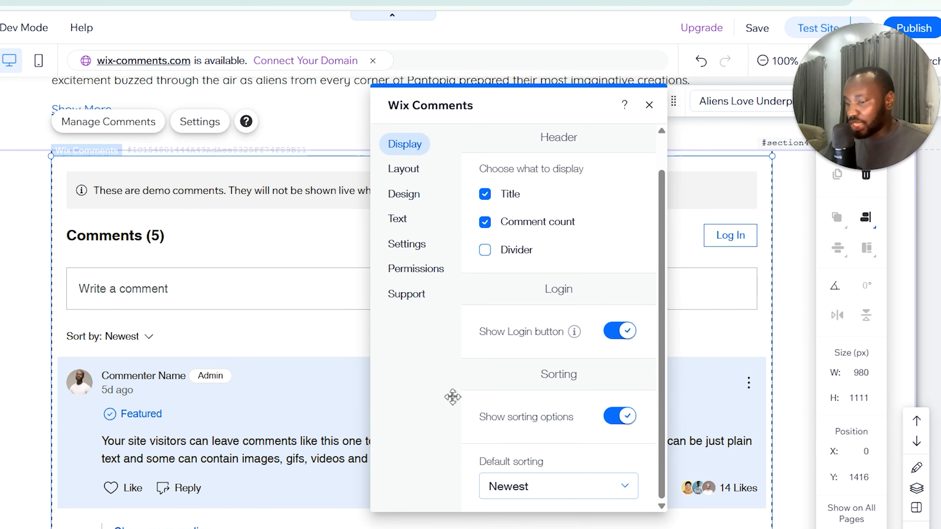
left_click(616, 418)
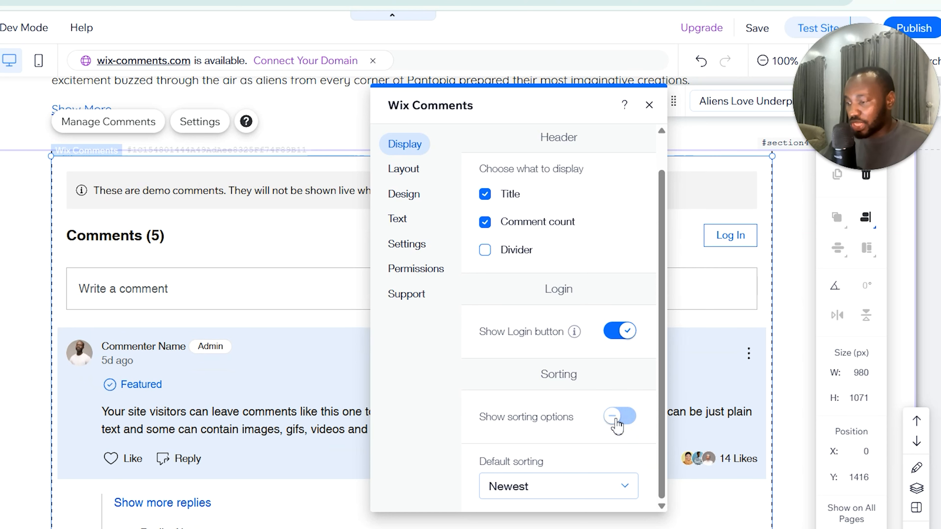
left_click(616, 417)
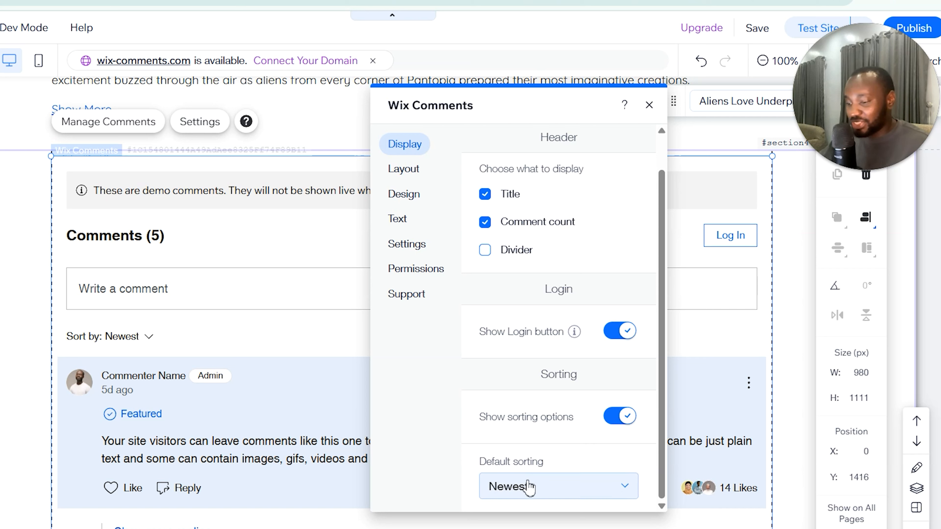
left_click(525, 489)
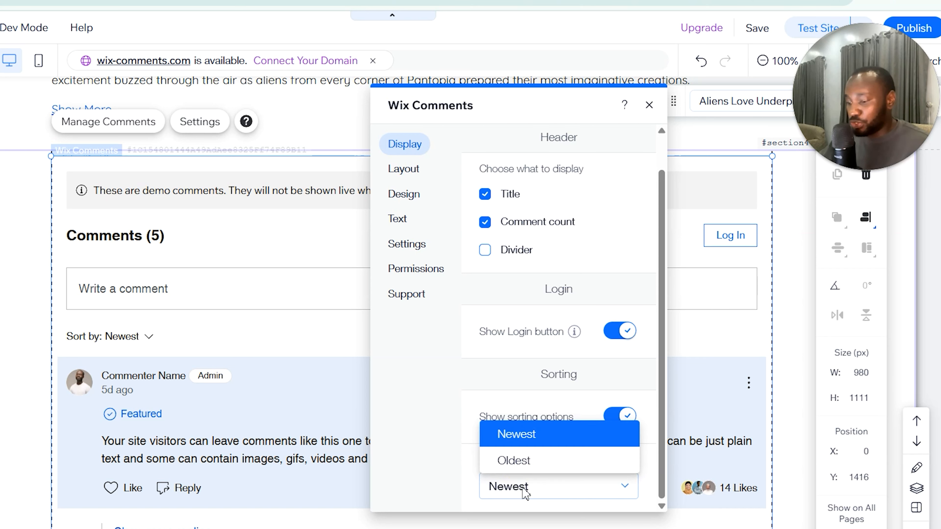
left_click(536, 465)
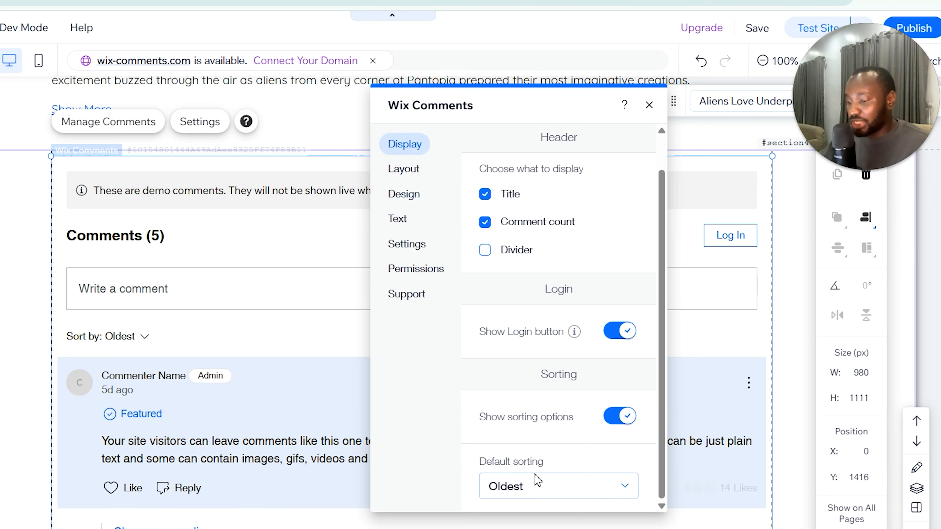
left_click(535, 493)
left_click(540, 462)
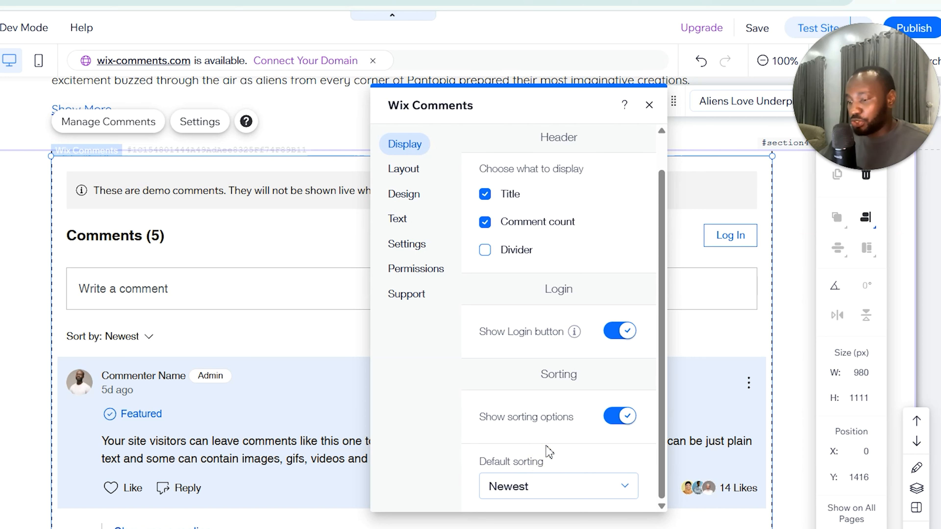
Leave the header and sorting settings and open the display settings for comments and replies
scroll(550, 451, "up", 1)
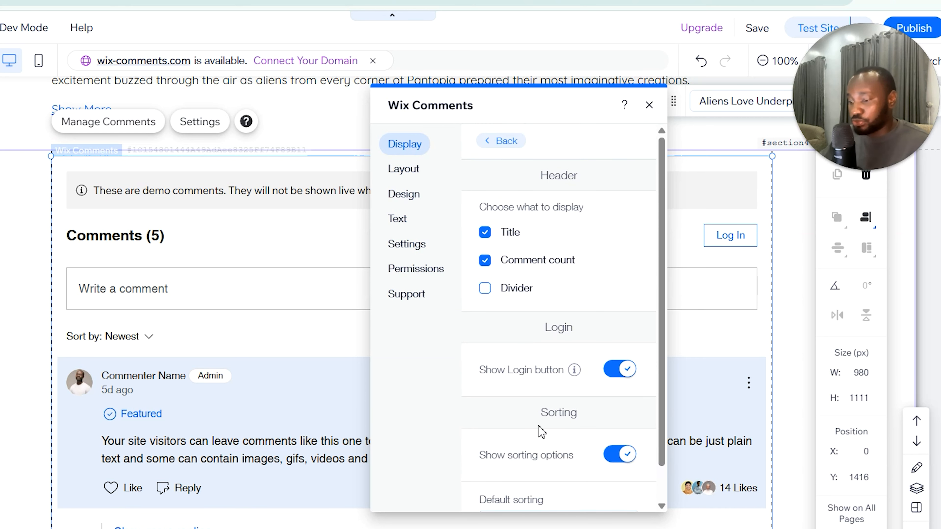
left_click(506, 142)
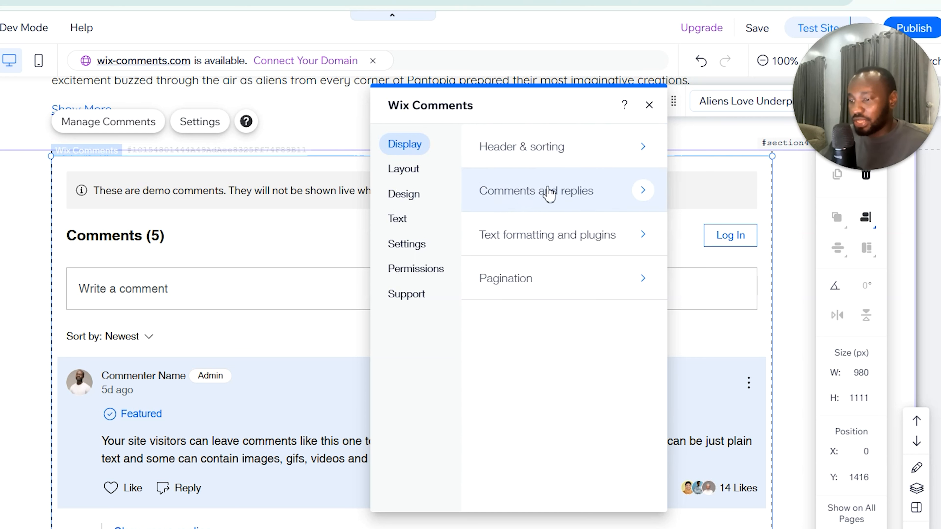
left_click(533, 200)
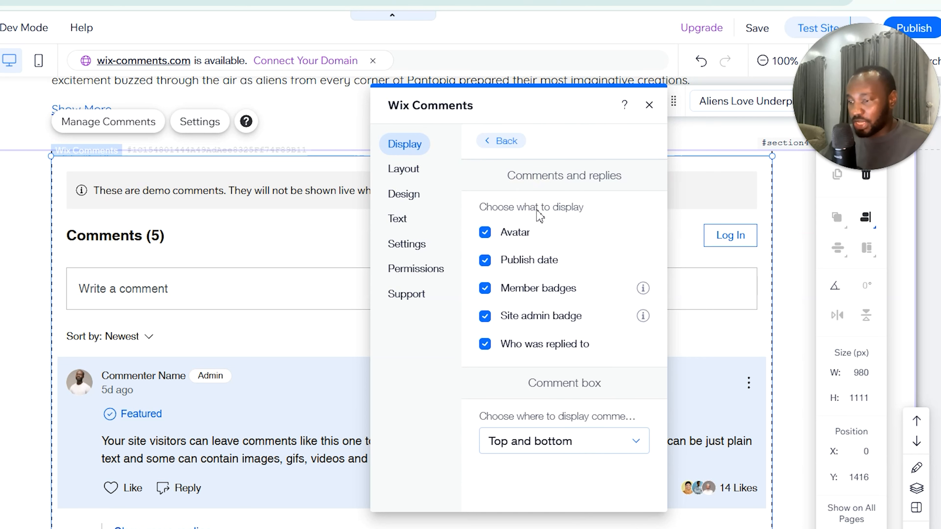
Hide the avatar and the publish date on the comments one at a time, showing each again
scroll(270, 341, "down", 2)
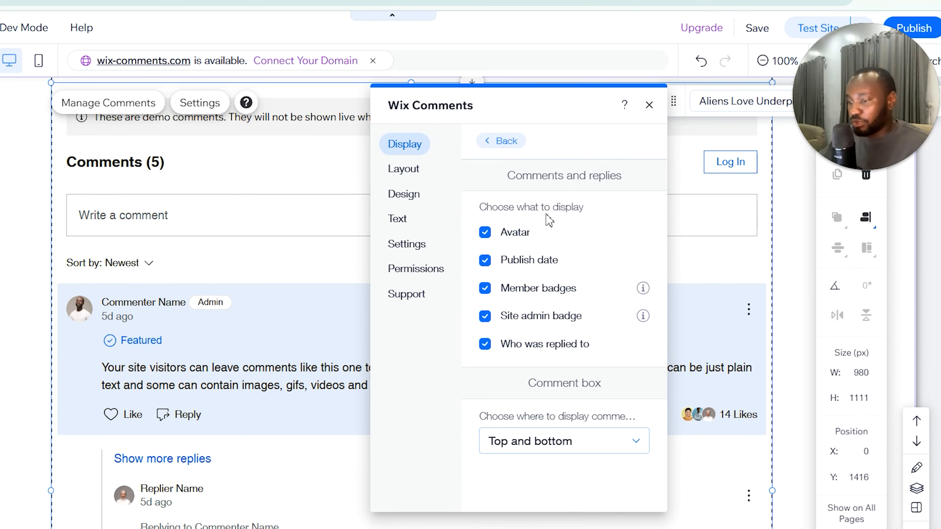
left_click(485, 232)
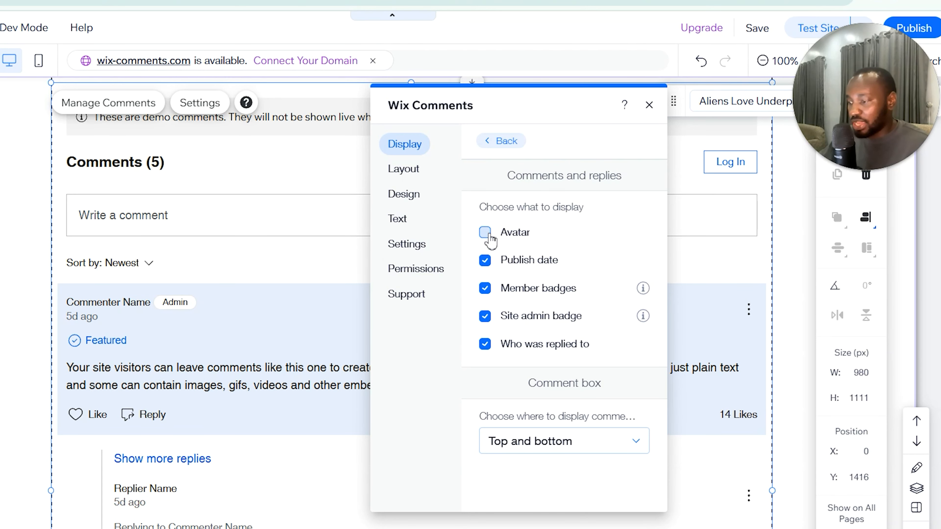
left_click(485, 232)
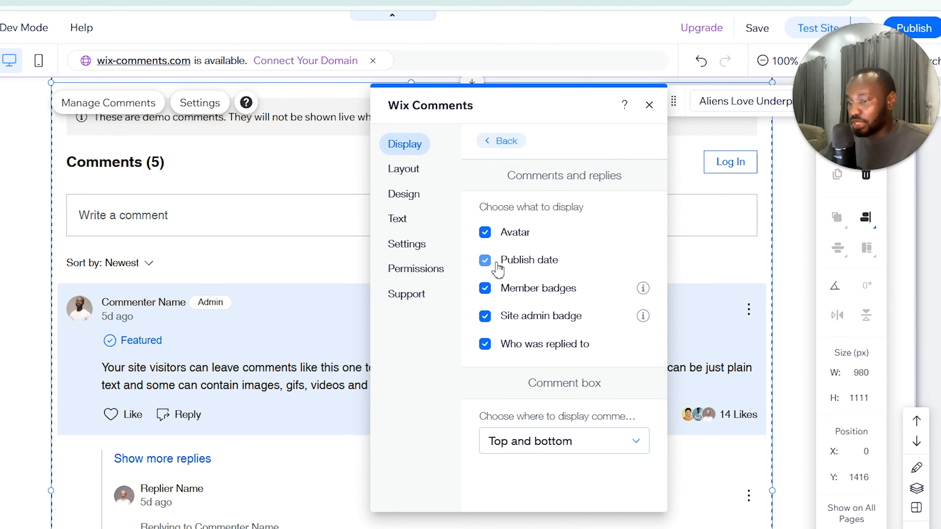
left_click(485, 261)
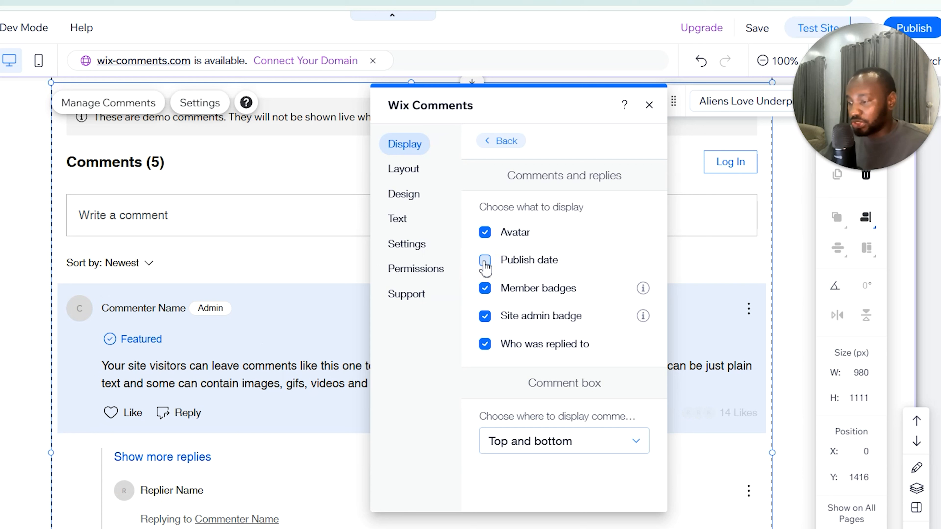
left_click(485, 261)
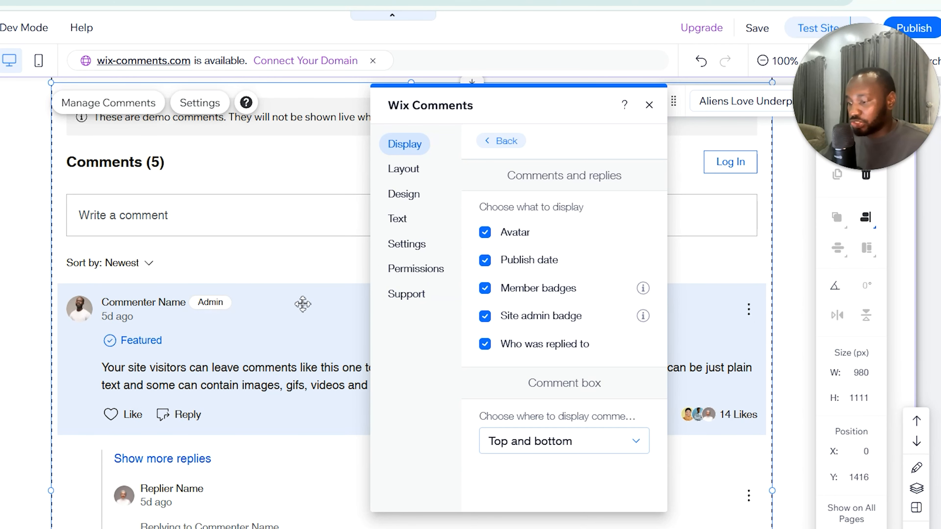
Check the information on member badges, and hide the site admin badge and show it again
mouse_move(646, 291)
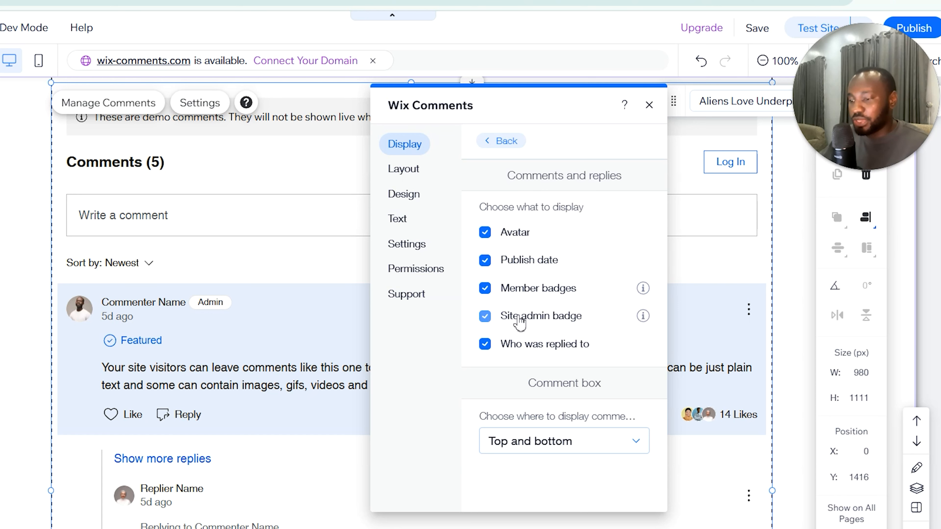
left_click(484, 318)
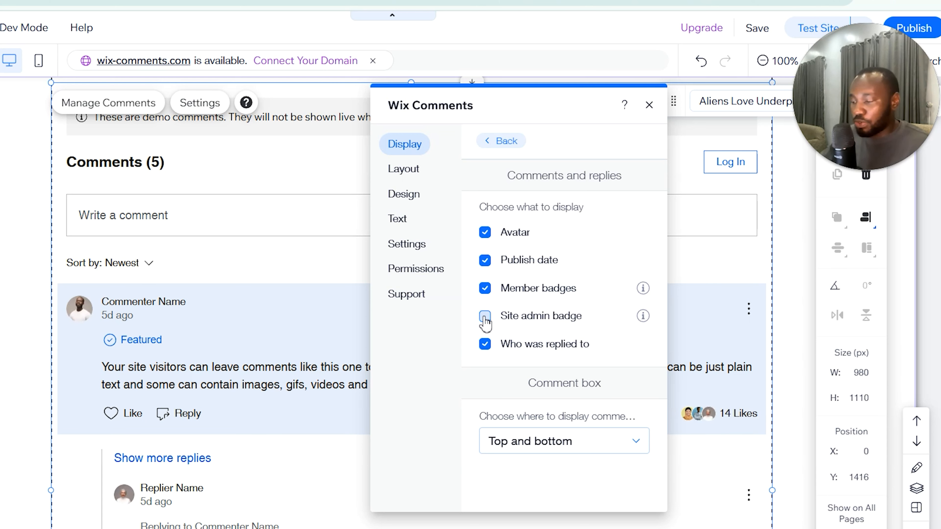
left_click(484, 317)
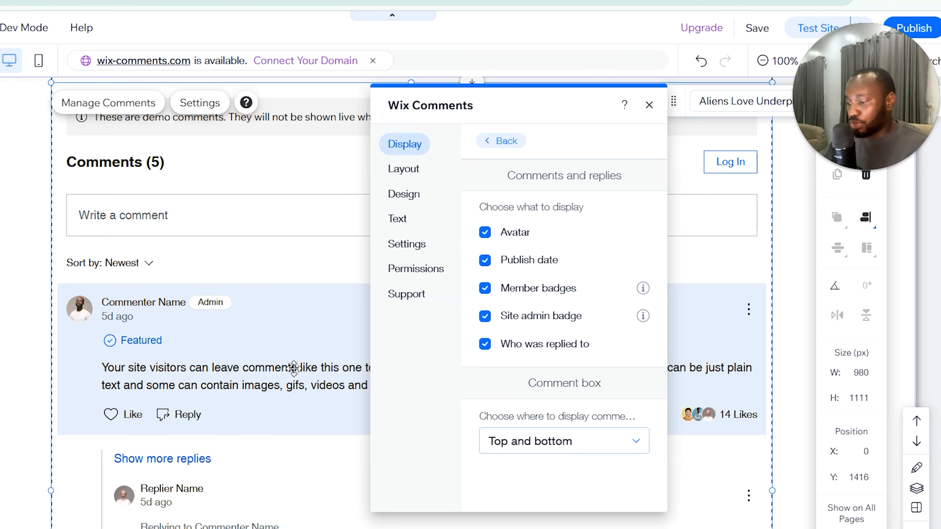
Review the comment box placement options and examine the comment boxes above and below the demo comments
scroll(294, 368, "down", 4)
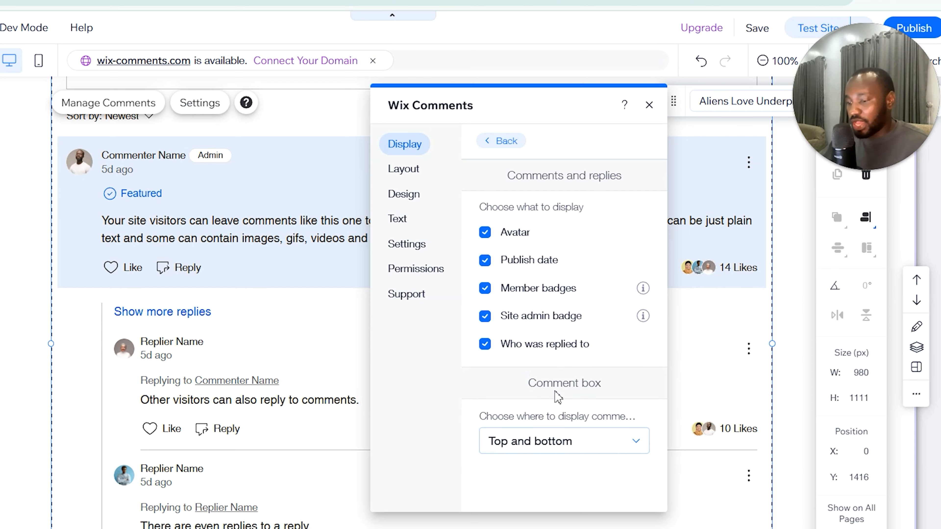
left_click(552, 449)
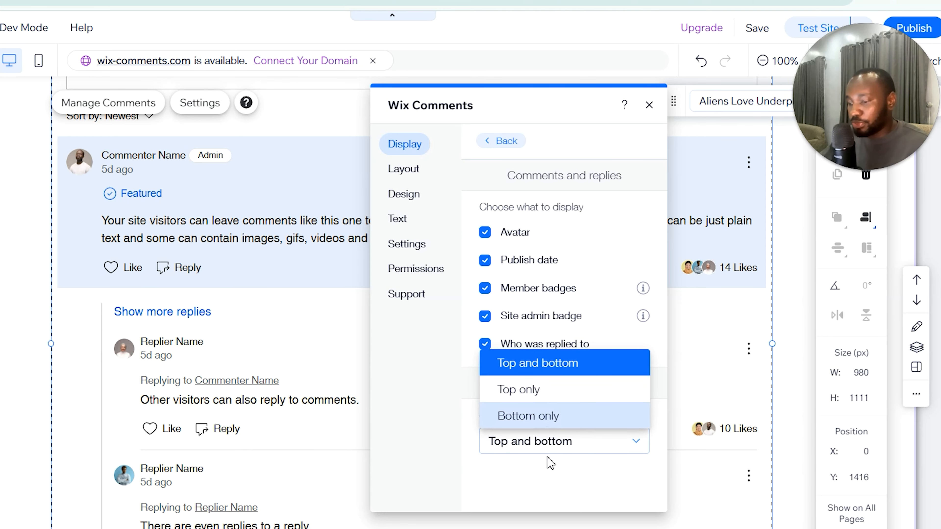
left_click(546, 465)
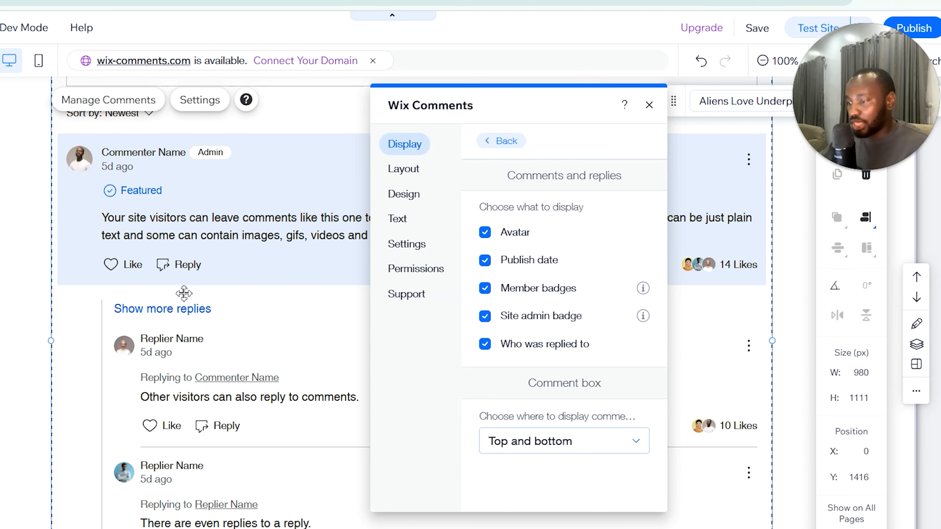
scroll(183, 292, "down", 5)
scroll(183, 293, "up", 7)
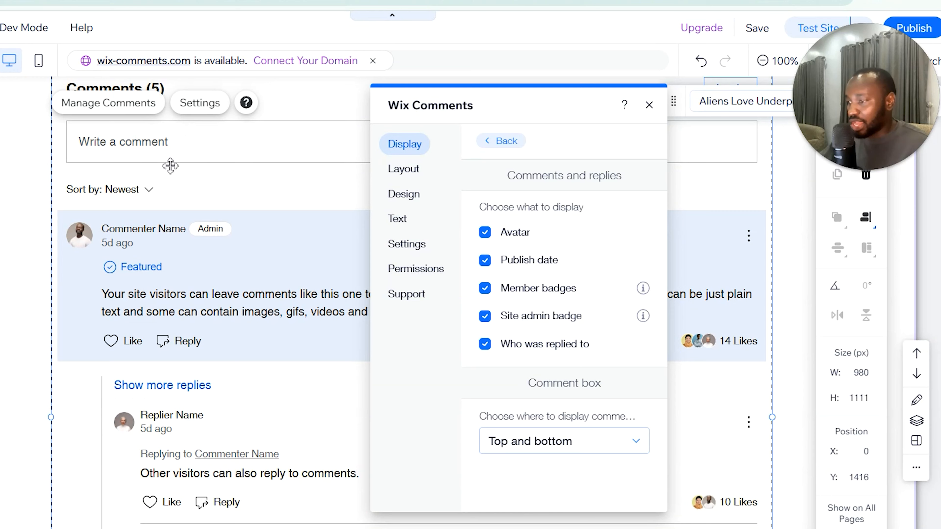
scroll(214, 169, "down", 2)
scroll(214, 169, "down", 6)
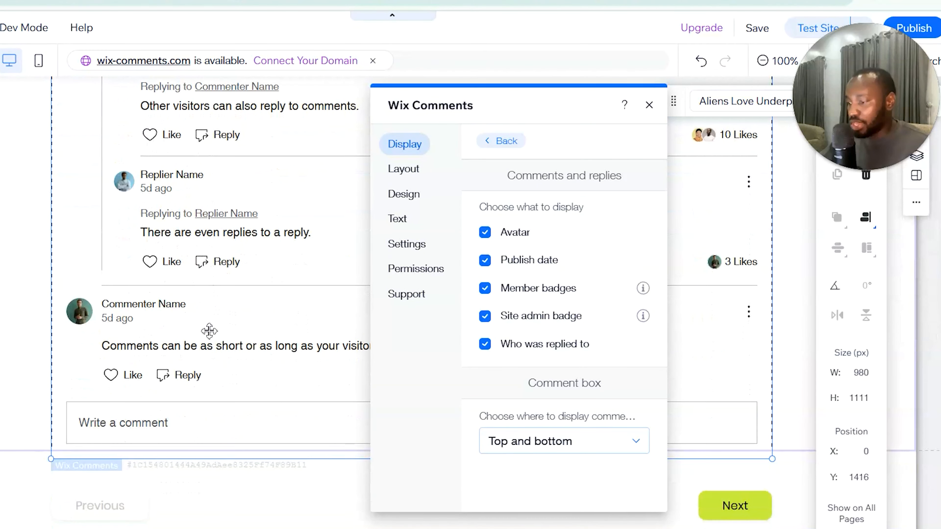
scroll(214, 375, "up", 8)
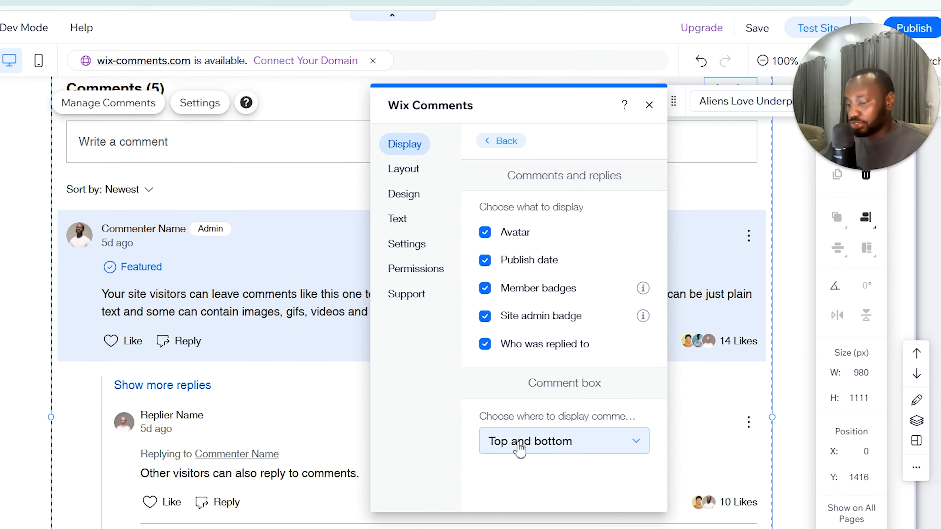
Display the comment box at the Top only, and check the whole comments widget
left_click(516, 441)
left_click(534, 398)
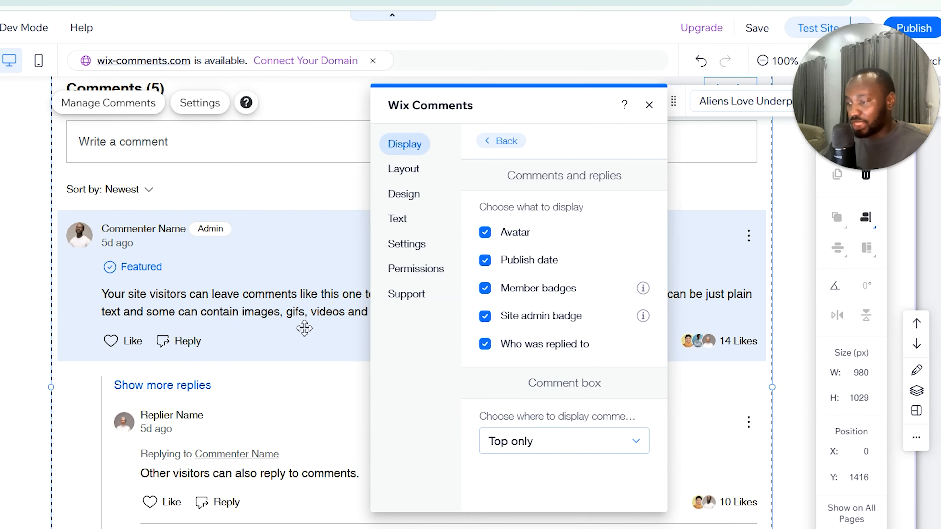
scroll(305, 327, "down", 10)
scroll(304, 327, "up", 10)
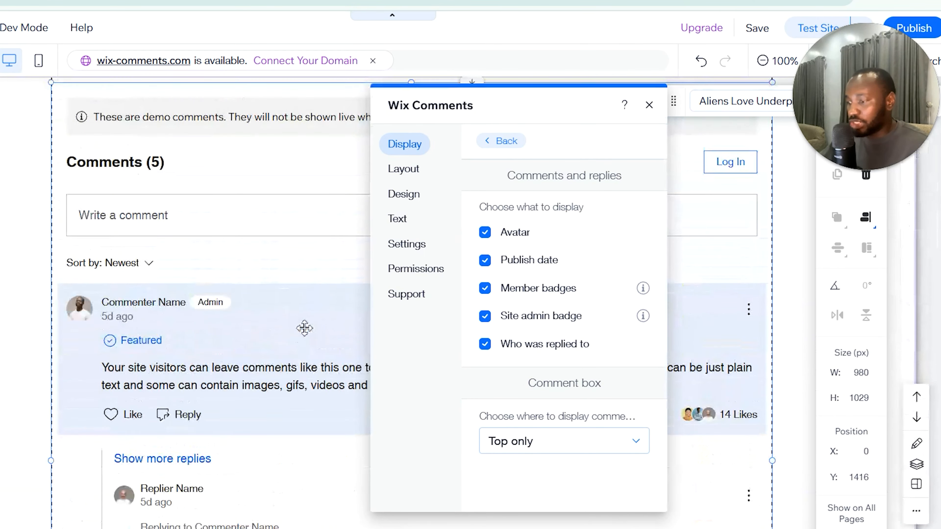
Open the text formatting and plugins display settings and view the plugin icons in the comment box
left_click(506, 142)
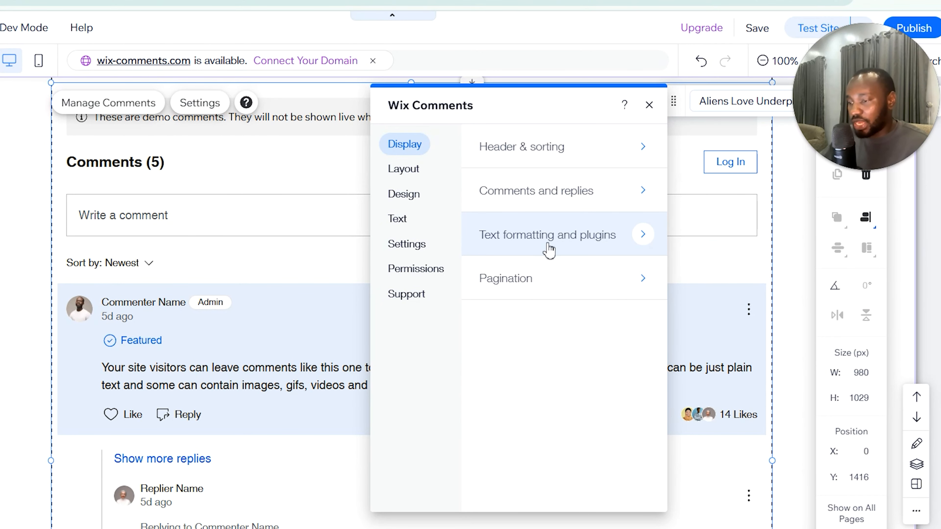
left_click(559, 246)
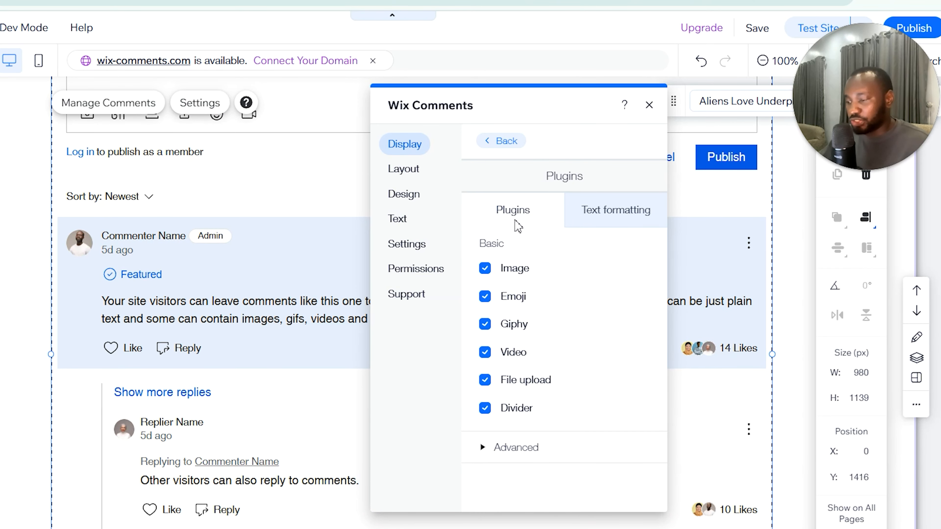
scroll(286, 256, "up", 4)
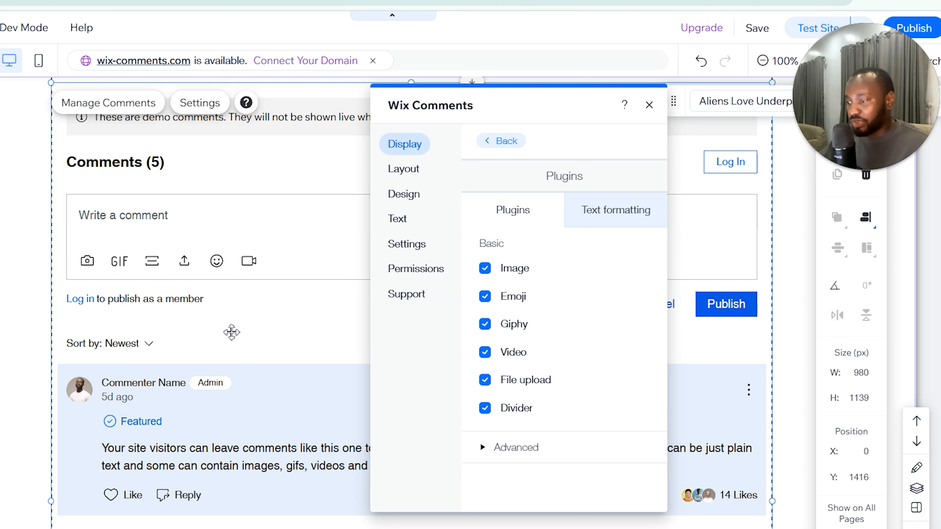
Review the advanced and embed plugin options, and check the text formatting setting for links in comments
left_click(518, 449)
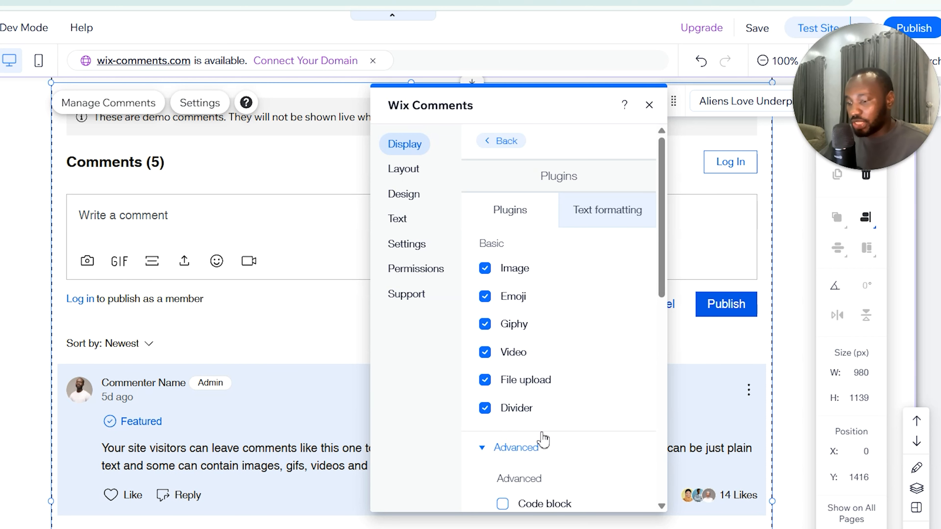
scroll(542, 441, "down", 5)
scroll(543, 378, "down", 3)
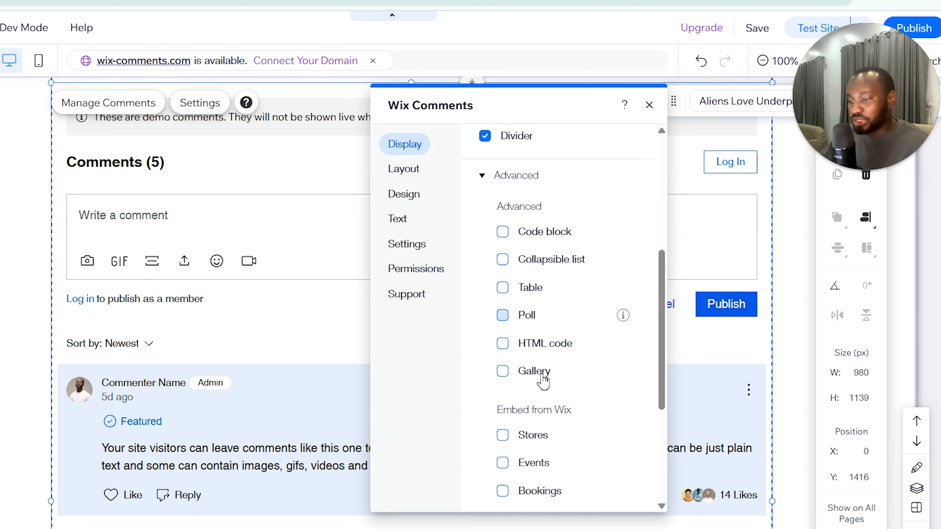
scroll(545, 378, "up", 2)
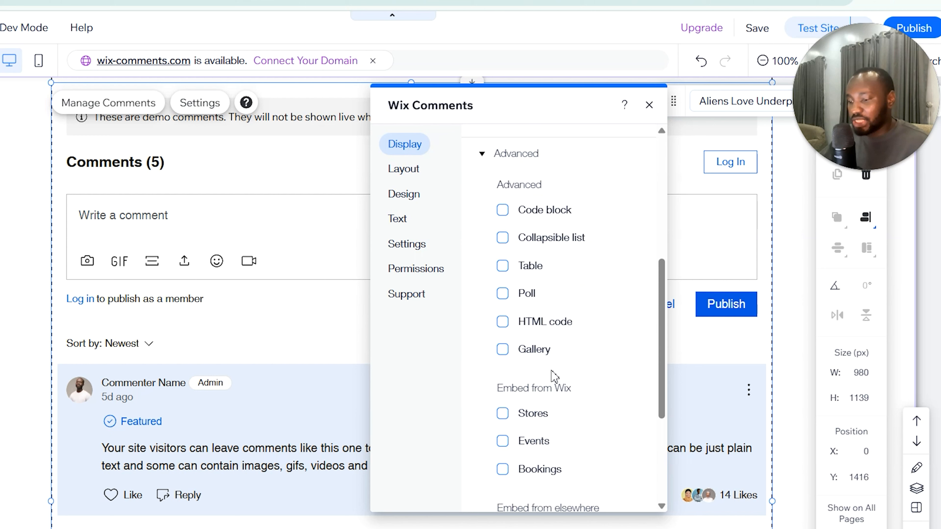
scroll(554, 376, "down", 4)
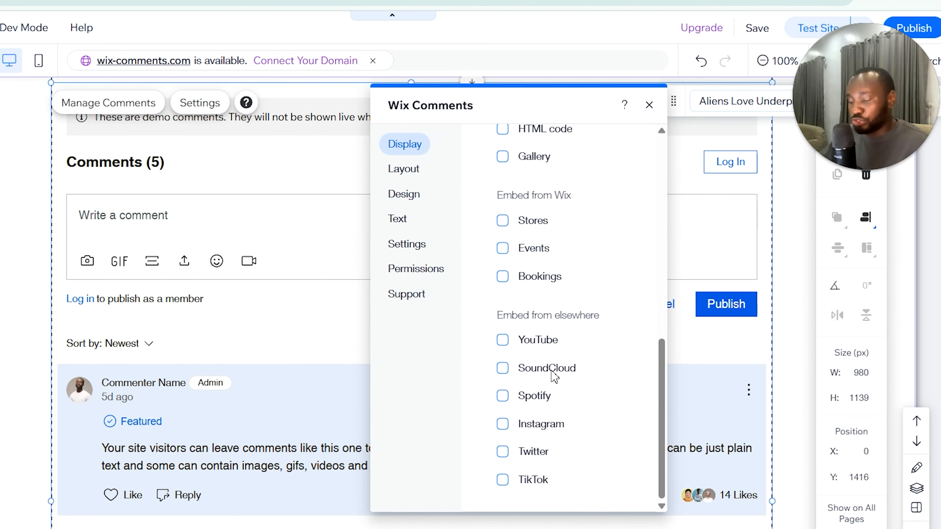
scroll(554, 376, "up", 5)
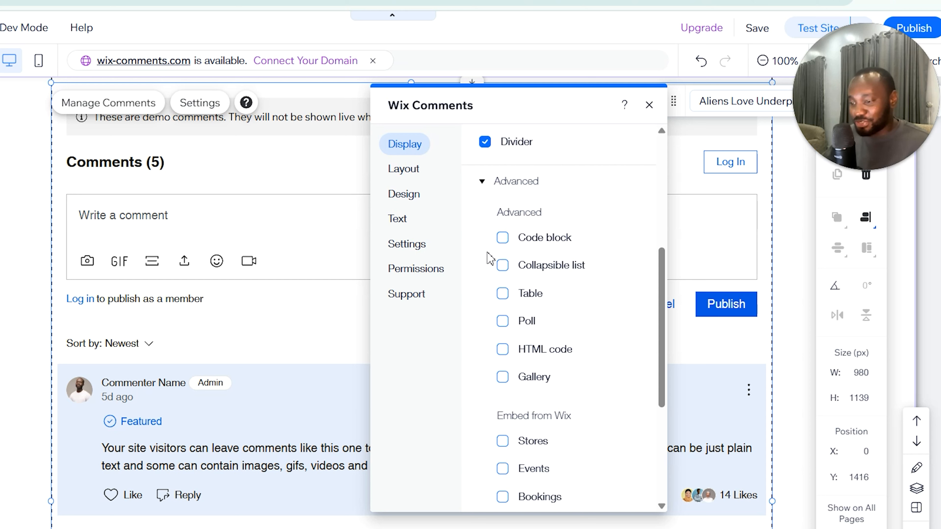
scroll(486, 303, "up", 6)
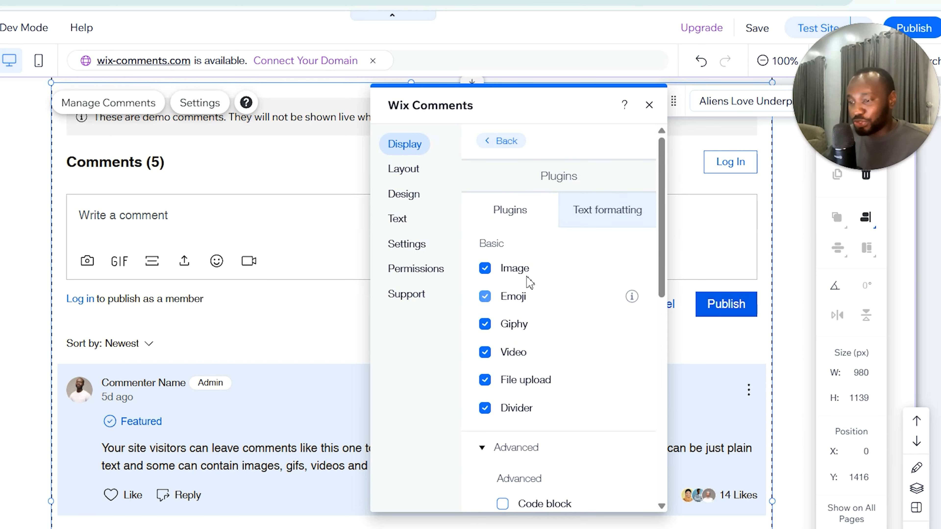
left_click(597, 218)
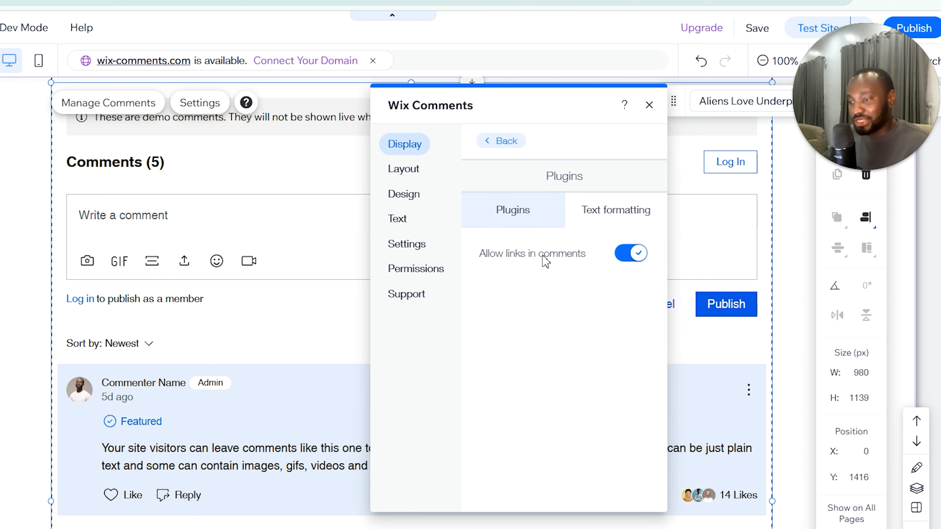
left_click(503, 141)
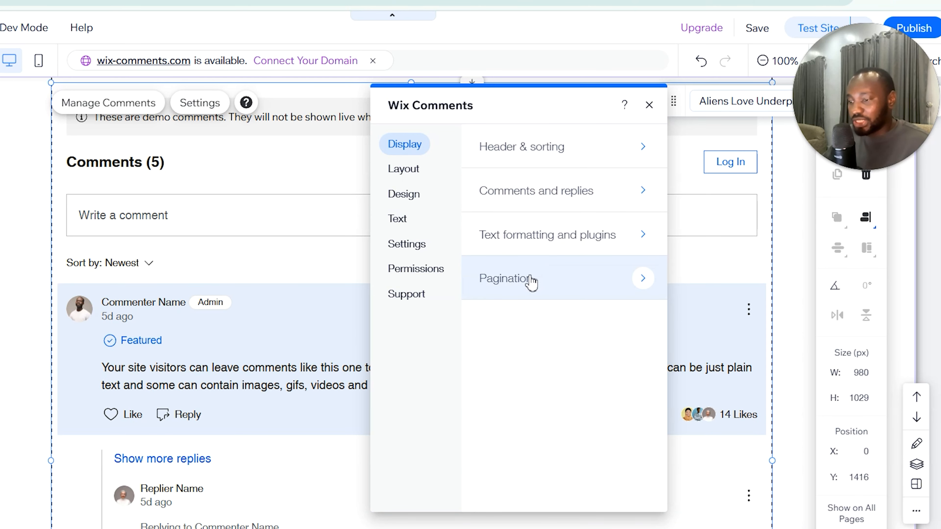
Open the pagination settings and check the comments shown options against the demo comments
left_click(532, 282)
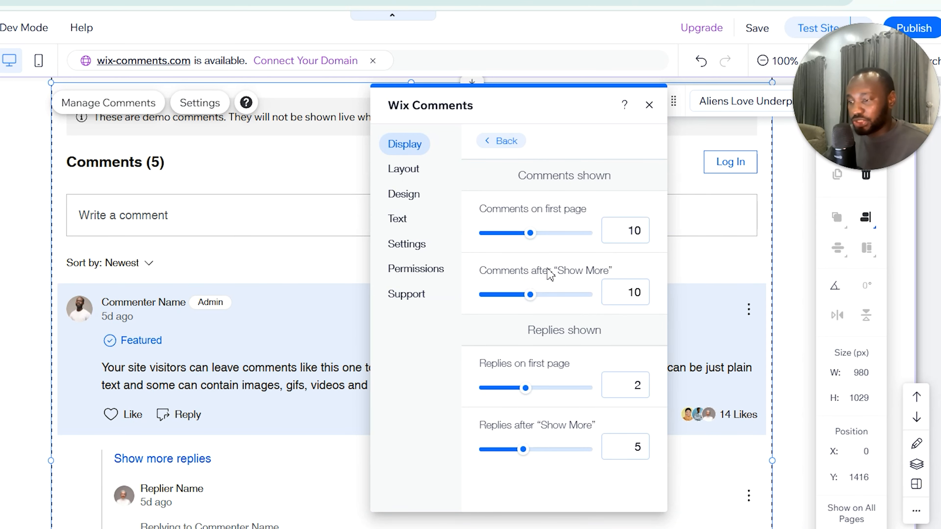
scroll(155, 283, "down", 2)
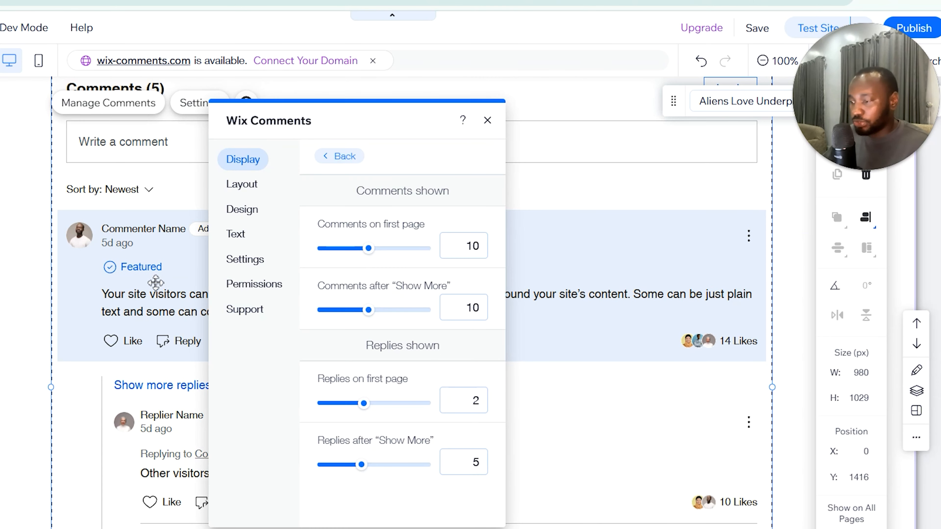
scroll(156, 283, "down", 8)
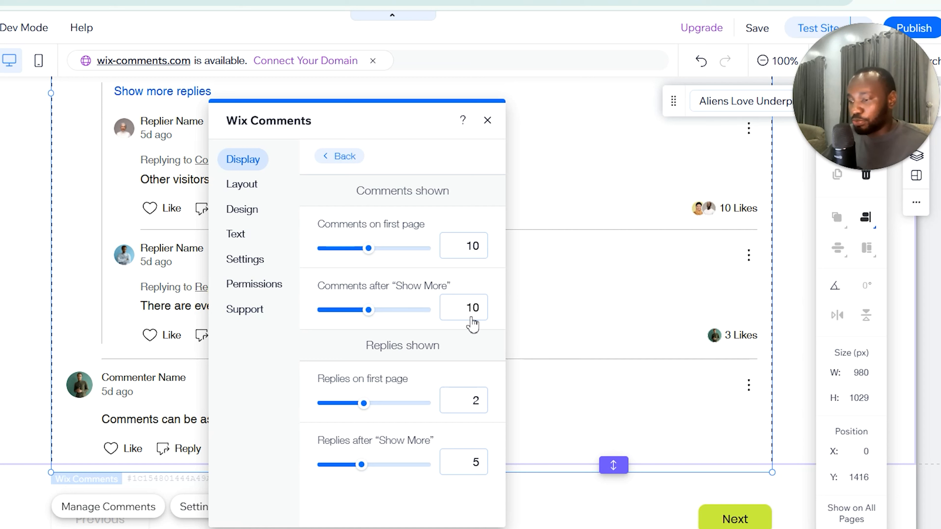
left_click(471, 307)
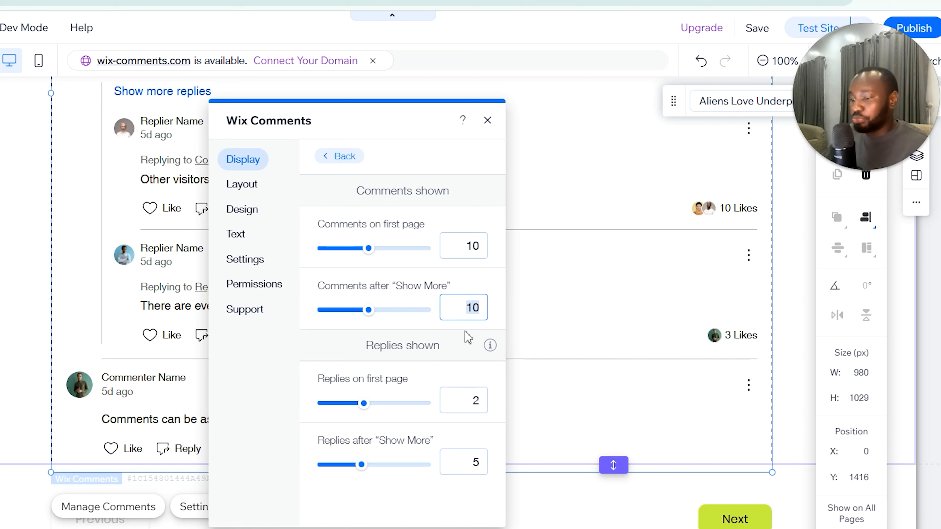
left_click(465, 332)
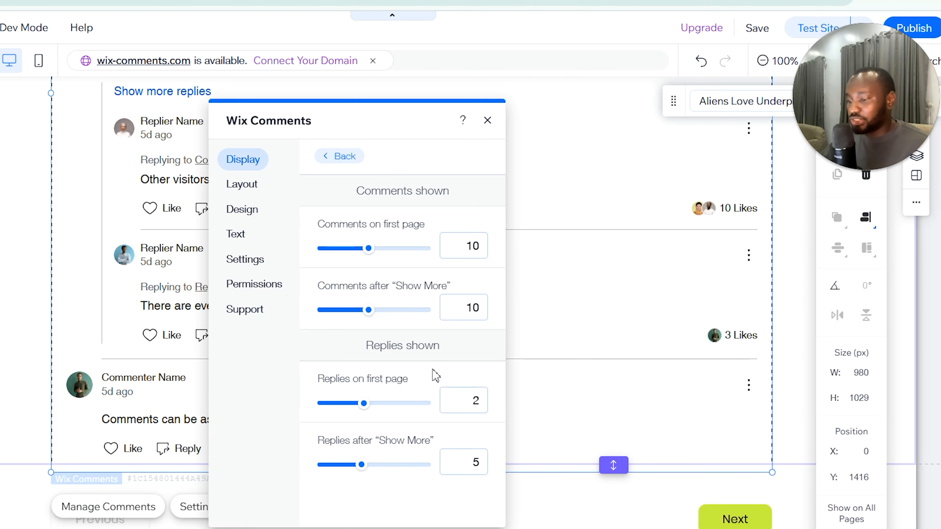
Move the settings window off the demo comments, examine the replies shown, and return to the display settings overview
left_click_drag(351, 125, 595, 118)
scroll(252, 299, "up", 2)
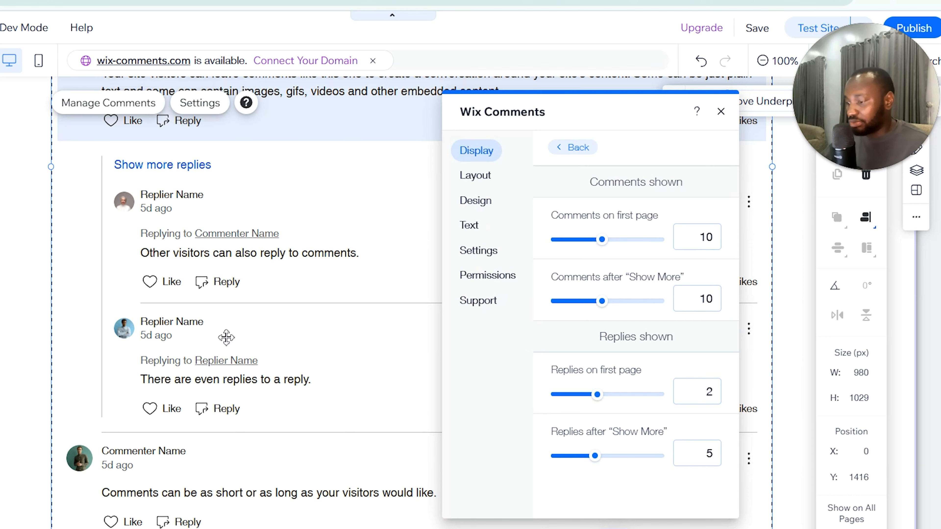
scroll(230, 309, "up", 3)
scroll(254, 290, "down", 2)
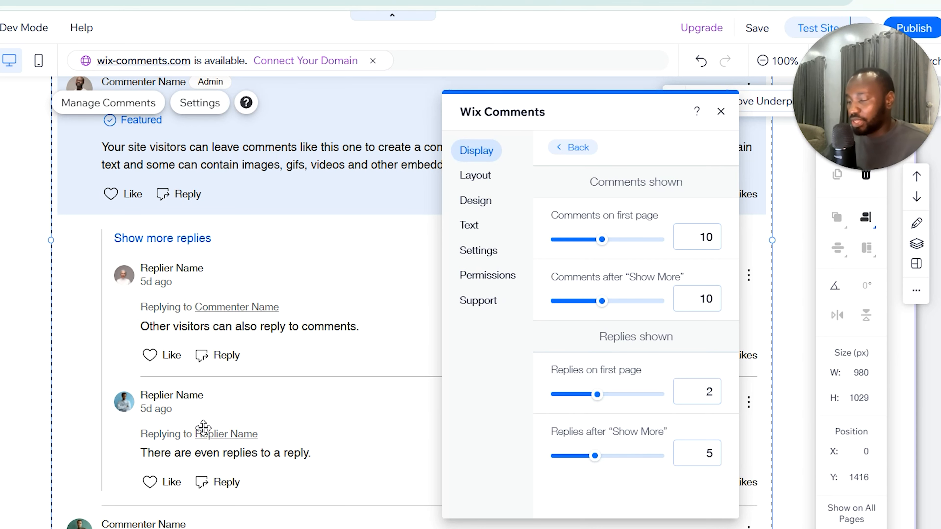
scroll(203, 428, "up", 5)
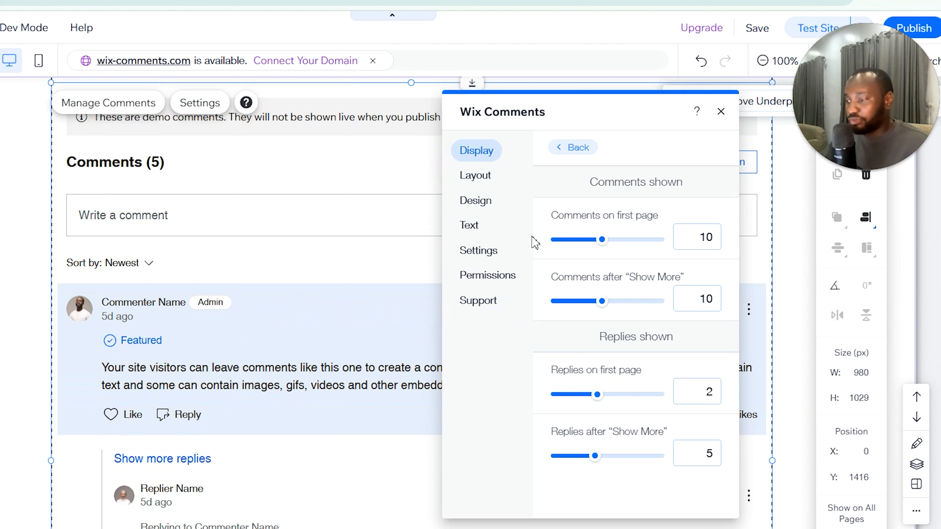
left_click(575, 154)
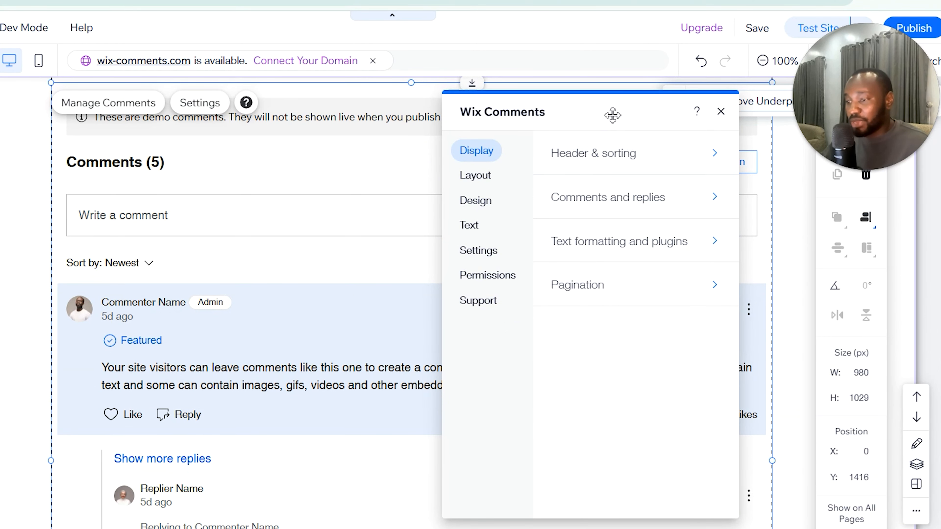
Set the spacing between comments to 20 px in the widget's layout padding settings
left_click_drag(613, 114, 495, 116)
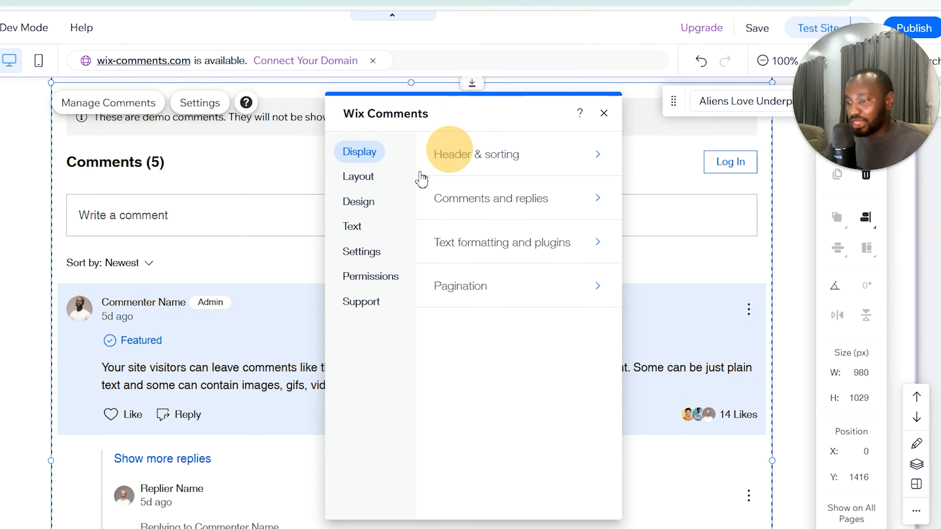
left_click(369, 185)
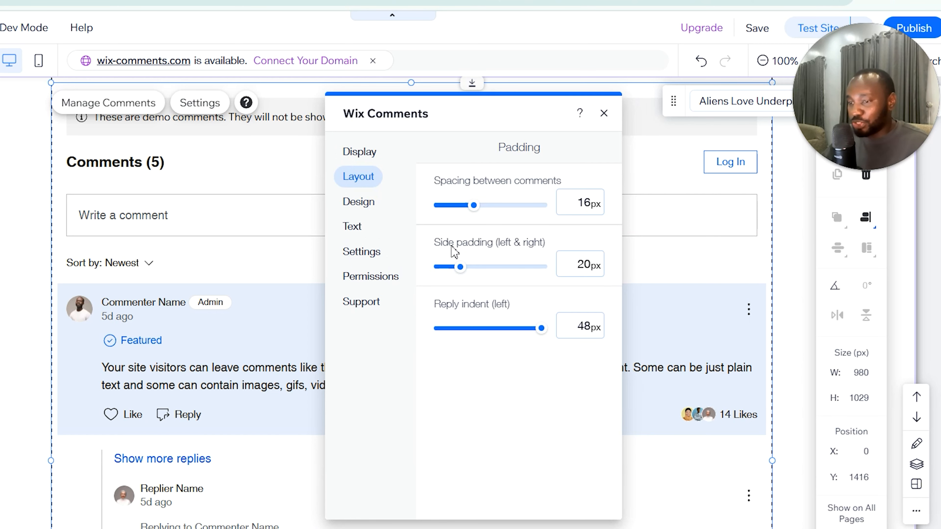
scroll(204, 256, "up", 4)
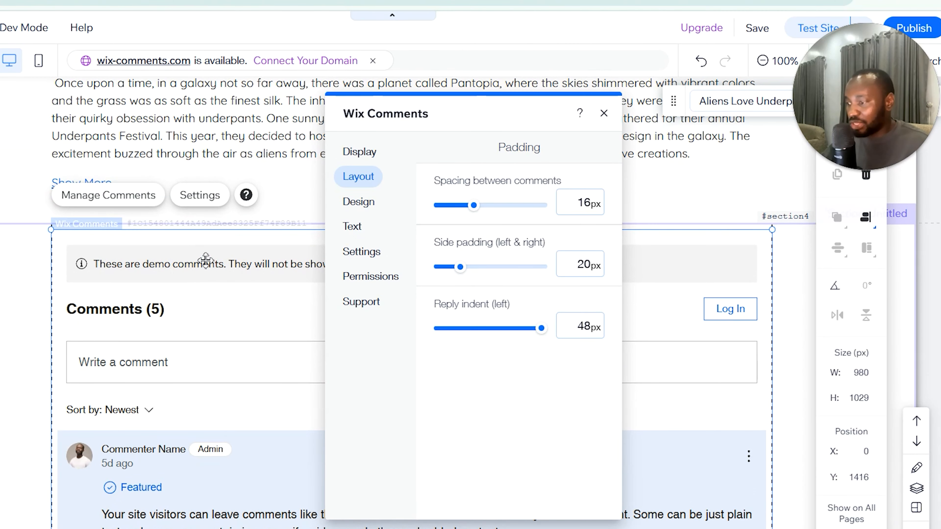
scroll(225, 288, "down", 5)
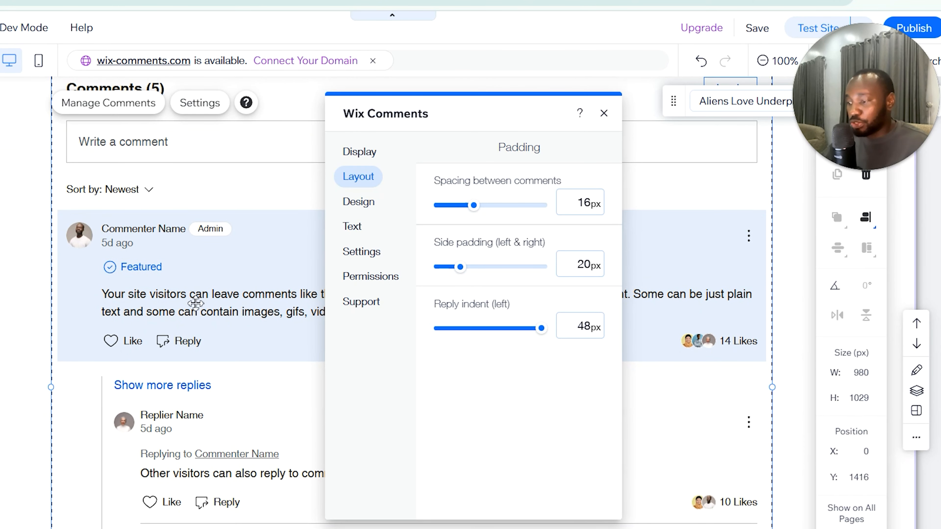
scroll(193, 300, "down", 4)
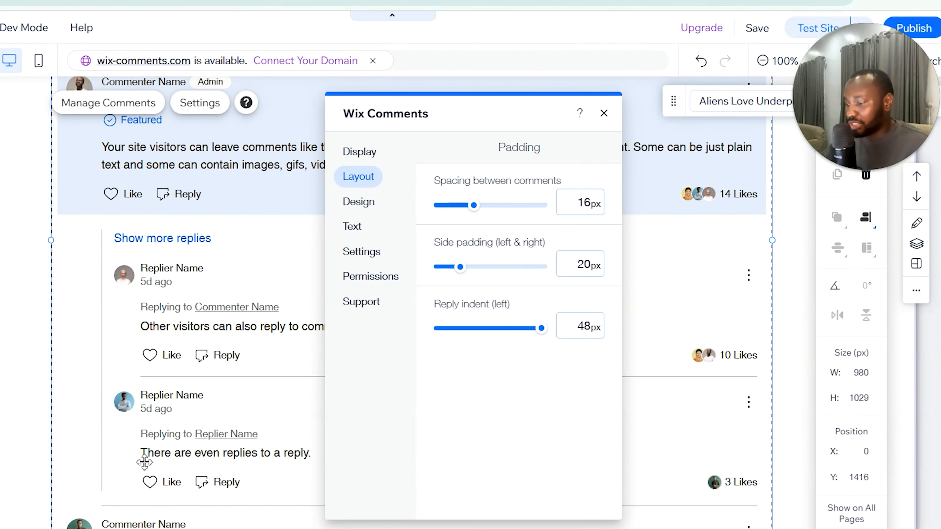
left_click_drag(473, 205, 490, 205)
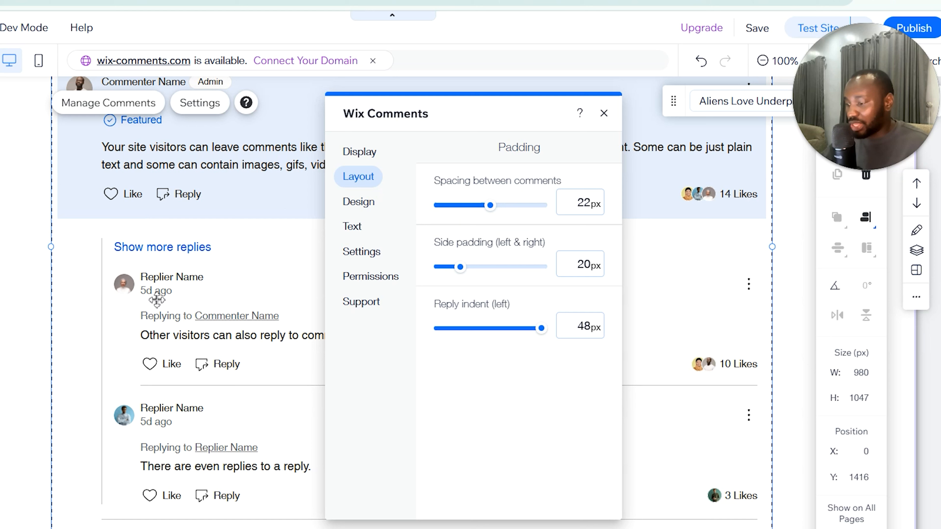
left_click(574, 205)
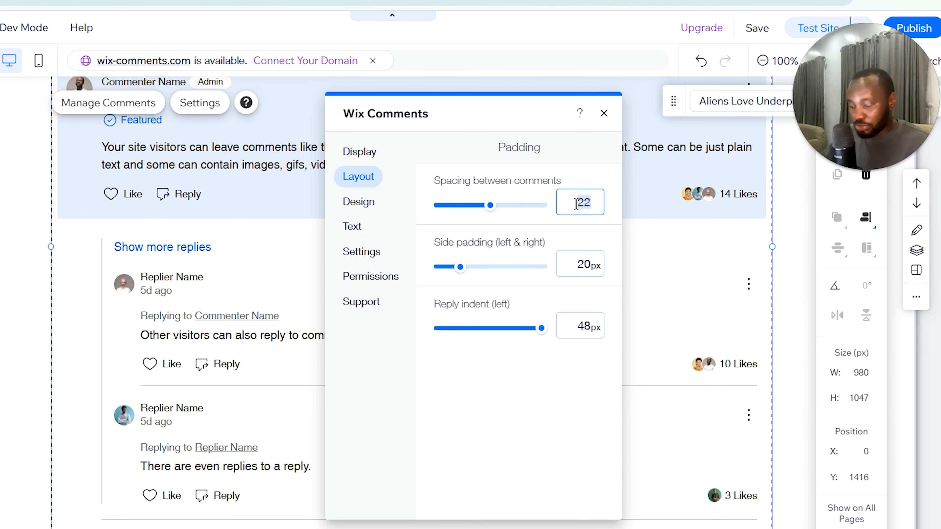
type("20")
key("Return")
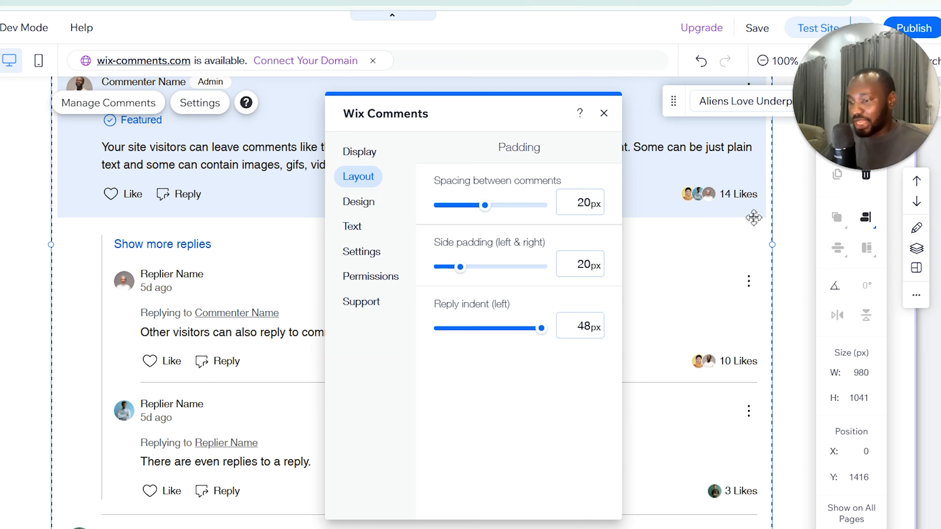
Set the left and right side padding to 10 px, and try a smaller reply indent before returning it to 48 px
left_click(590, 264)
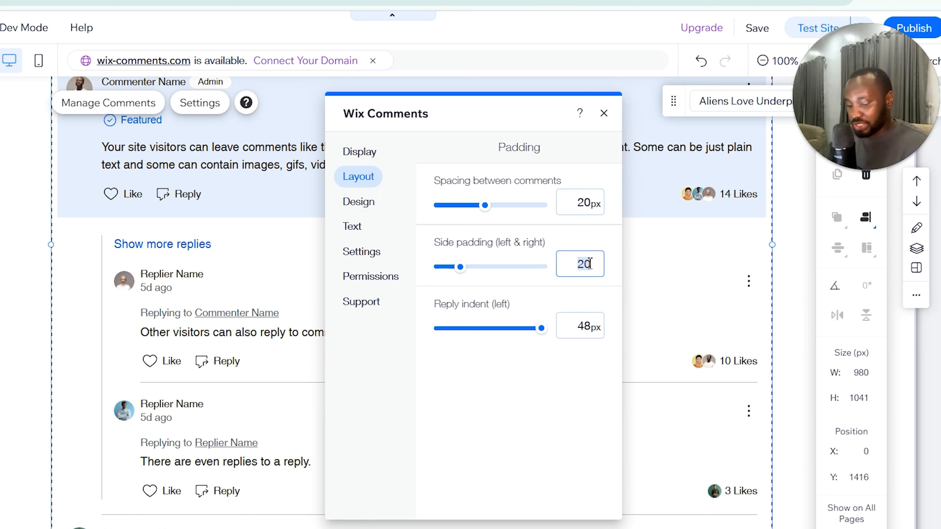
type("10")
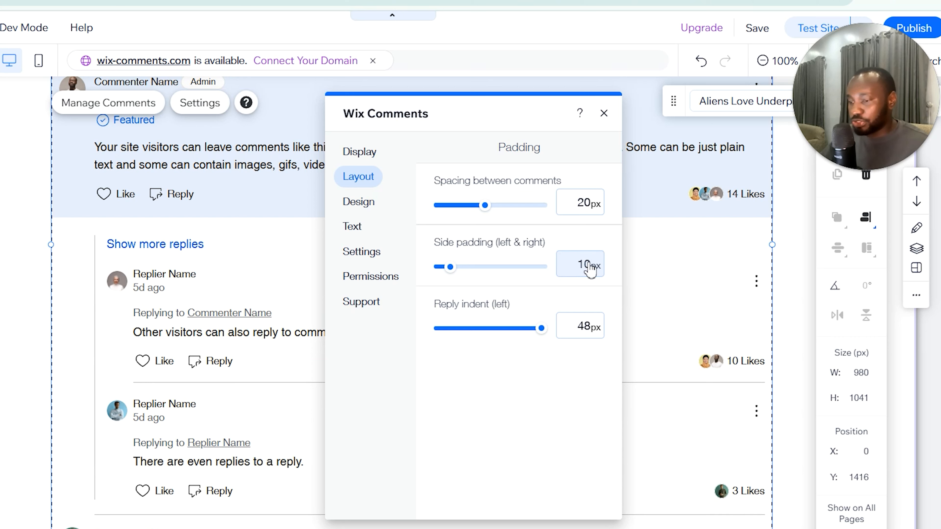
left_click(548, 414)
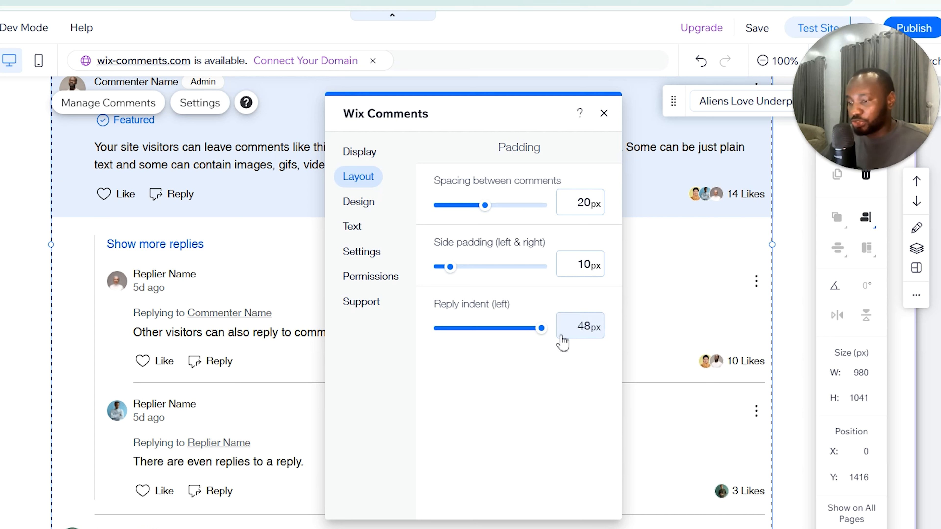
left_click(489, 333)
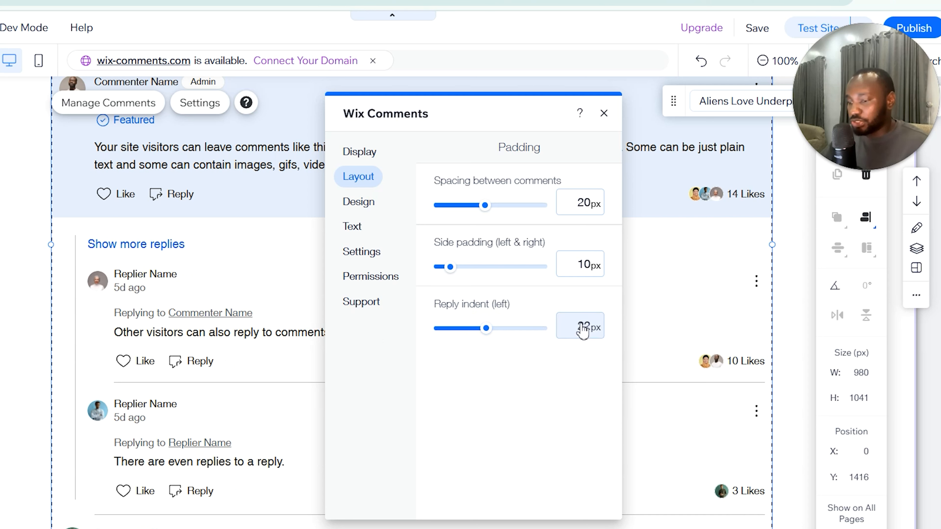
left_click_drag(489, 332, 550, 367)
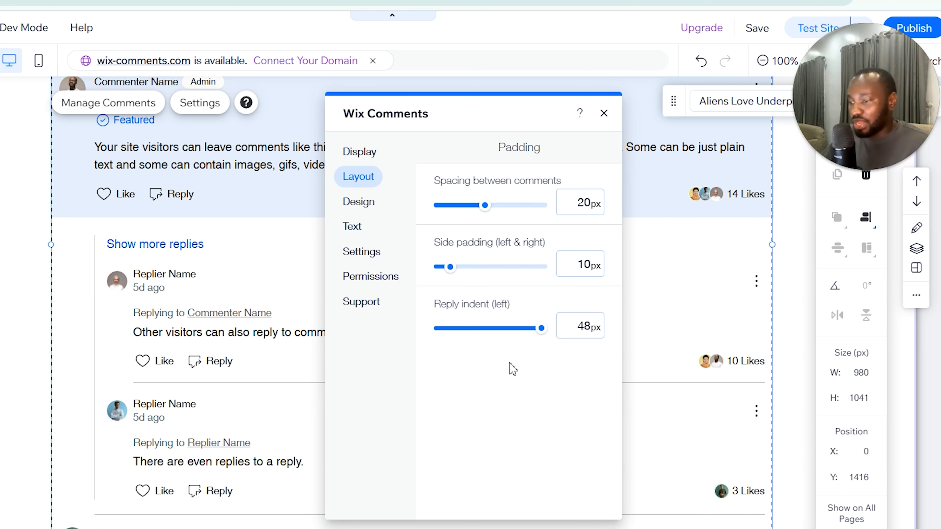
Change the header title's font to Poppins Semi Bold in the design settings and check the Comments heading
left_click(370, 211)
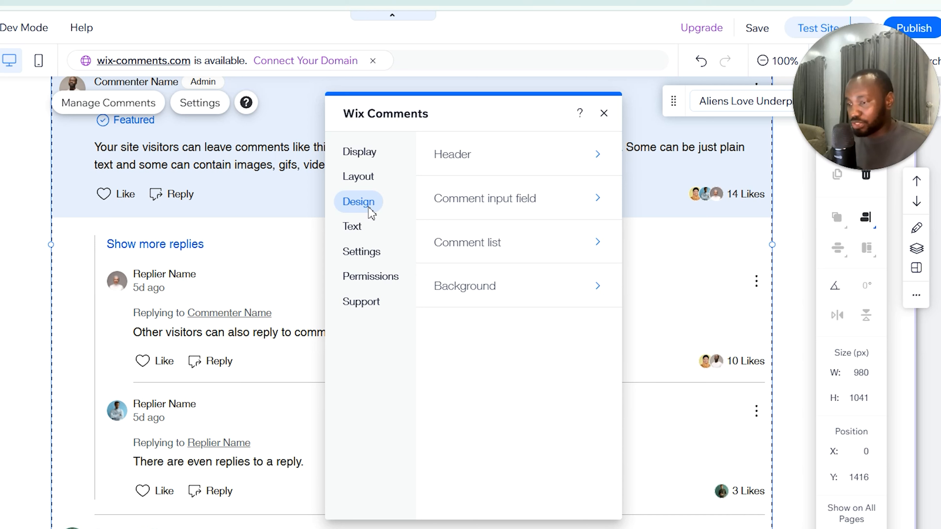
left_click(531, 157)
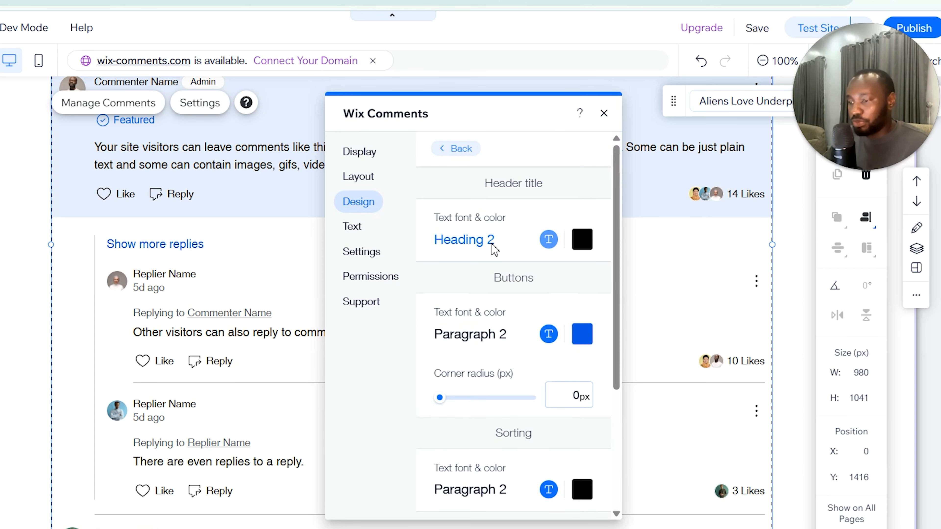
left_click(475, 242)
left_click(621, 369)
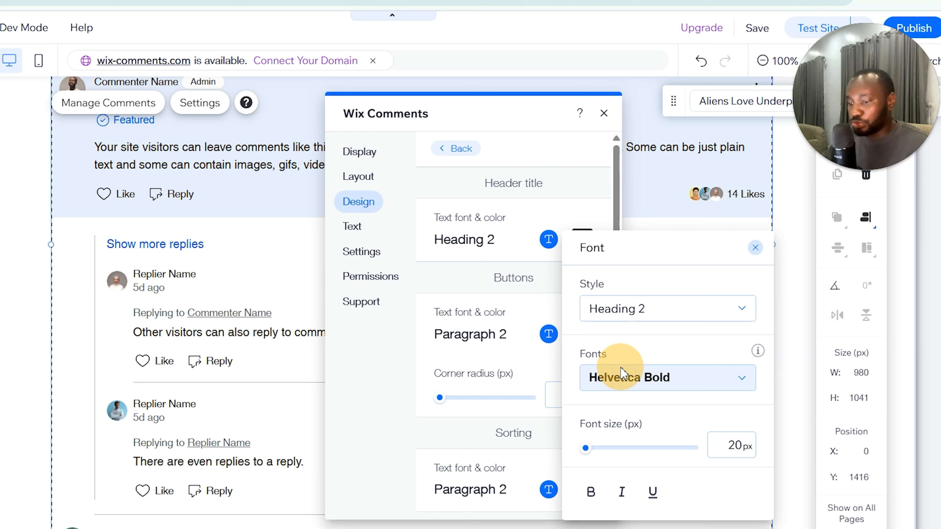
type("ppins Sem")
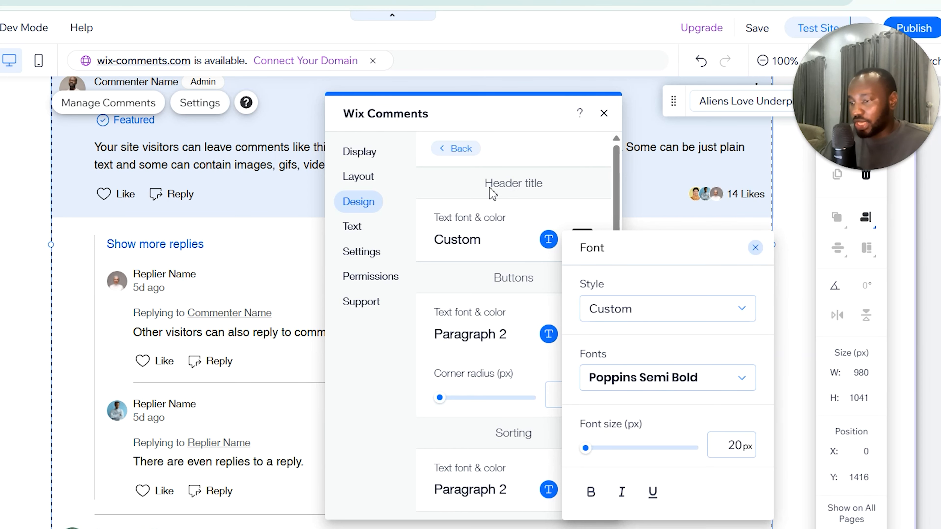
left_click(226, 232)
scroll(227, 230, "up", 4)
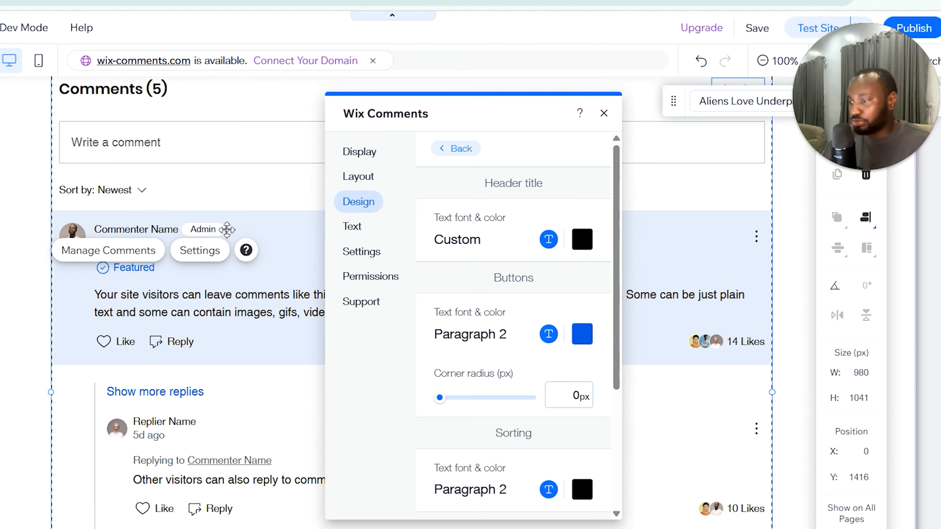
Set the header title's text color to light blue (#3D9BE9) and check it on the demo comments
scroll(227, 230, "up", 2)
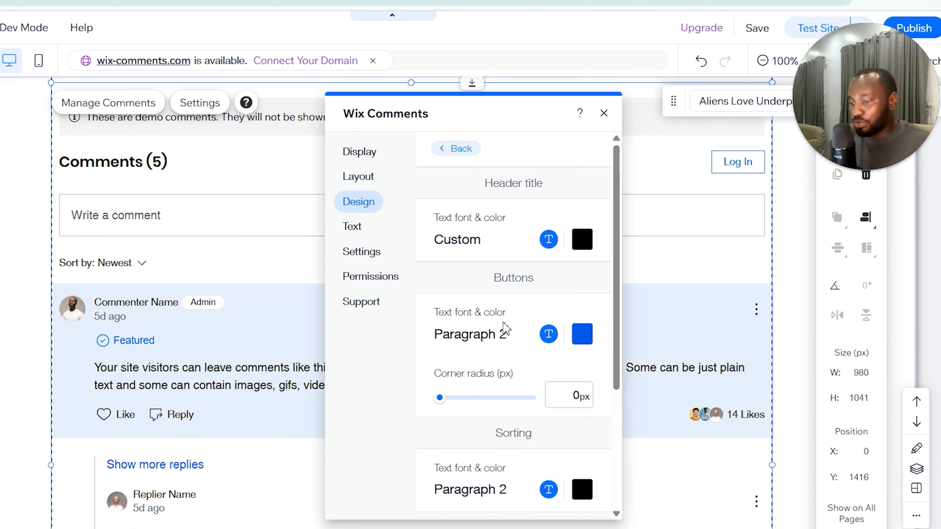
left_click(587, 243)
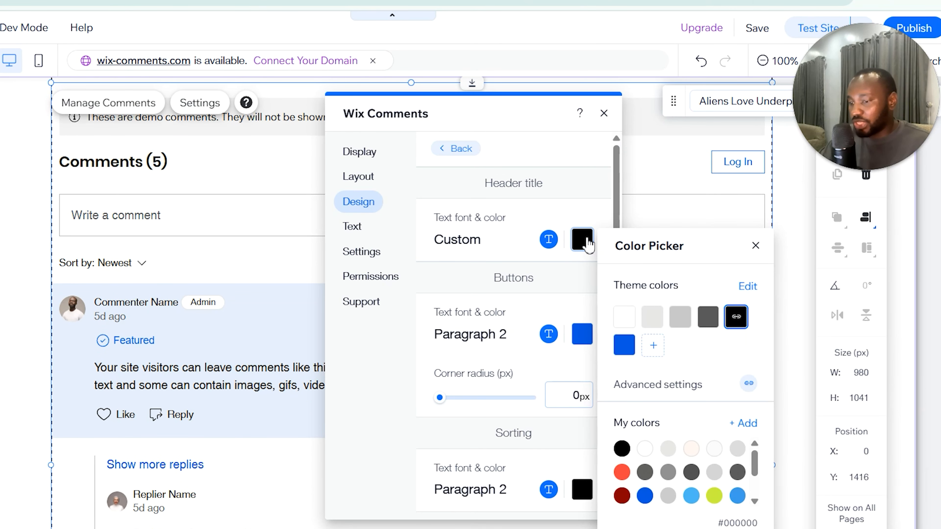
left_click(628, 348)
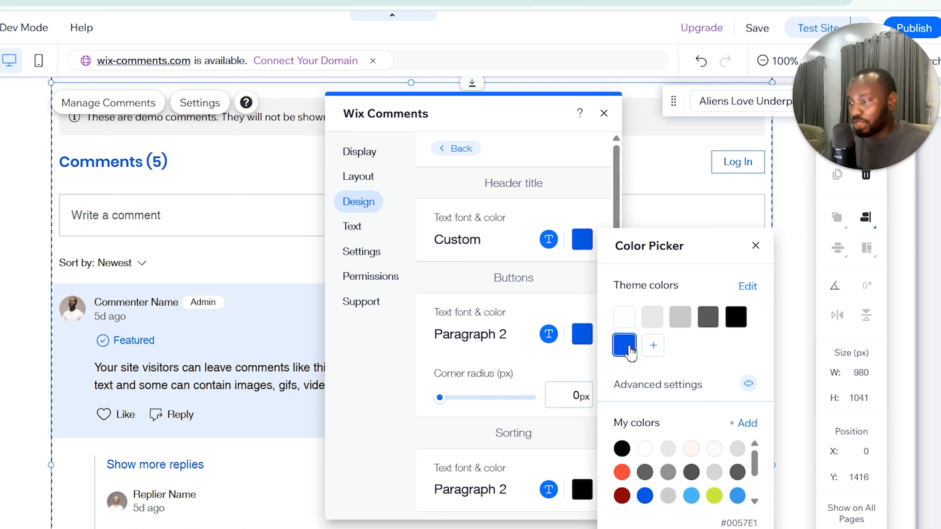
left_click(651, 499)
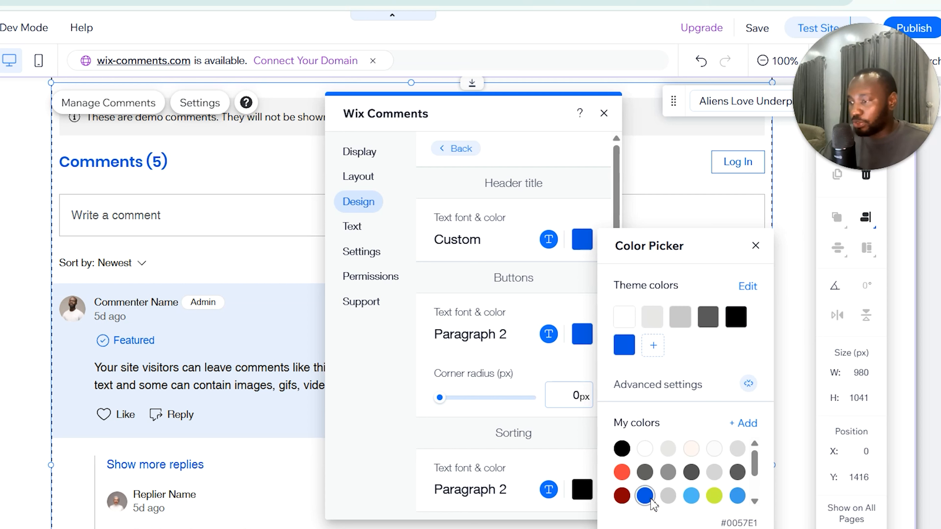
left_click(737, 497)
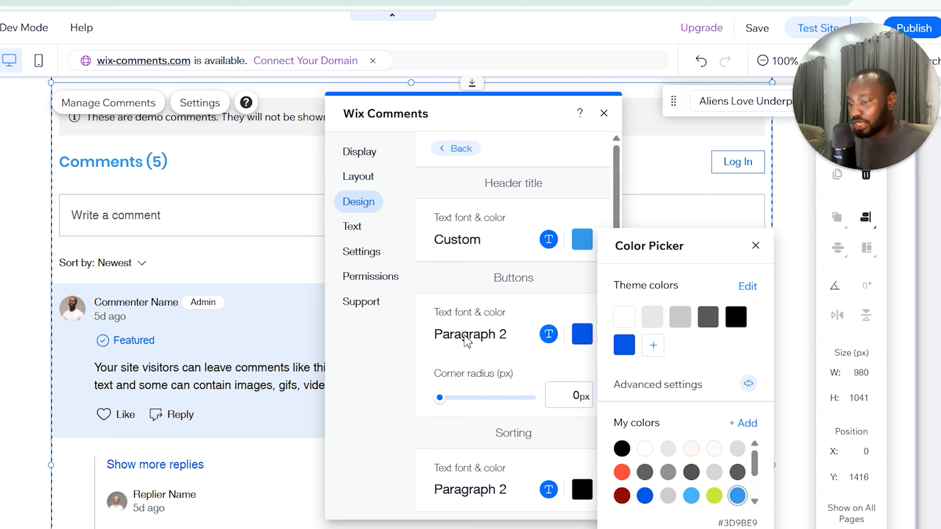
left_click(479, 299)
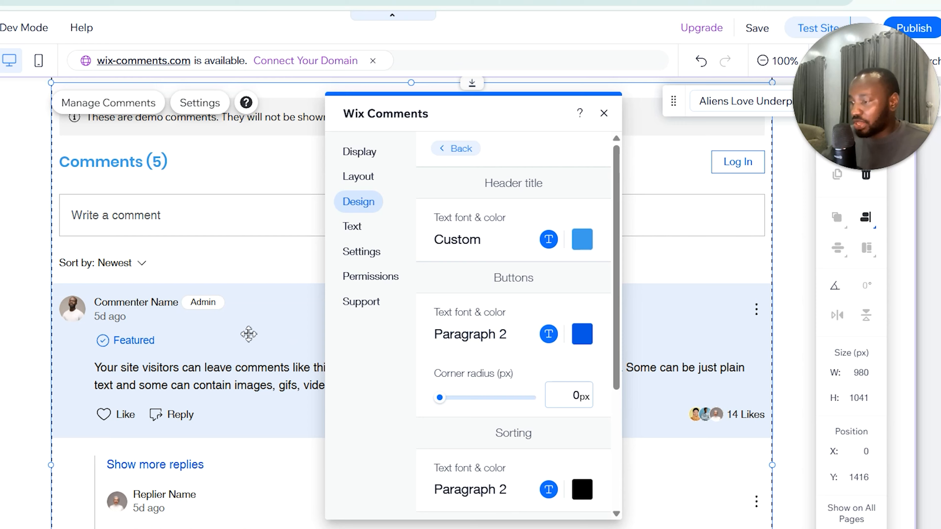
scroll(247, 332, "down", 10)
scroll(247, 332, "up", 10)
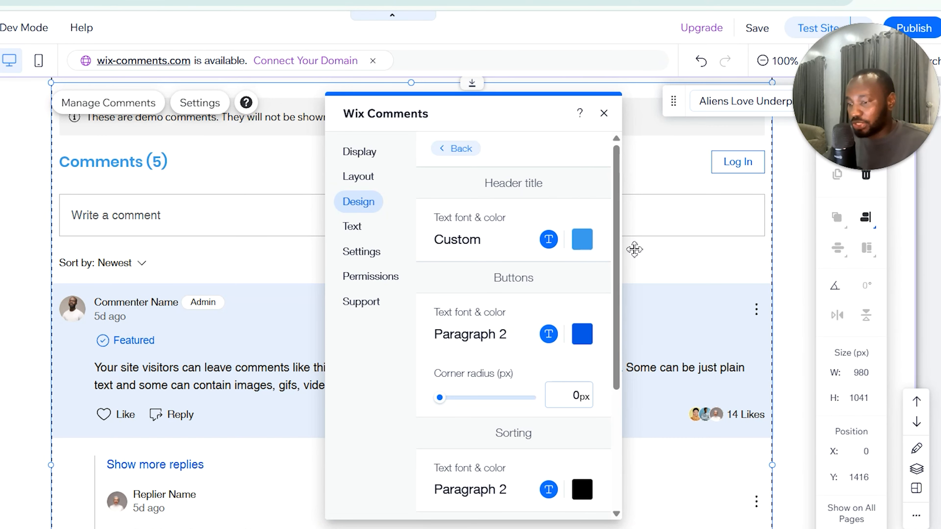
Change the header buttons' text font to Poppins Semi Bold
left_click(493, 338)
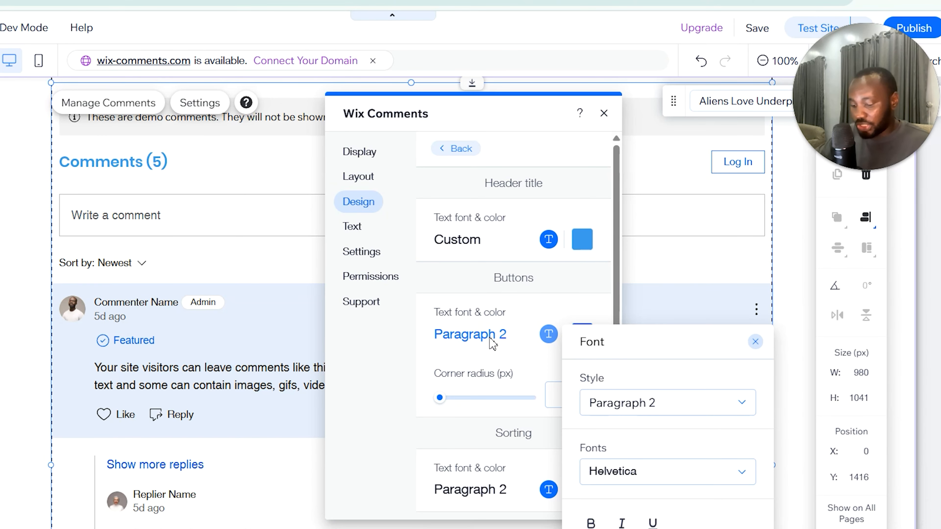
left_click(642, 474)
type("po")
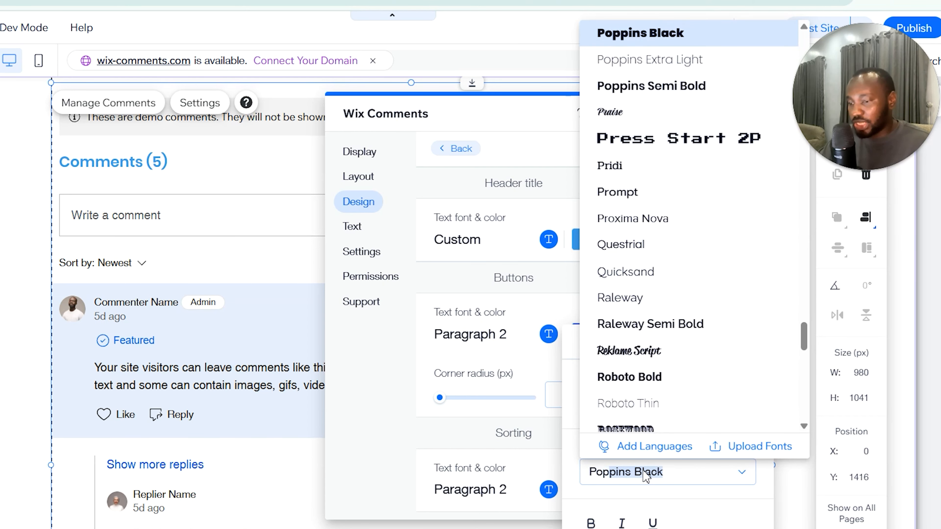
left_click(692, 86)
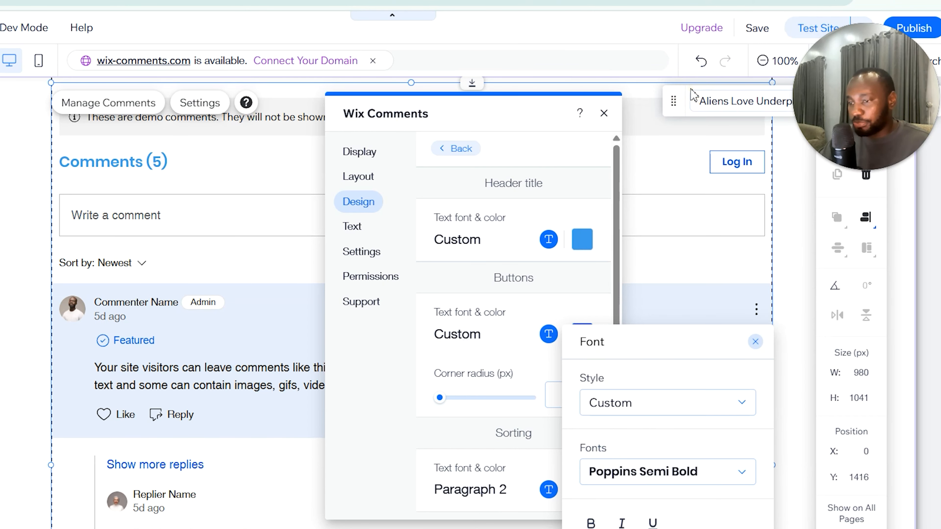
left_click(757, 342)
Color the header buttons turquoise and set their corner radius to 10 px
left_click(582, 336)
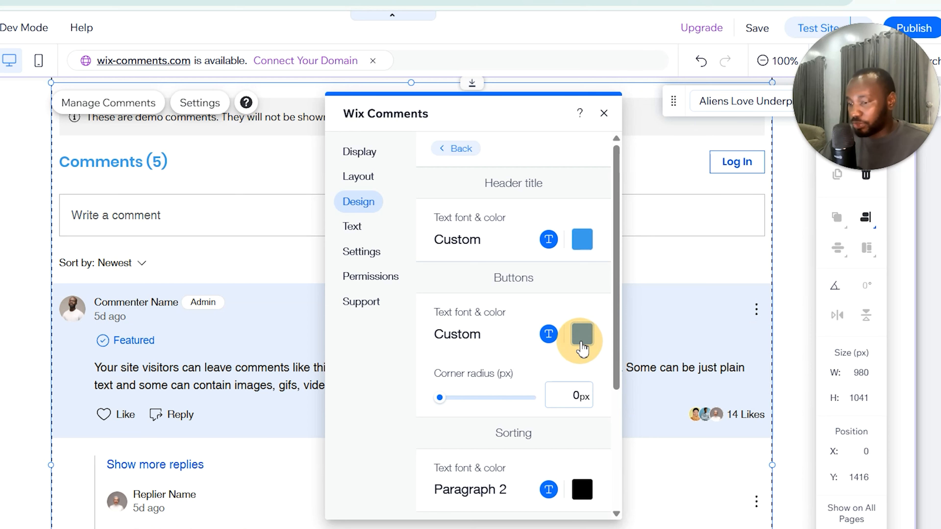
scroll(640, 522, "down", 2)
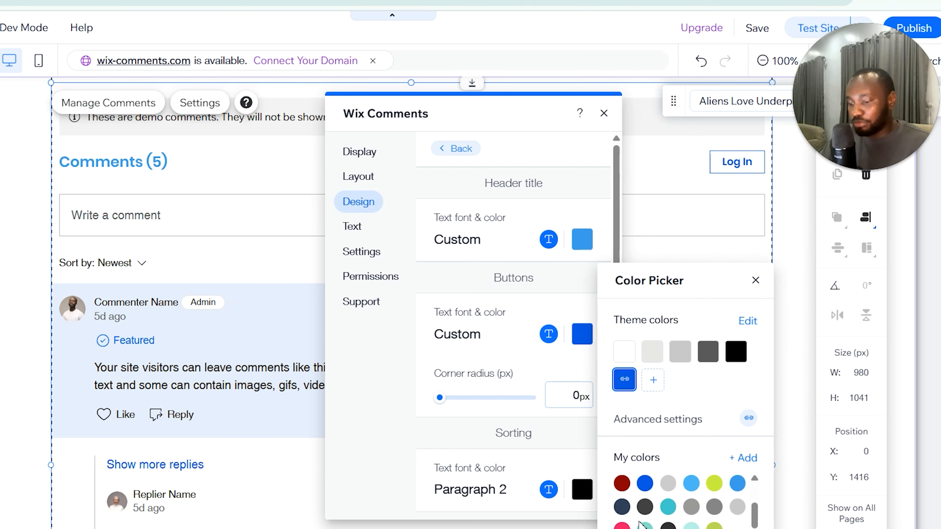
left_click(668, 508)
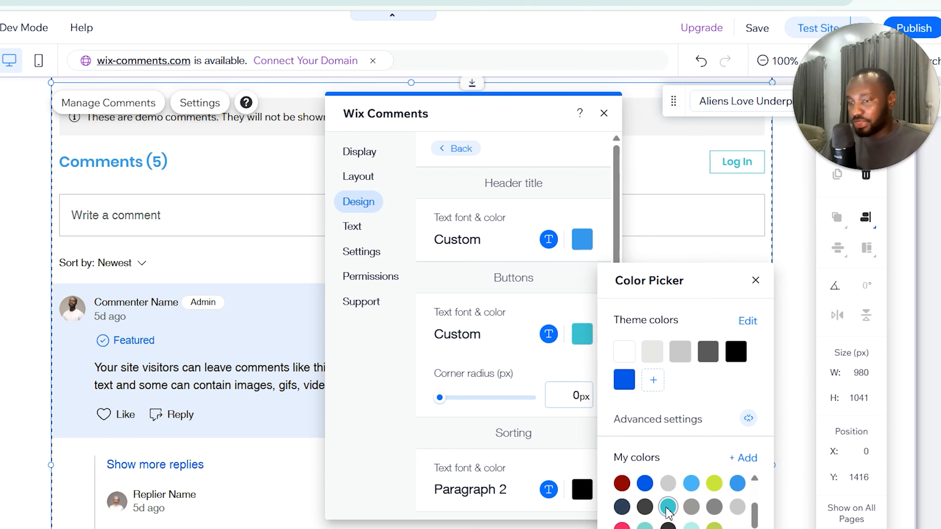
left_click(557, 361)
left_click(569, 394)
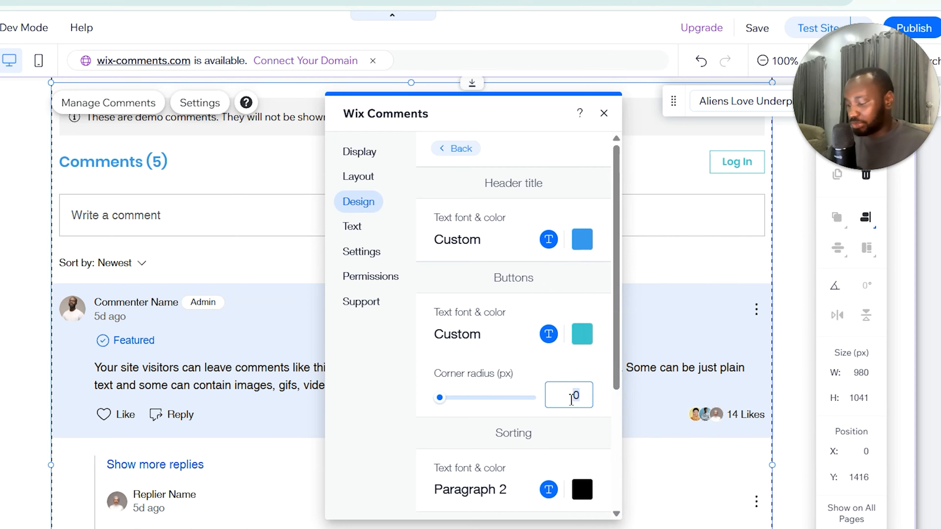
type("10")
key("Return")
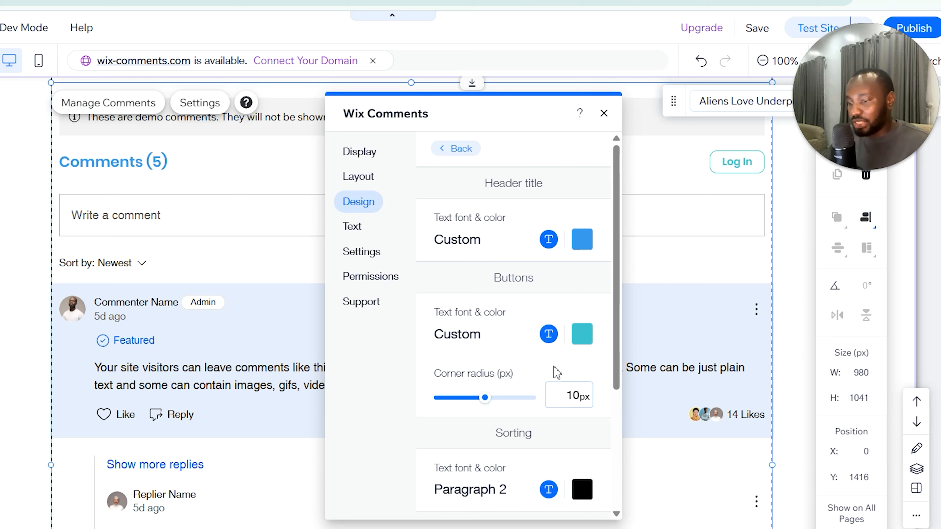
Change the sorting text's font to Poppins Semi Bold and look over the divider settings and the dividers between comments
scroll(554, 377, "down", 4)
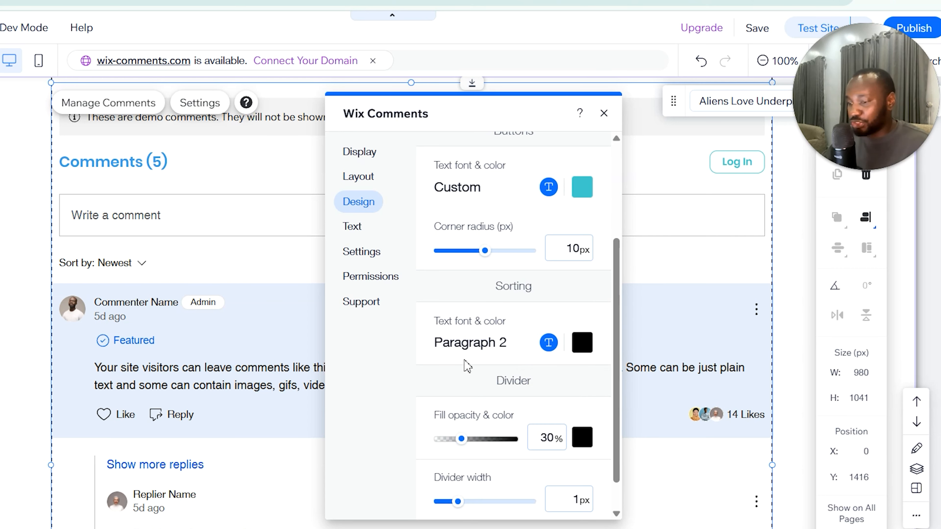
left_click(501, 346)
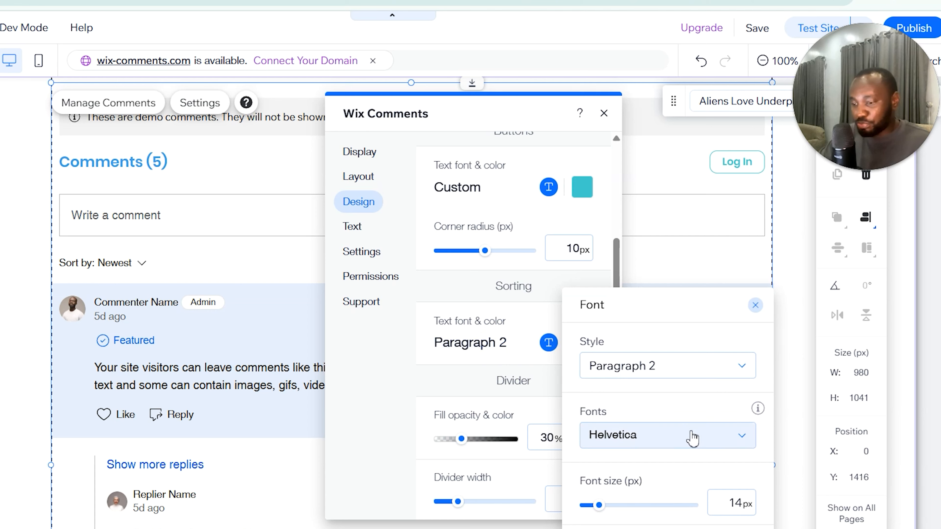
left_click(677, 435)
type("Poppins Semi Bold")
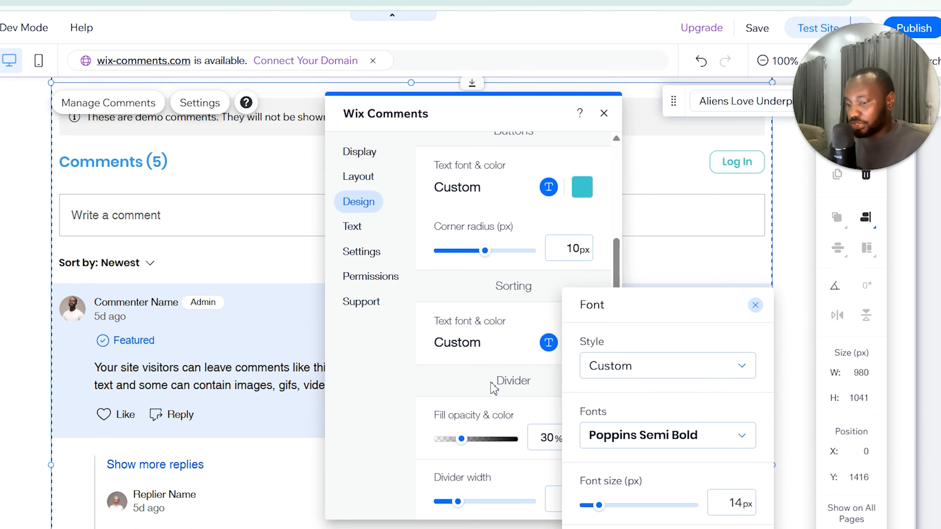
left_click(491, 382)
scroll(516, 373, "down", 1)
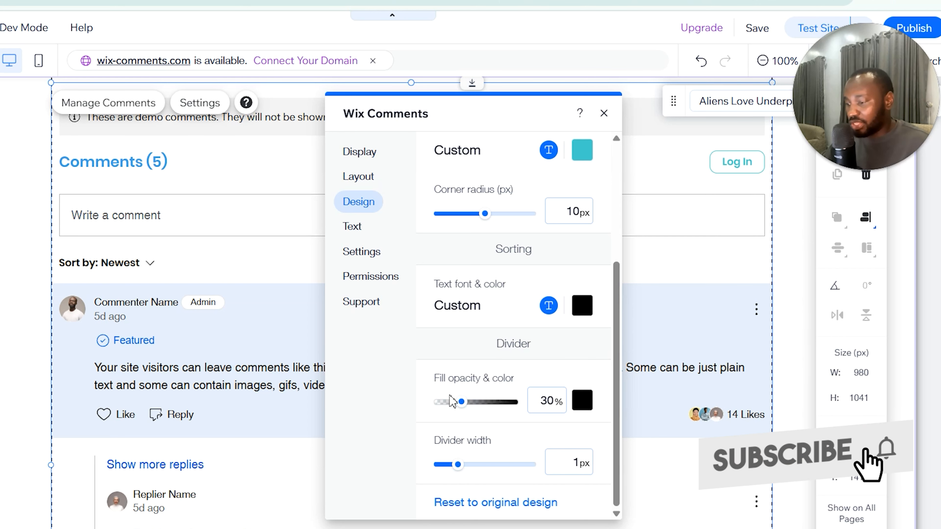
scroll(292, 246, "down", 5)
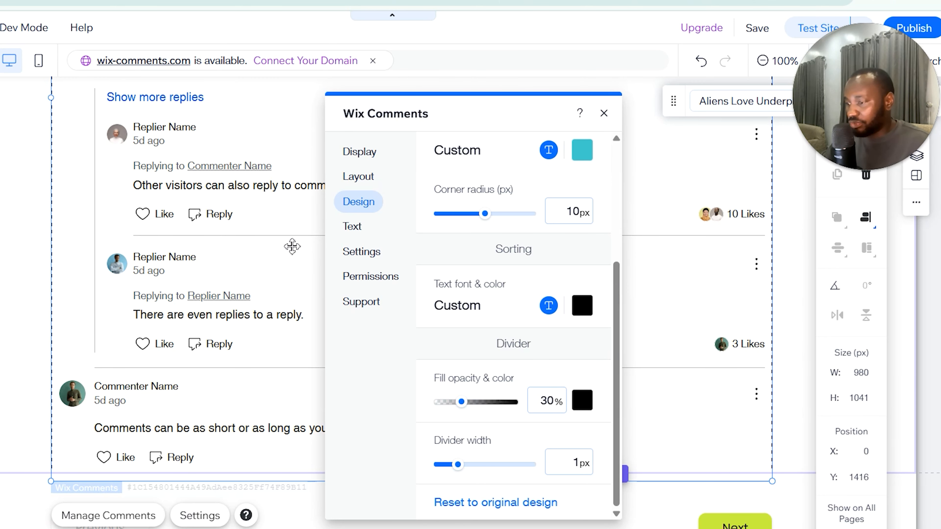
scroll(467, 326, "up", 5)
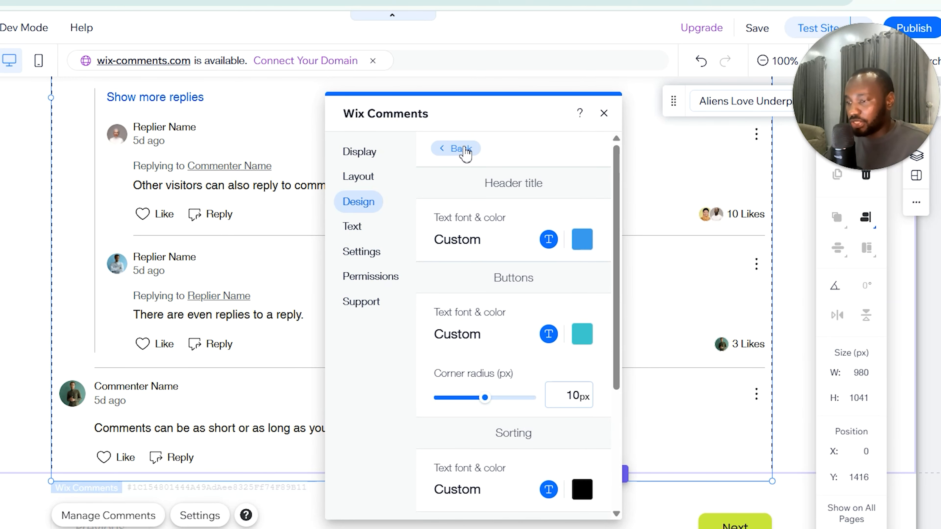
Set the corner radius to 10 px in the comment input field's design settings
left_click(464, 150)
left_click(484, 201)
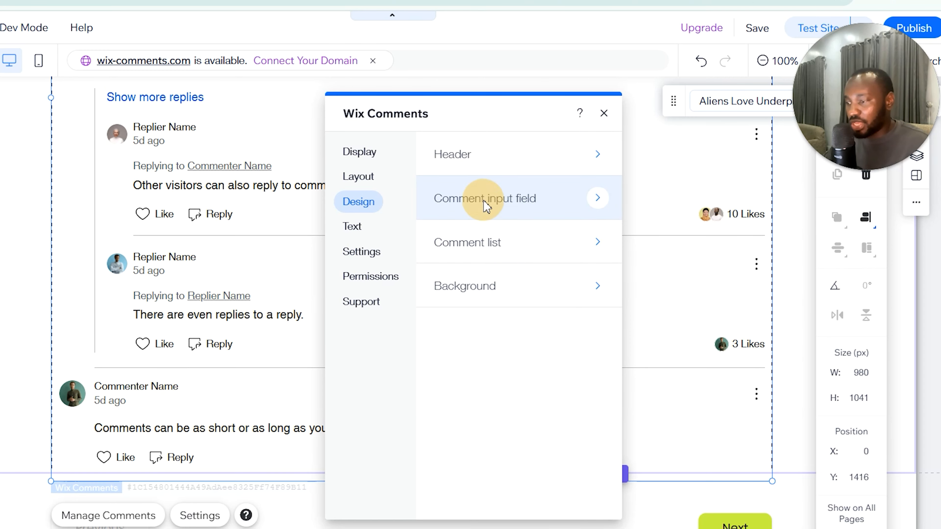
scroll(267, 211, "up", 15)
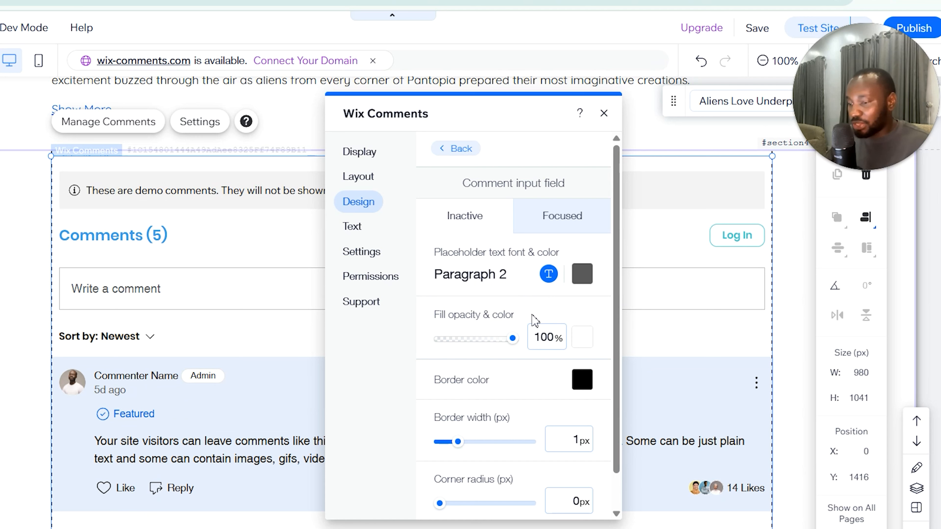
scroll(534, 321, "down", 1)
left_click(569, 463)
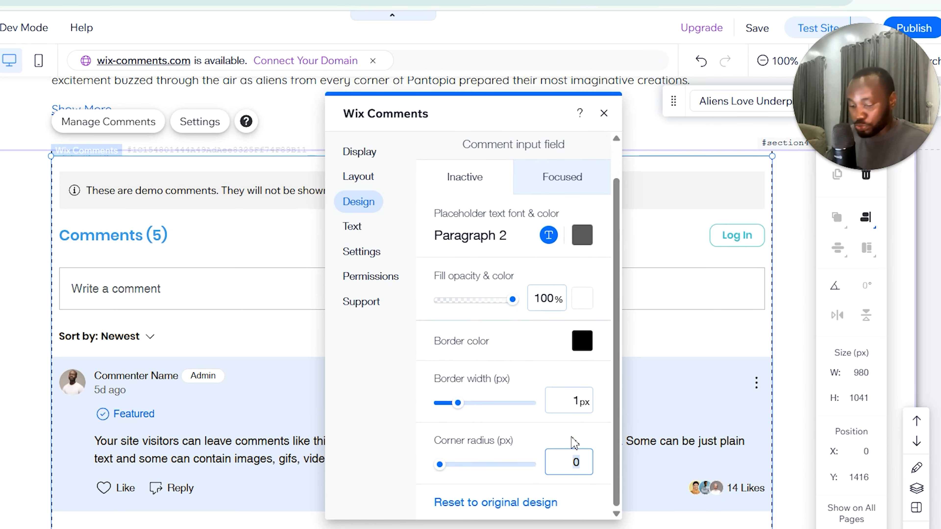
type("10")
key("Return")
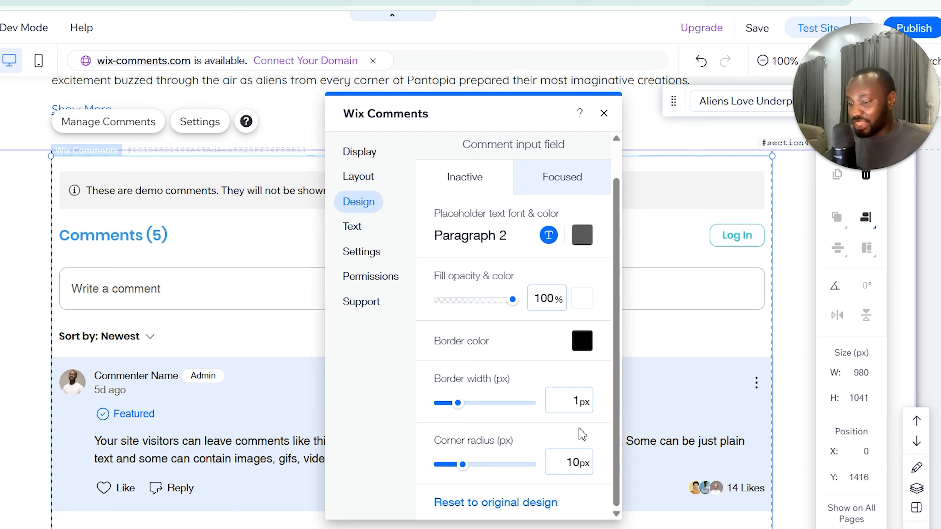
Set the comment input field's placeholder text to Poppins Semi Bold in grey (#919191)
left_click(497, 241)
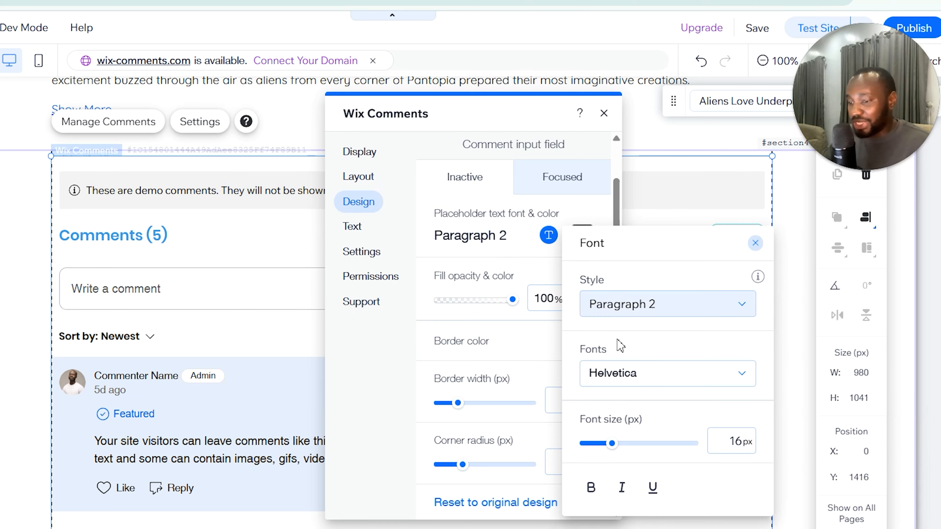
left_click(627, 373)
type("pop")
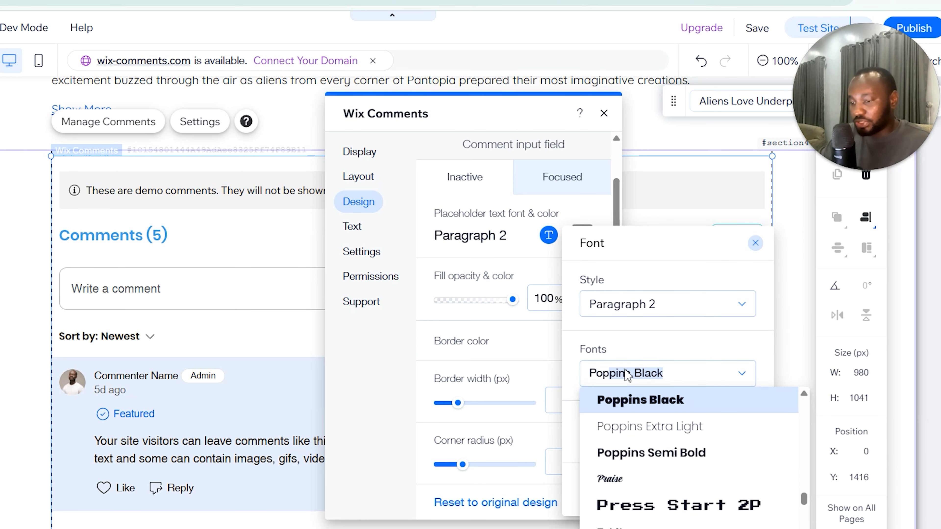
left_click(668, 453)
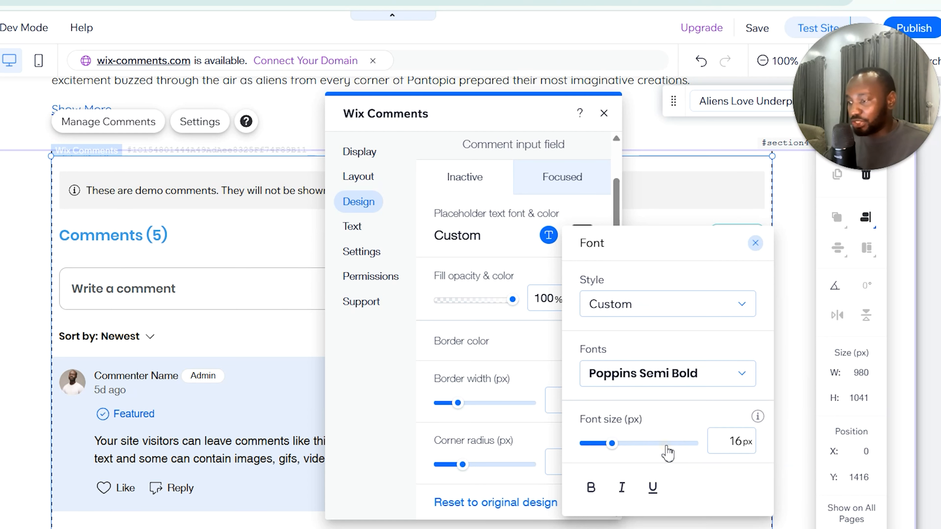
left_click(521, 369)
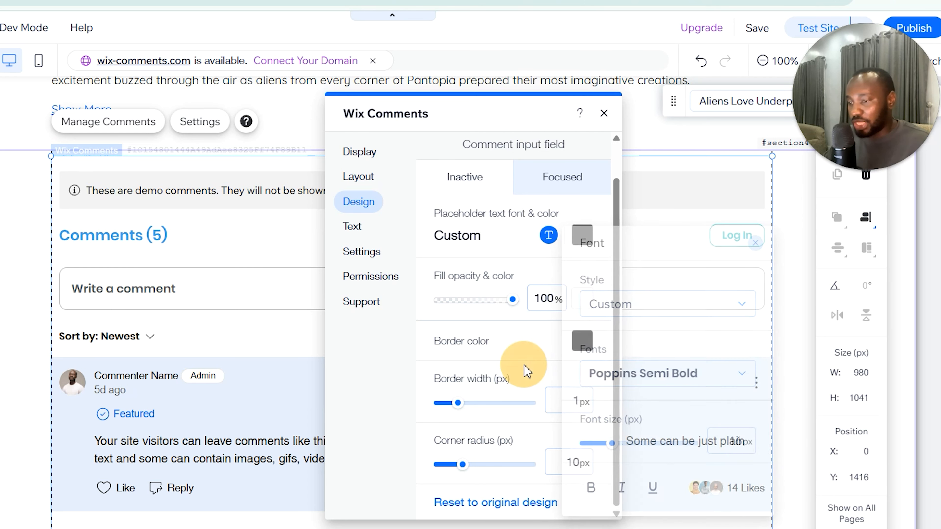
left_click(582, 235)
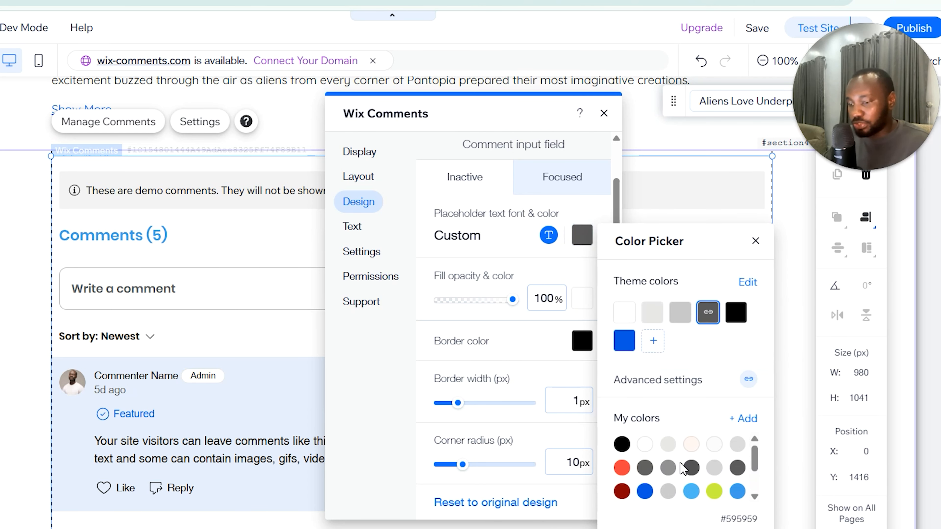
left_click(669, 469)
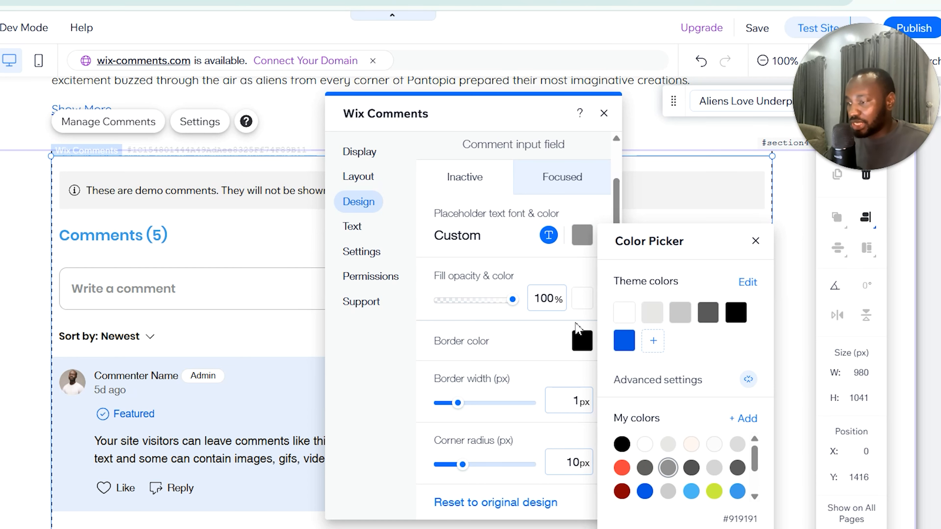
Change the plugins icon color to light blue for the comment input field's focused state
left_click(556, 179)
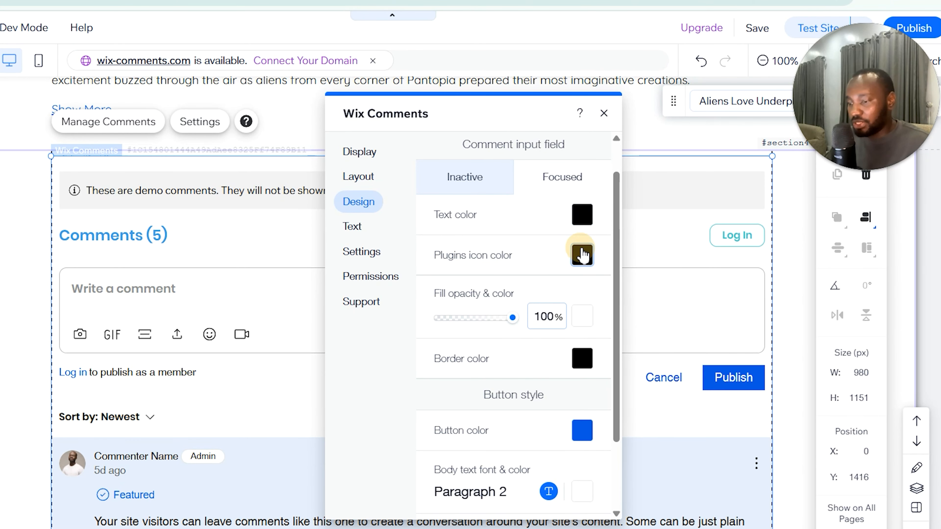
left_click(582, 255)
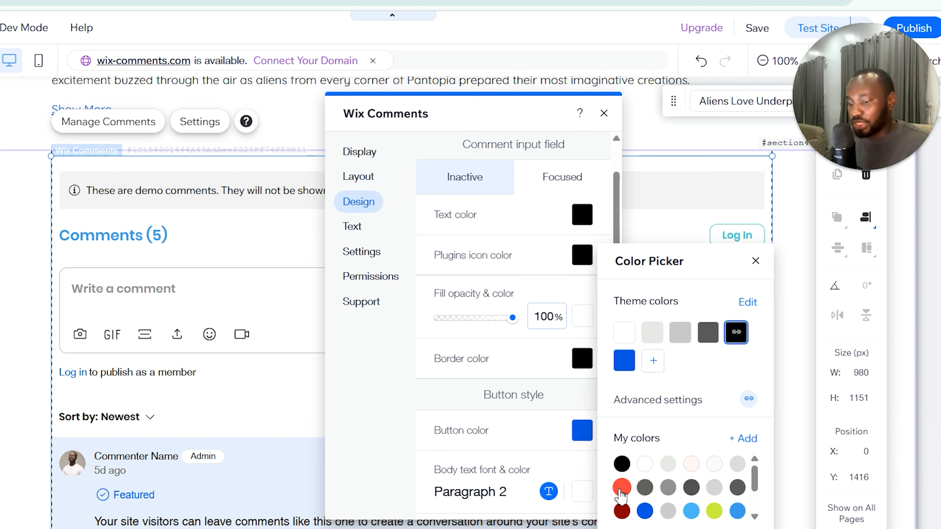
left_click(645, 512)
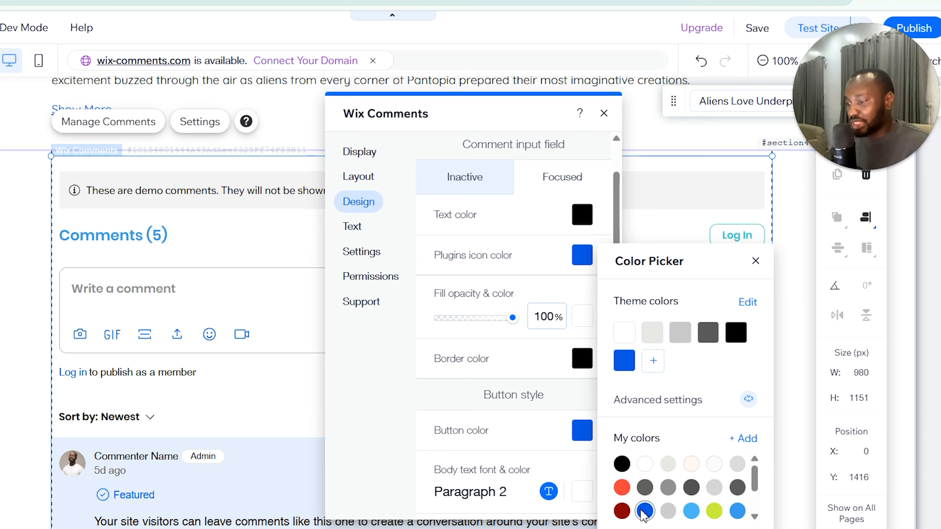
left_click(737, 516)
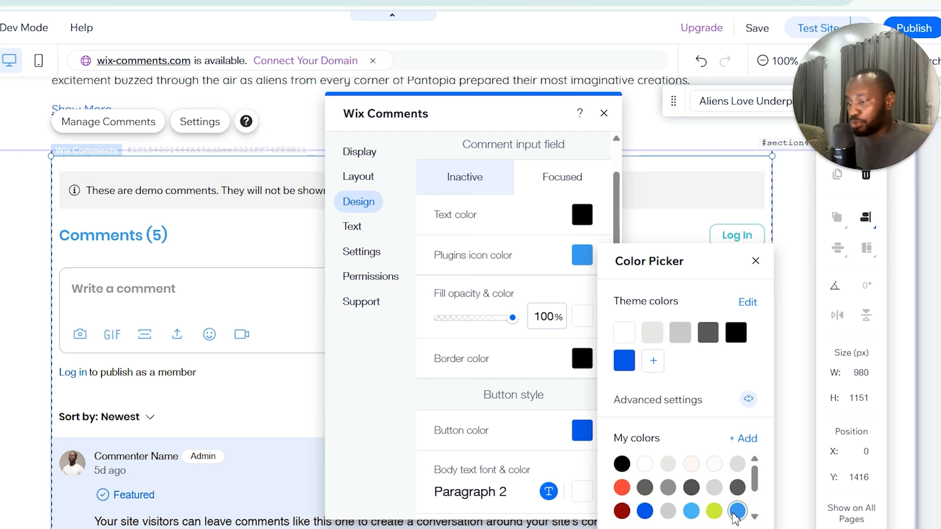
Set the inactive comment input field's plugins icon color to dark blue and the button color to turquoise
left_click(645, 511)
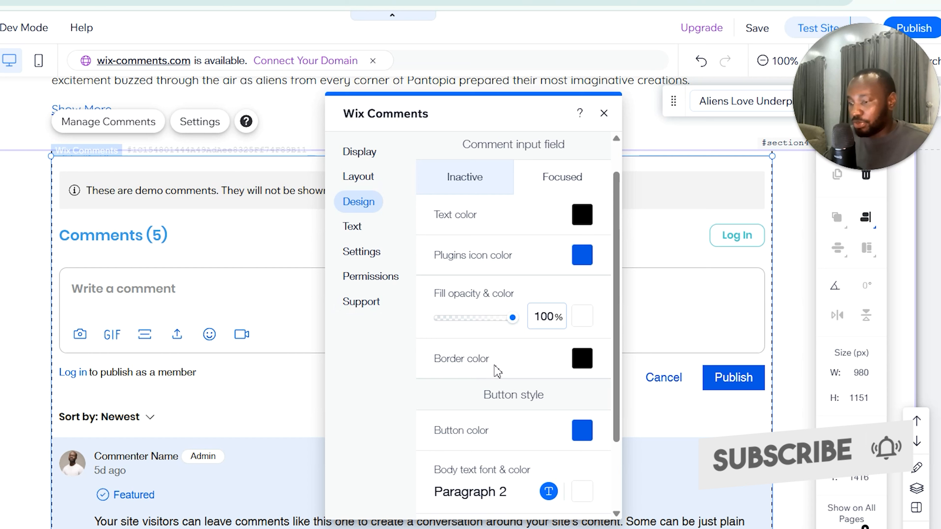
scroll(498, 372, "down", 2)
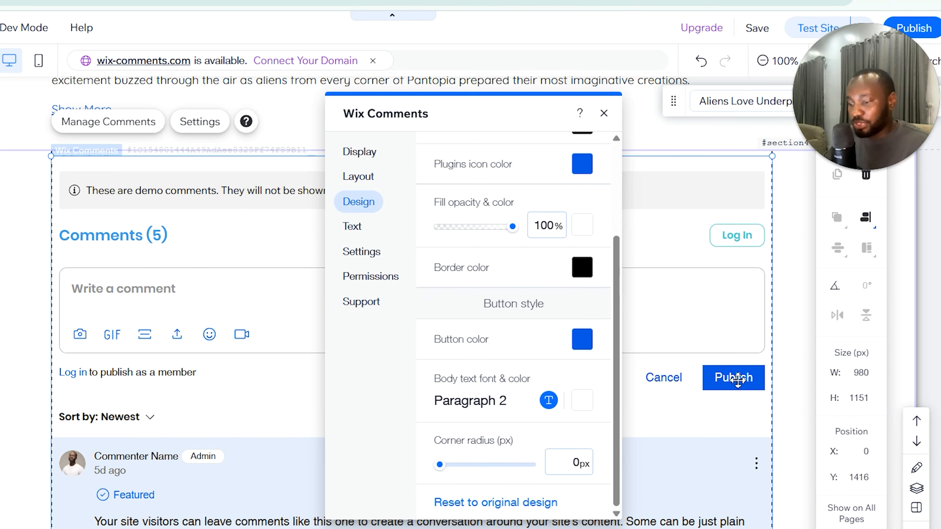
left_click(583, 342)
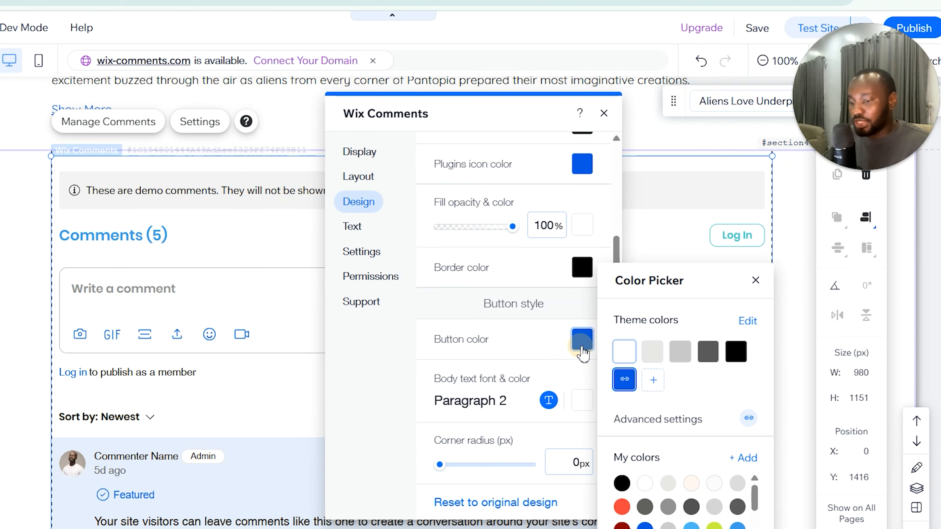
left_click_drag(694, 287, 588, 268)
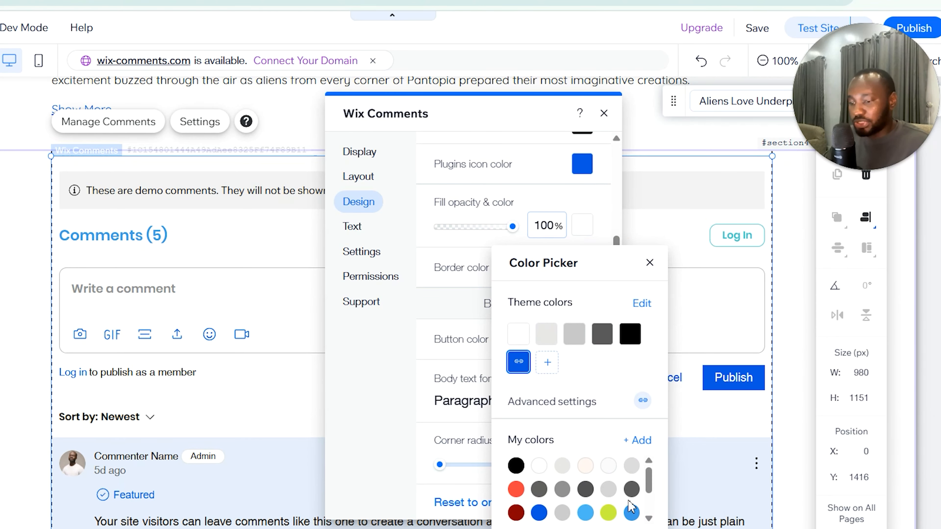
scroll(613, 514, "down", 2)
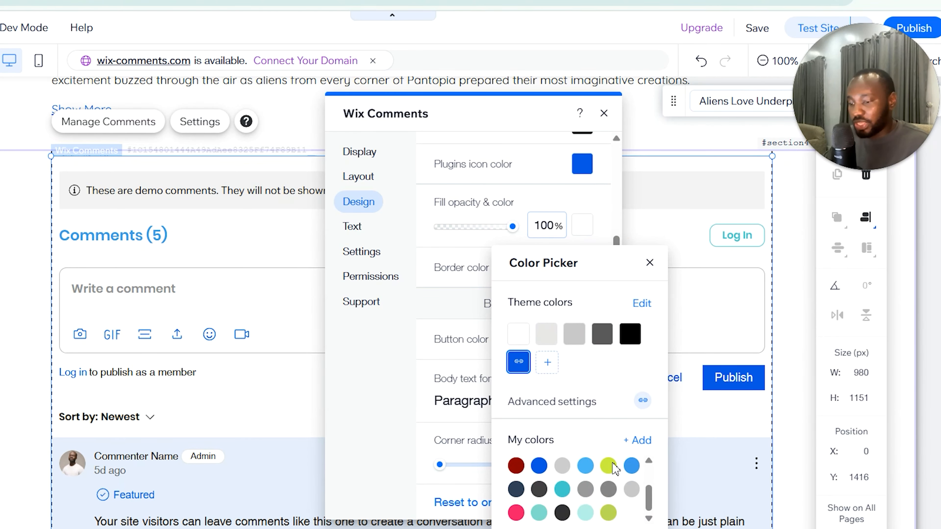
left_click(562, 490)
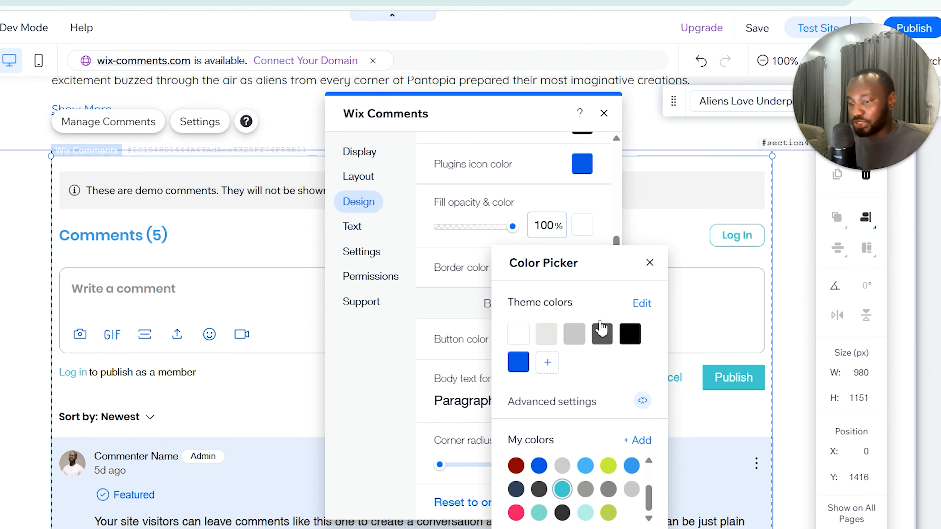
left_click(650, 262)
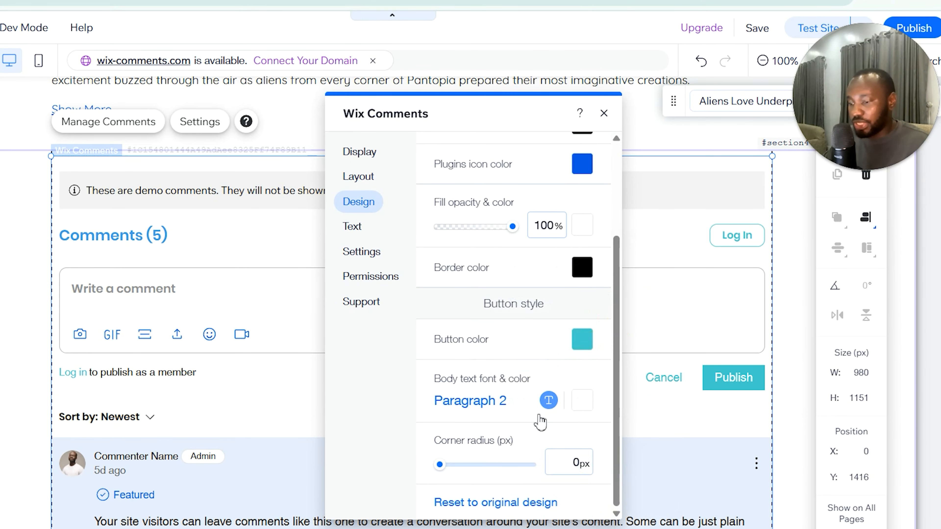
Set the corner radius of the comment buttons to 10 px
left_click(566, 459)
type("10")
key("Return")
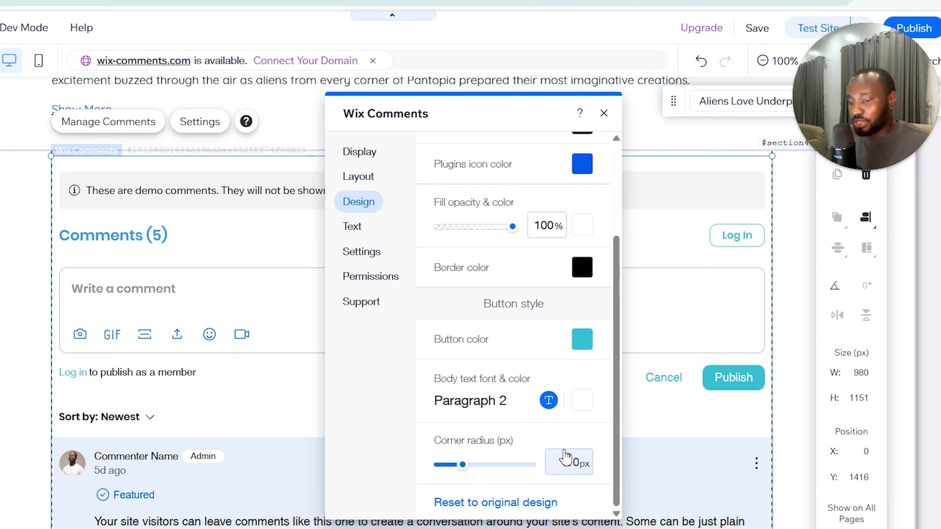
Change the comment text font to Quicksand in the comment list's design settings
scroll(498, 263, "up", 4)
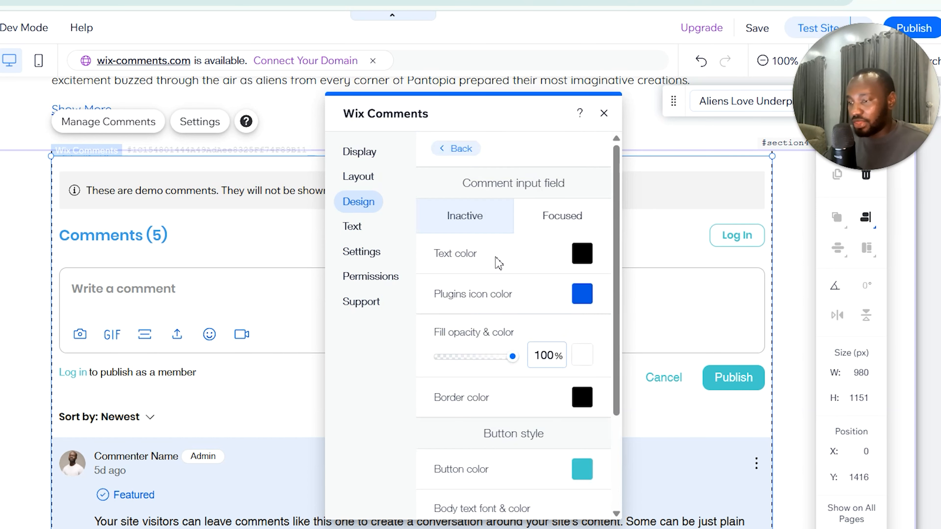
left_click(459, 156)
left_click(482, 247)
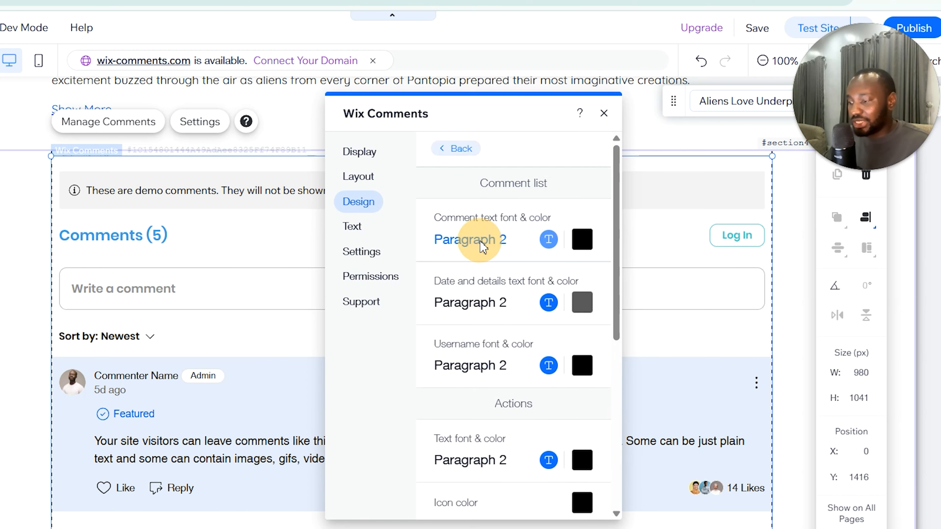
scroll(268, 295, "down", 6)
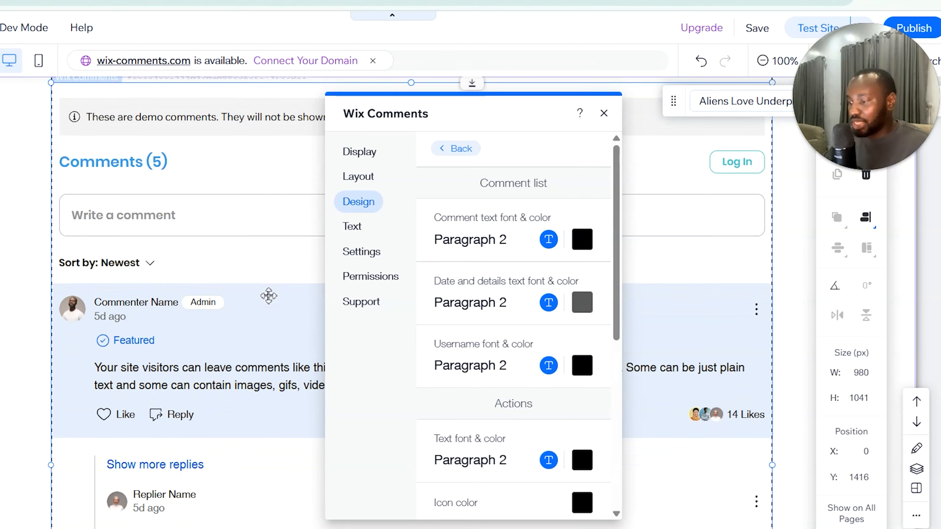
scroll(134, 402, "down", 8)
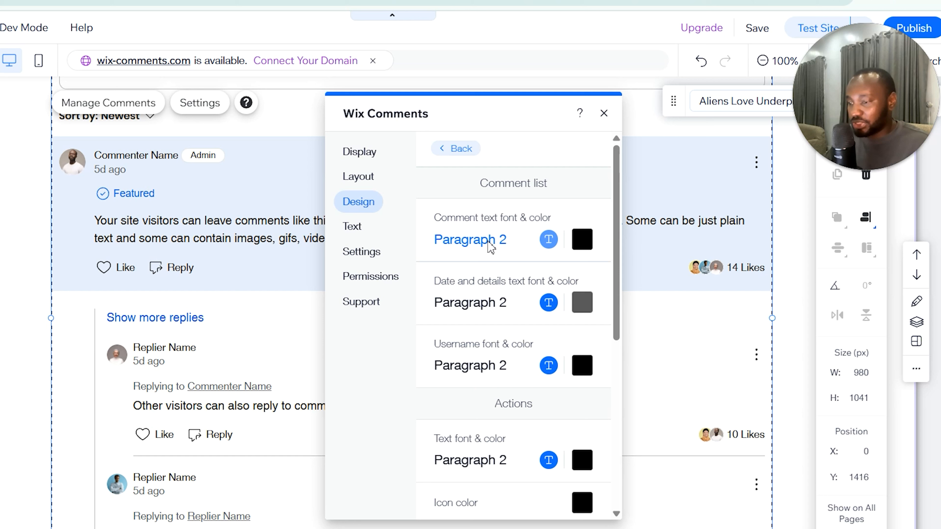
left_click(490, 246)
left_click(653, 388)
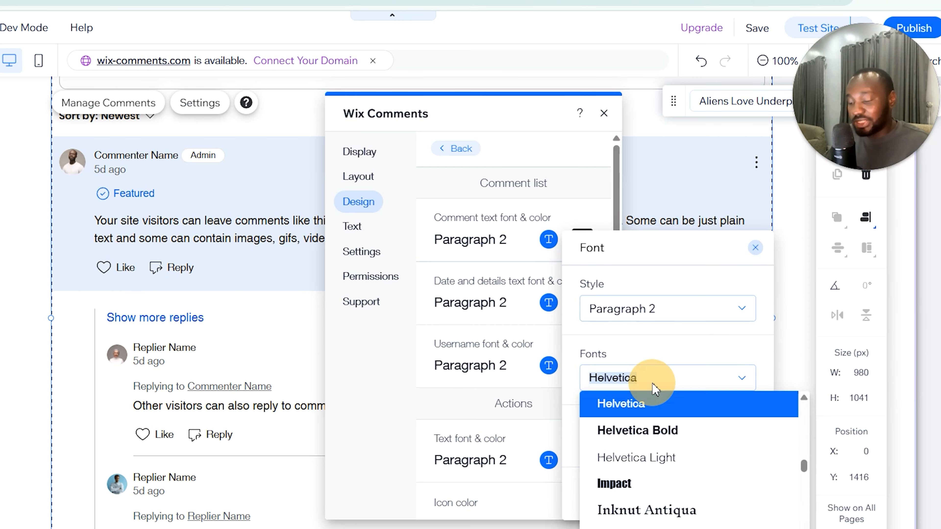
type("q")
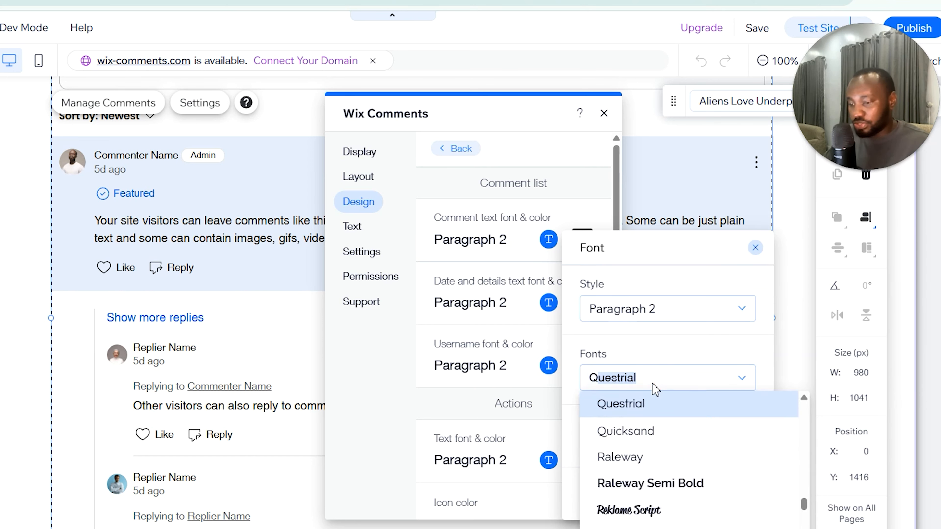
left_click(657, 431)
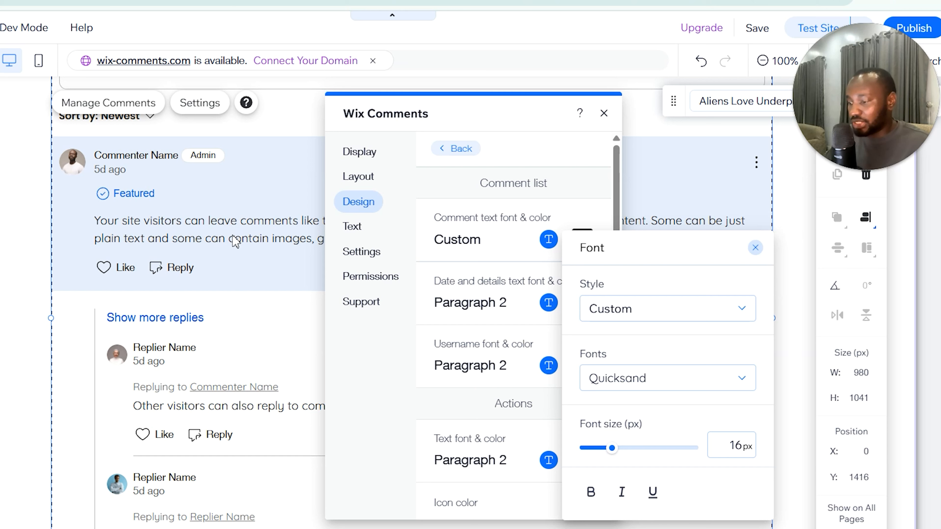
left_click(477, 338)
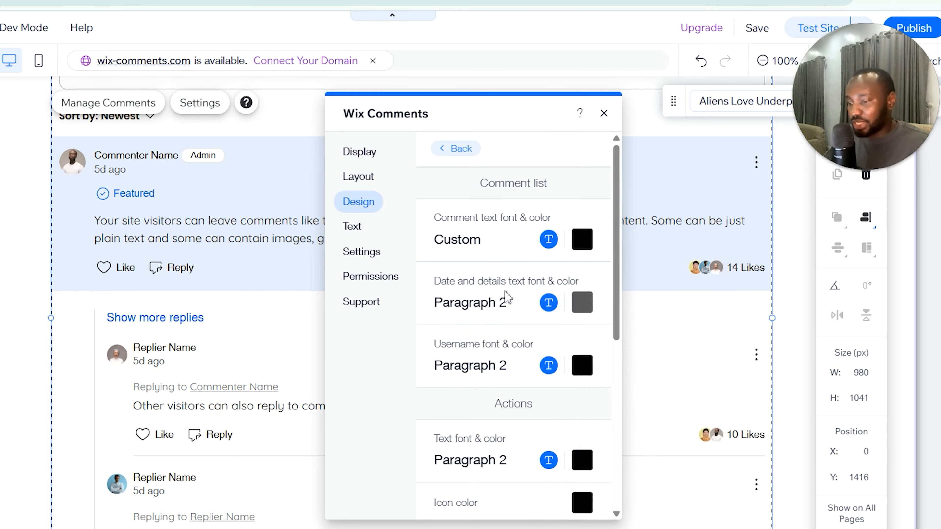
Change the font of the comments' date and details text to Quicksand
left_click(496, 309)
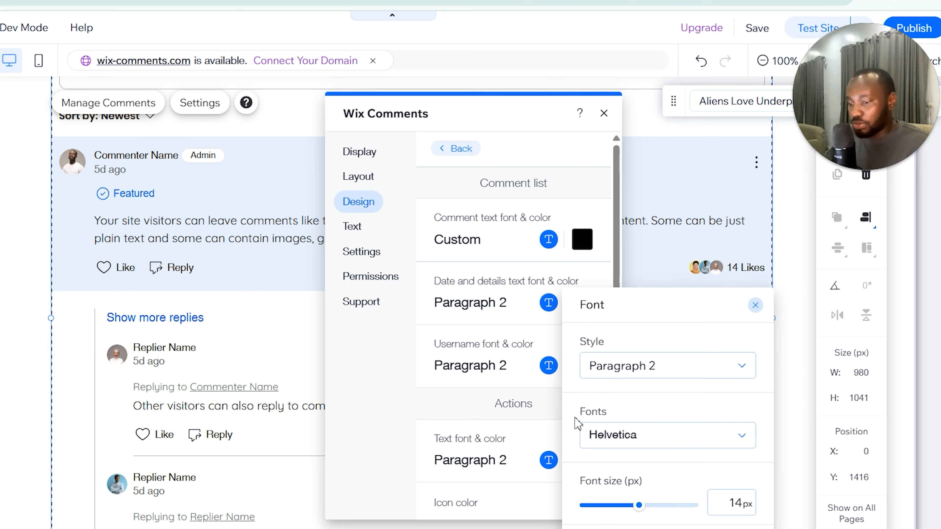
left_click(605, 436)
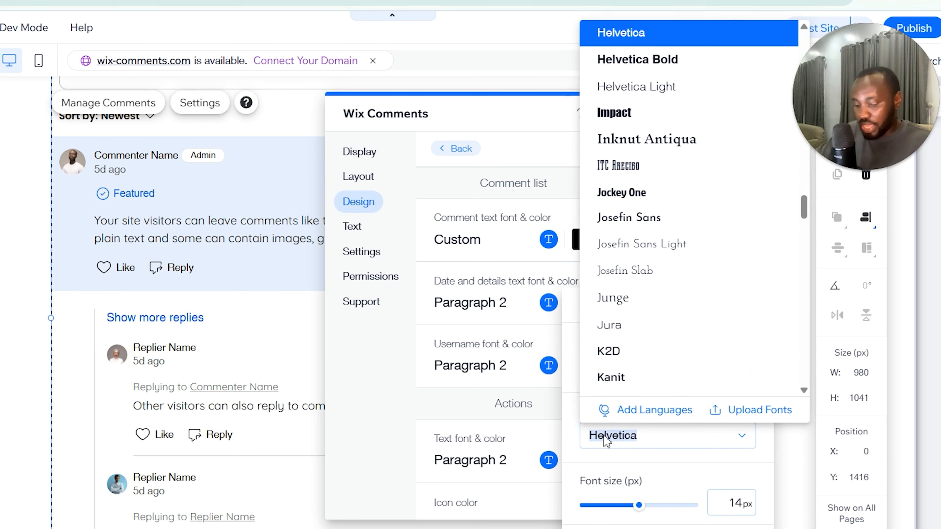
type("q")
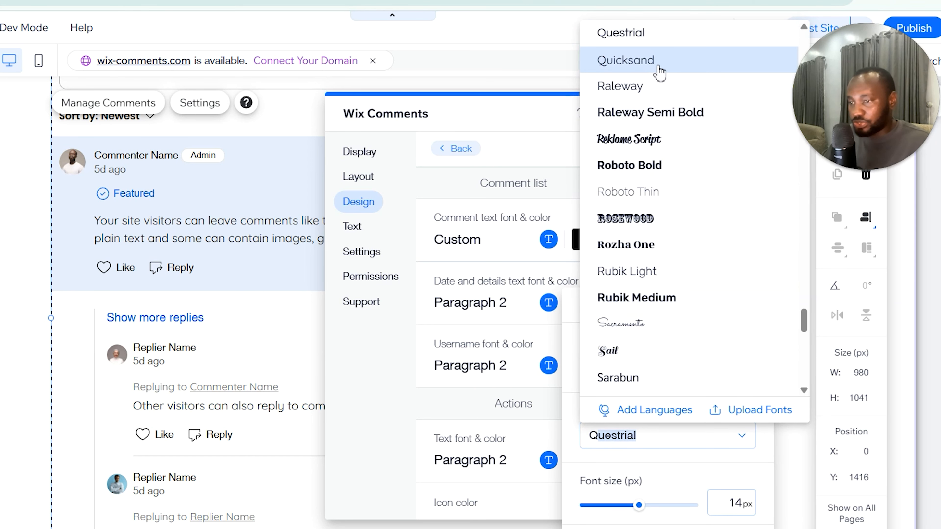
left_click(655, 73)
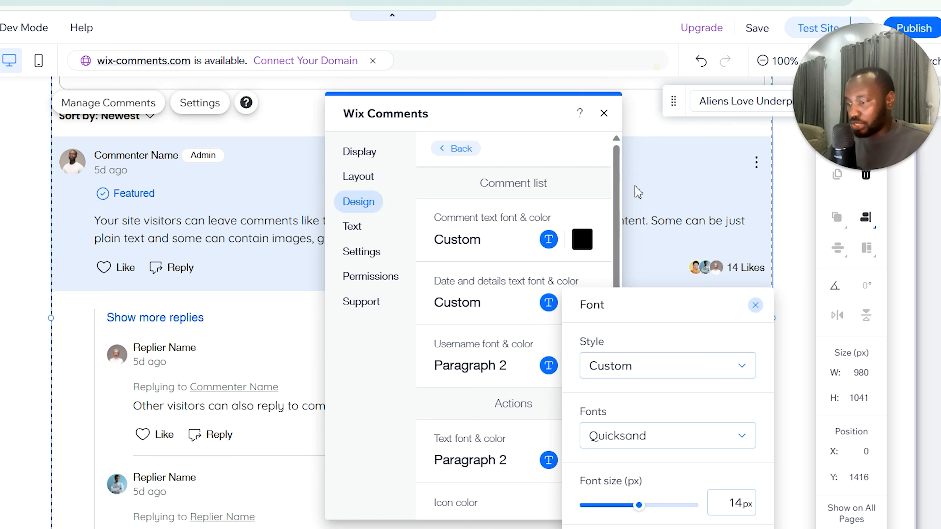
left_click(482, 402)
Change the username font in the comment list to Poppins Semi Bold
left_click(480, 367)
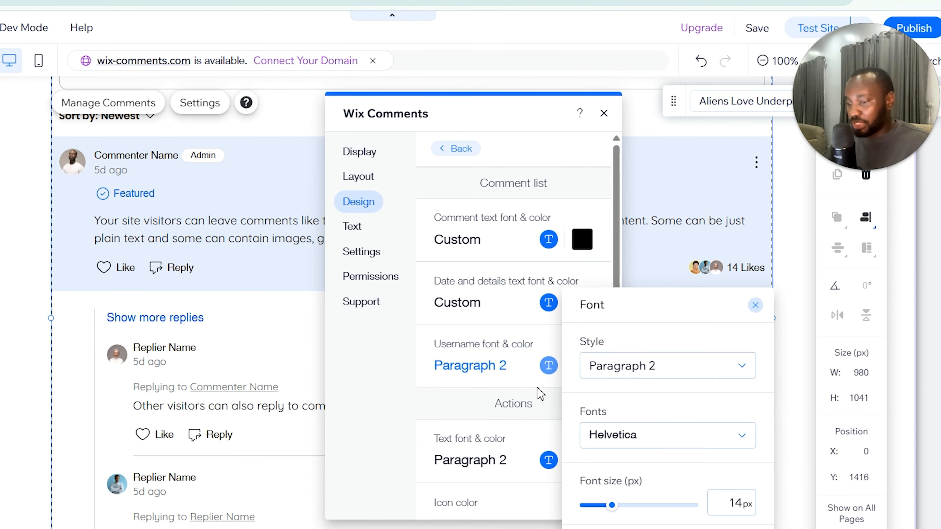
left_click(657, 441)
type("Poppins Black")
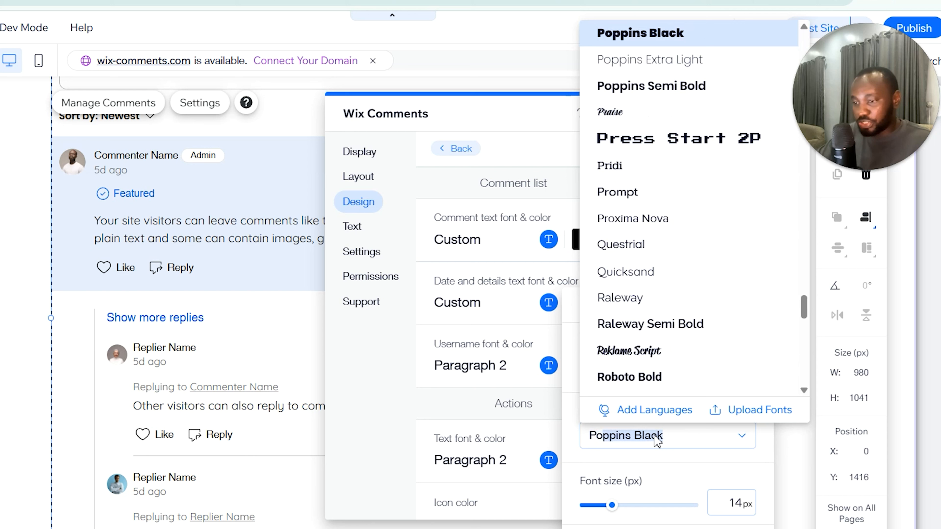
left_click(676, 91)
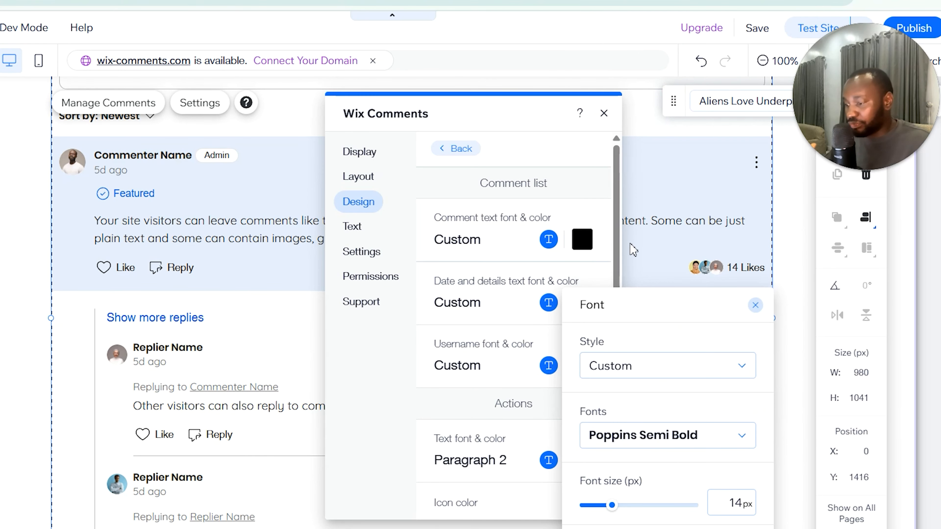
left_click(529, 406)
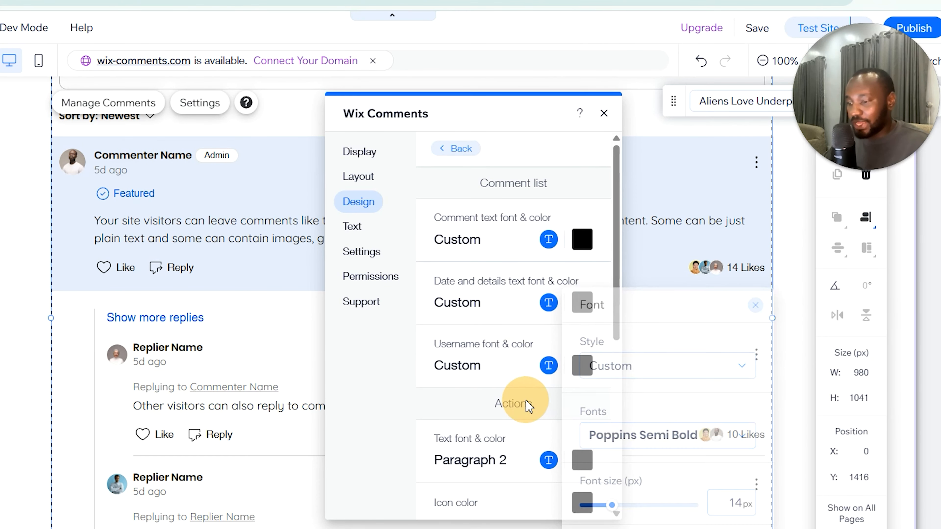
Change the text font of the Like and Reply actions to Poppins Semi Bold
scroll(483, 386, "down", 4)
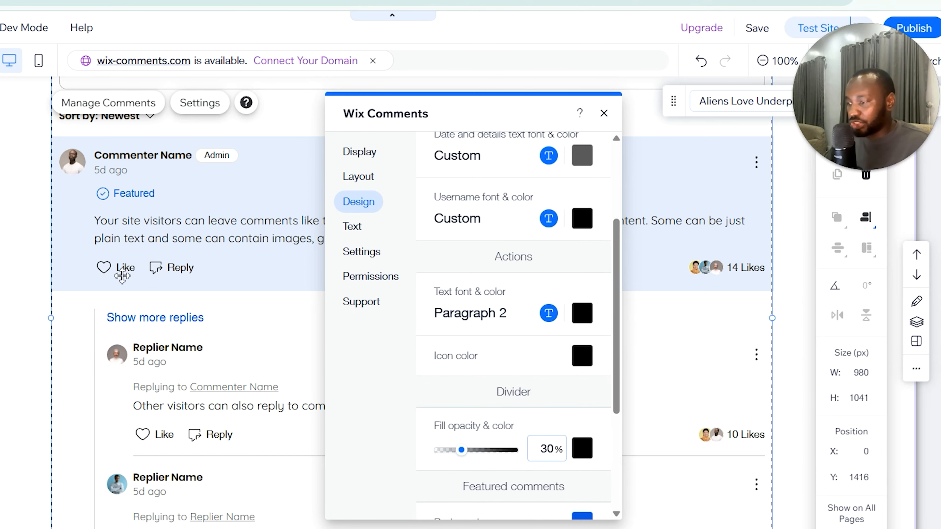
left_click(498, 320)
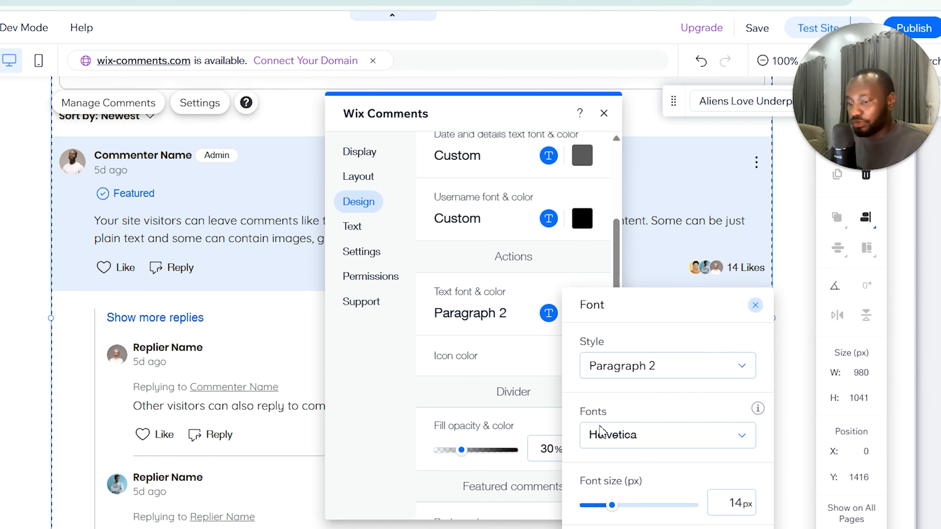
left_click(598, 433)
type("Poppins Black")
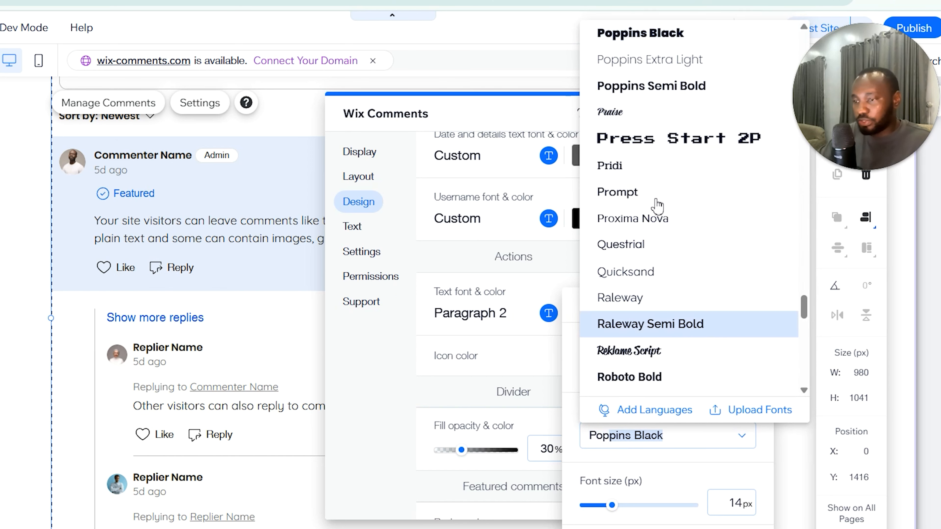
left_click(652, 85)
Set the comment list divider's fill opacity to 20%
scroll(515, 367, "down", 4)
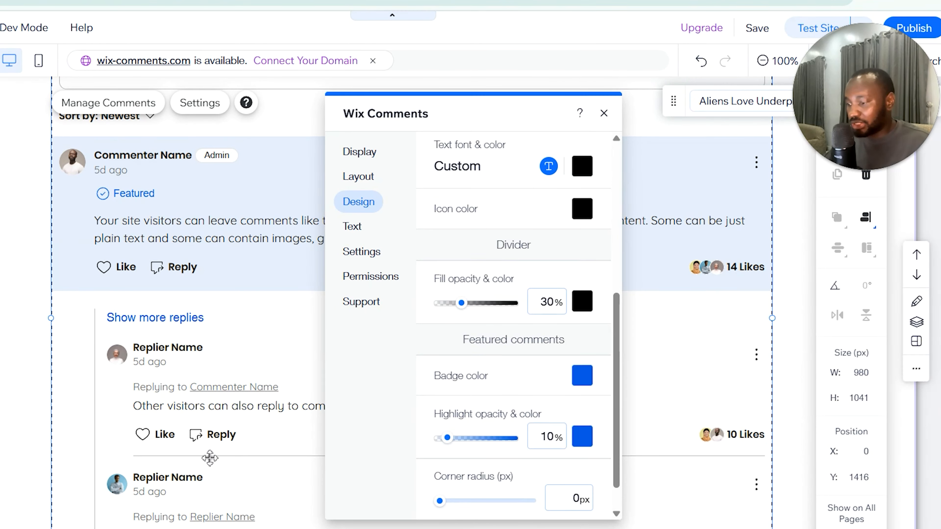
left_click(541, 300)
type("20")
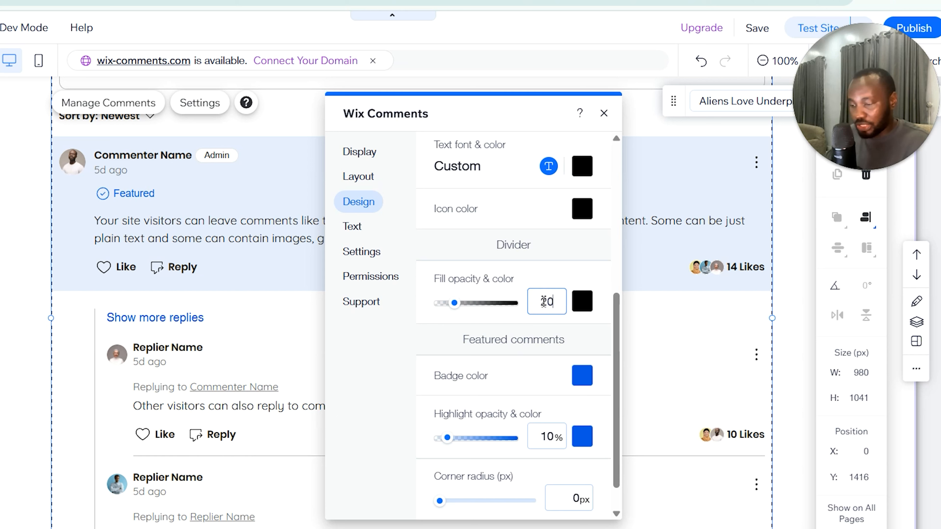
key("Return")
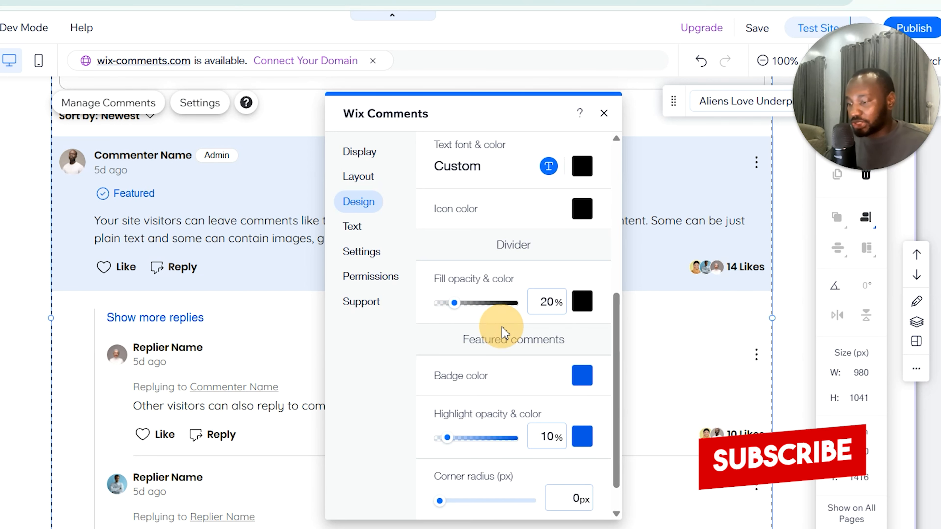
Change the badge color of featured comments to orange-red
scroll(481, 365, "down", 1)
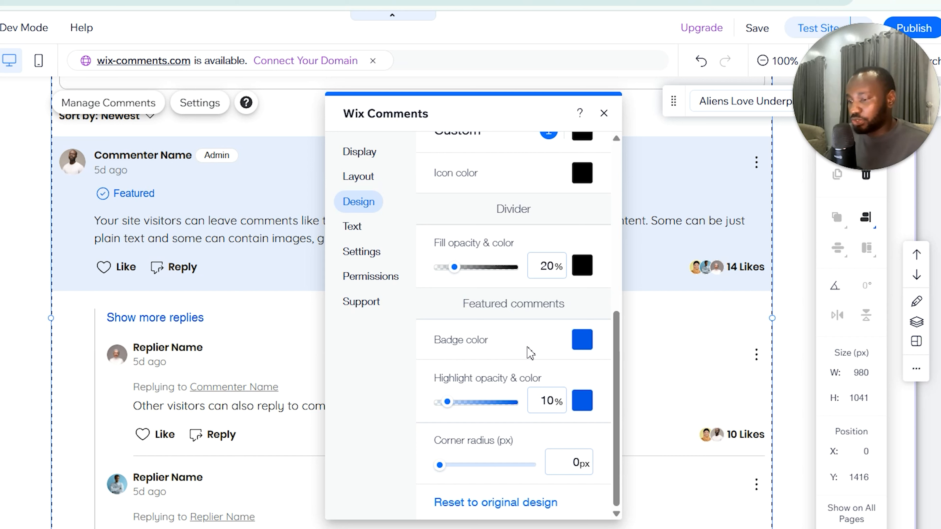
left_click(582, 339)
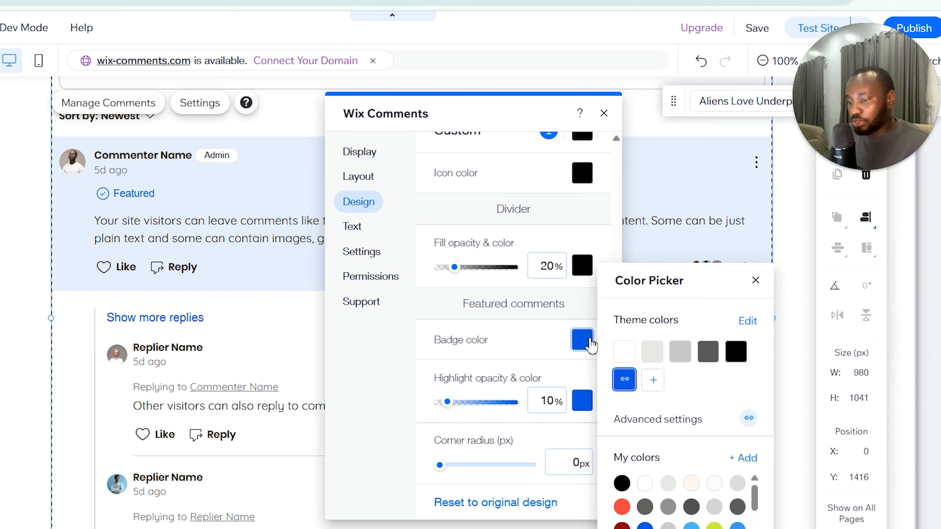
left_click(622, 507)
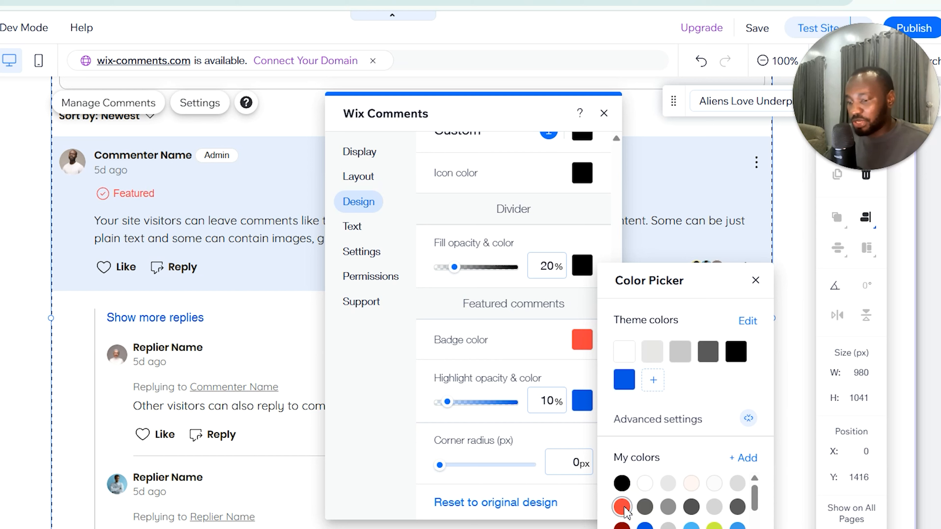
left_click(527, 357)
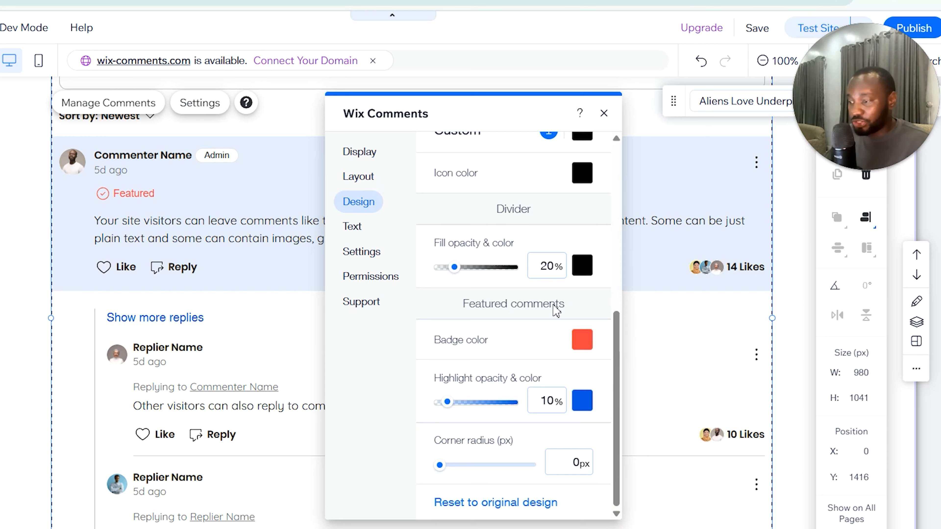
Change the highlight color of featured comments to teal from the saved colors
left_click(583, 402)
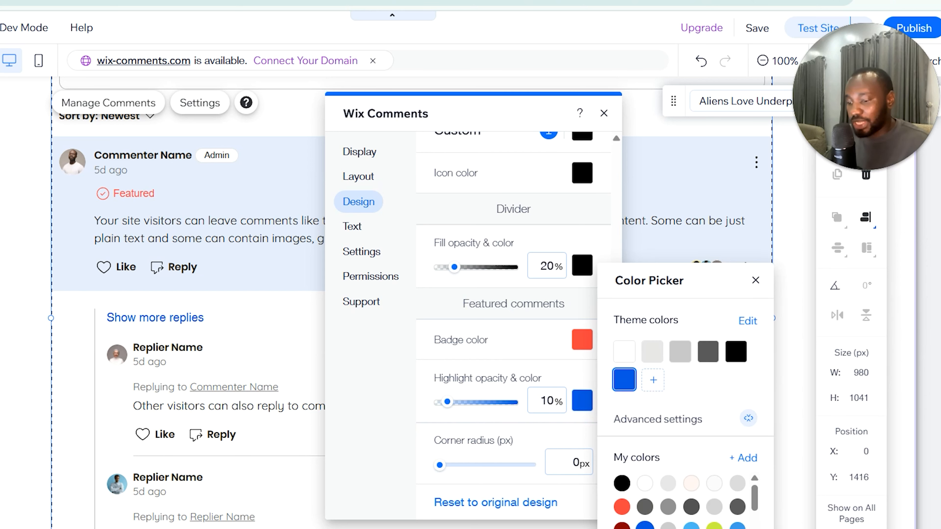
scroll(682, 501, "down", 2)
left_click(715, 484)
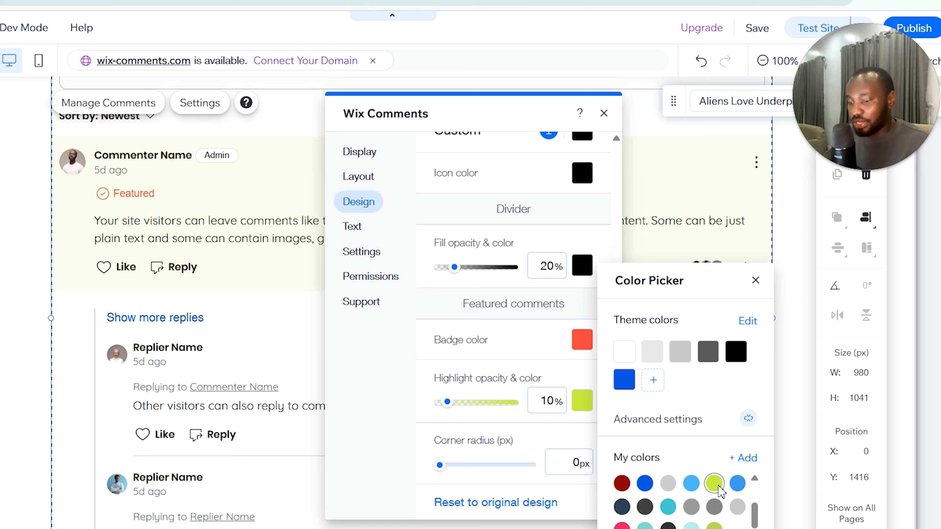
left_click(690, 526)
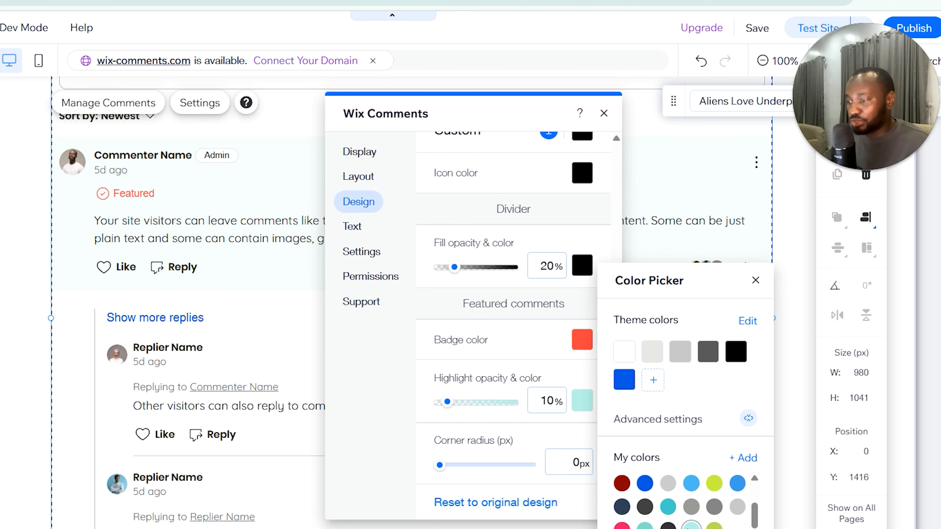
left_click(668, 507)
left_click(523, 365)
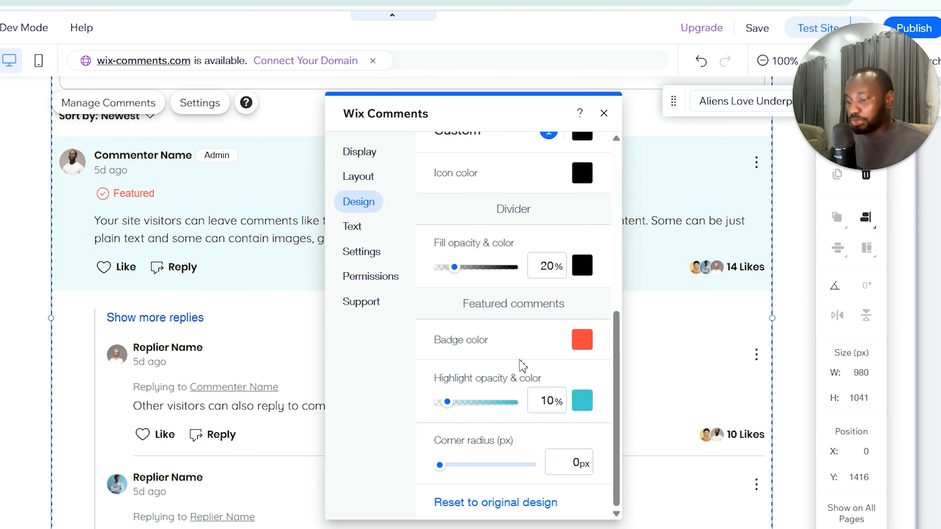
Review the background and border design options of the comments widget
left_click(558, 461)
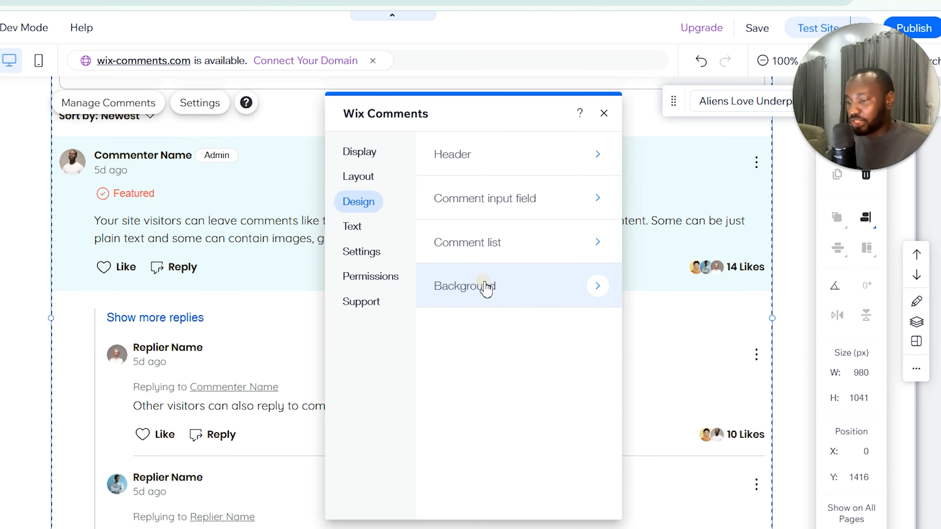
left_click(487, 287)
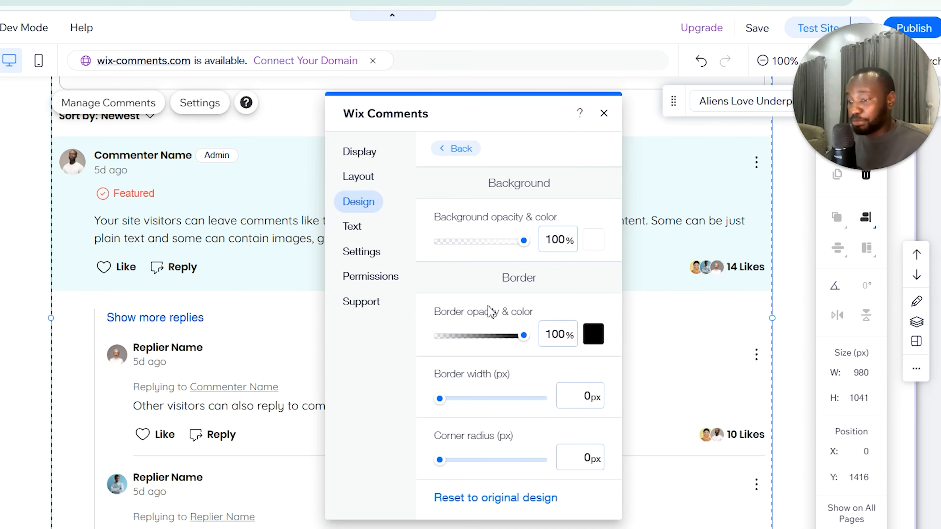
scroll(241, 245, "down", 5)
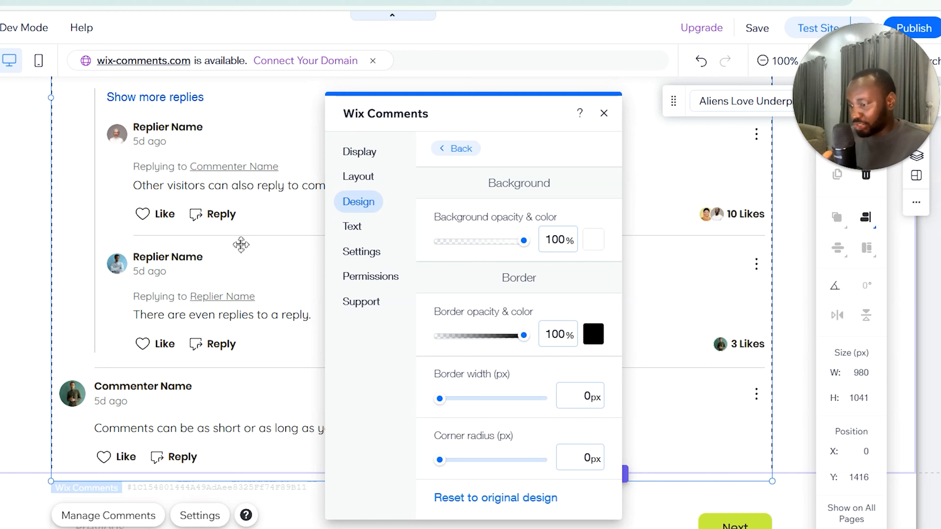
scroll(242, 245, "up", 2)
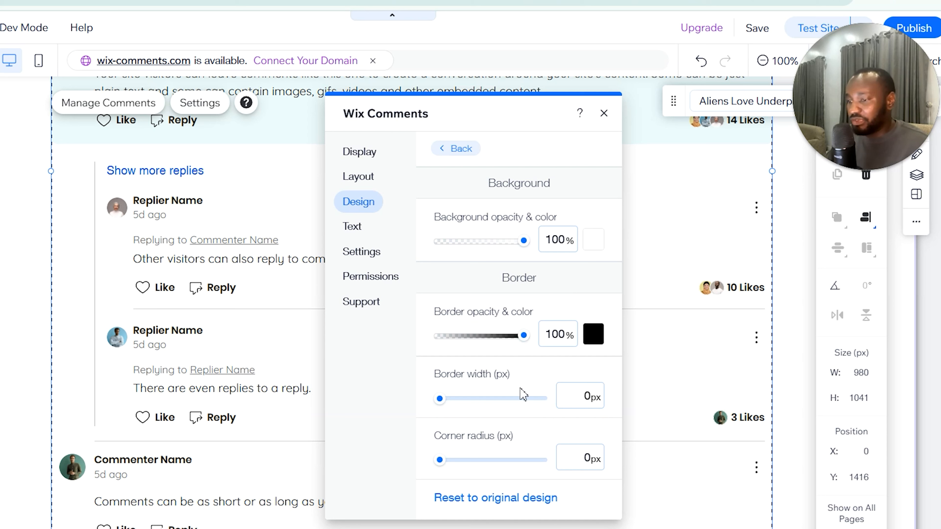
left_click(442, 152)
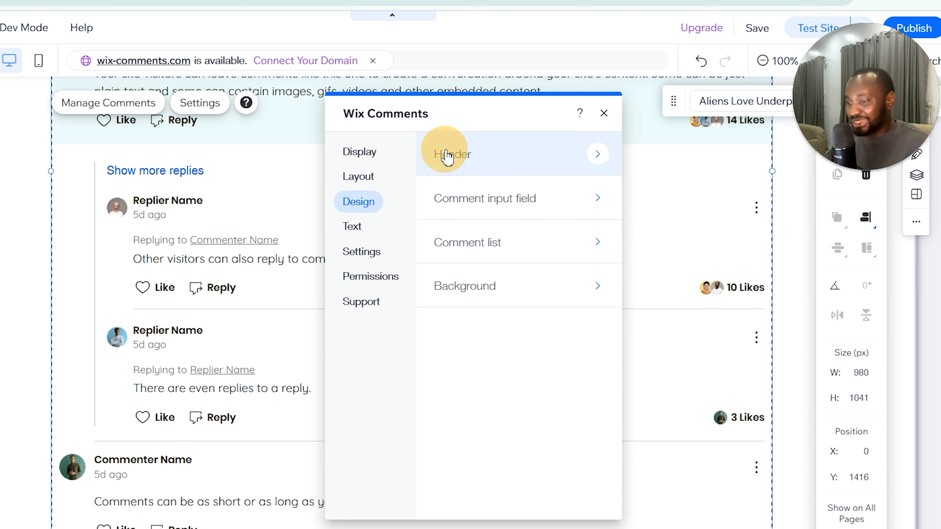
Change the comments header title text to "Activity Comments"
left_click(354, 231)
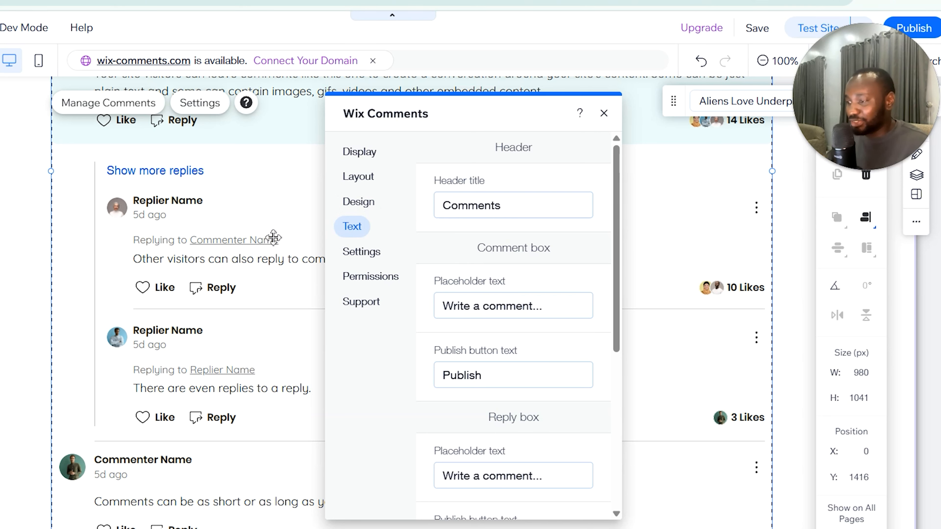
scroll(272, 237, "up", 1)
scroll(273, 237, "up", 7)
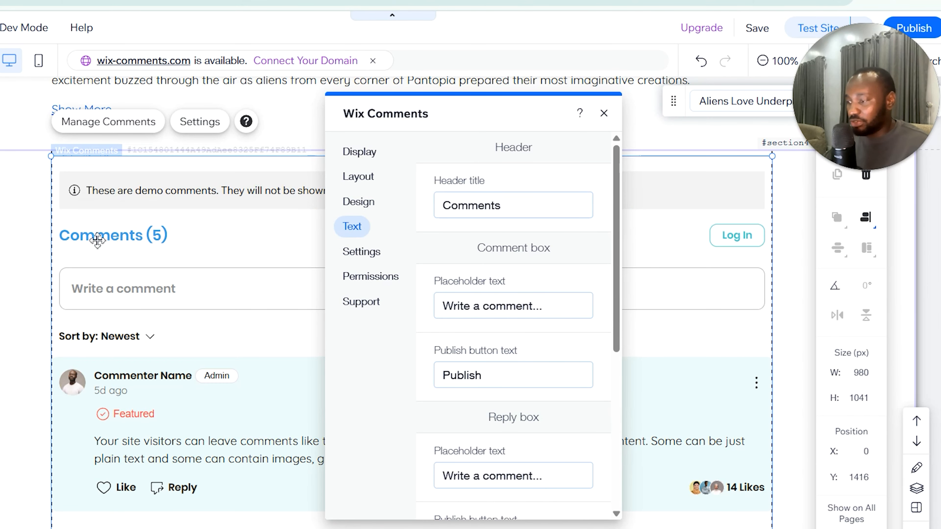
left_click(512, 206)
key("Home")
type("Ac")
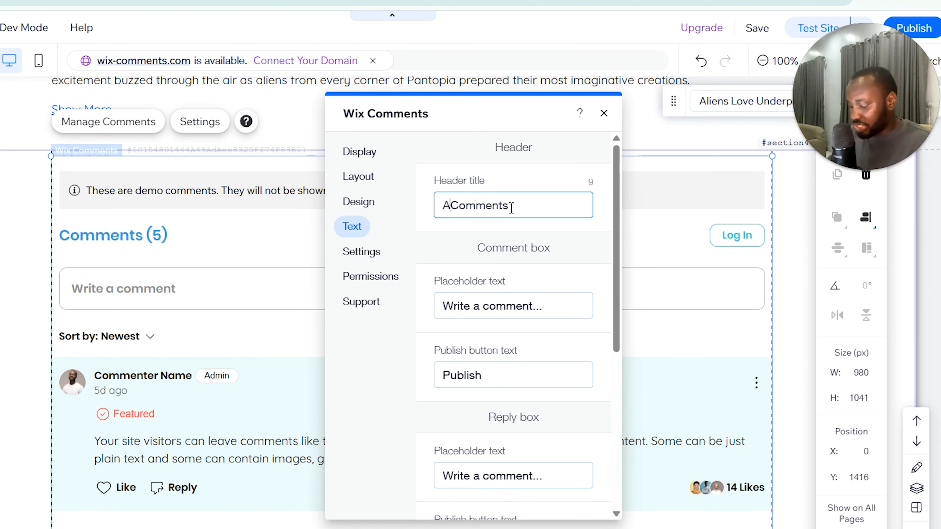
type("tivity")
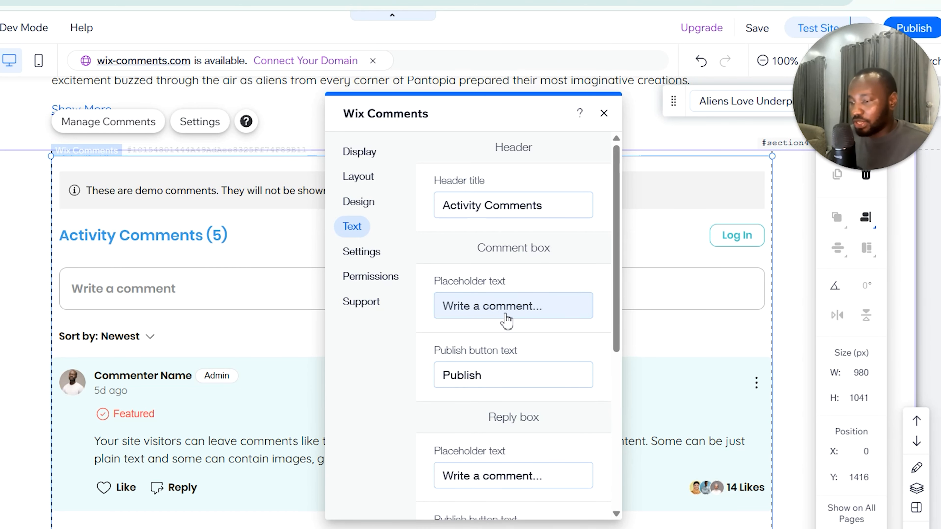
Set the comment box's publish button text to "Comment"
scroll(506, 333, "down", 4)
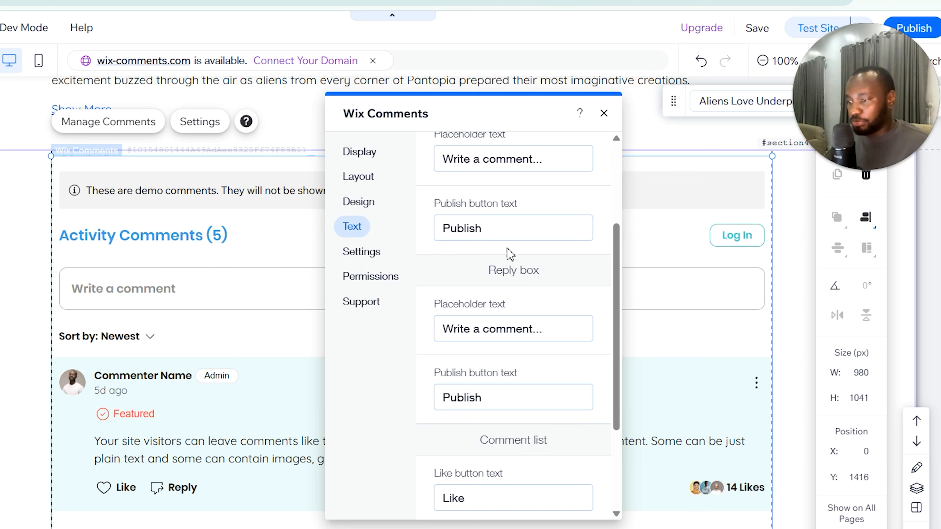
double_click(485, 231)
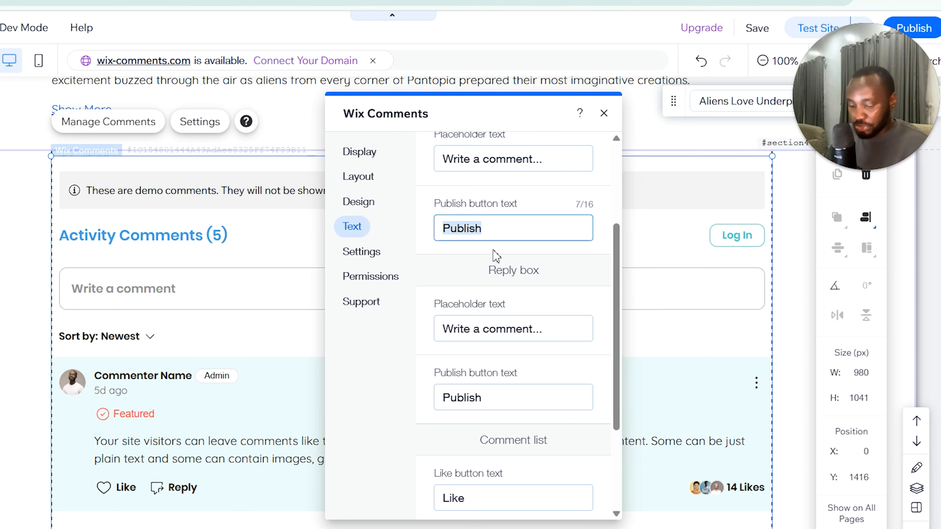
type("Comment")
left_click(500, 316)
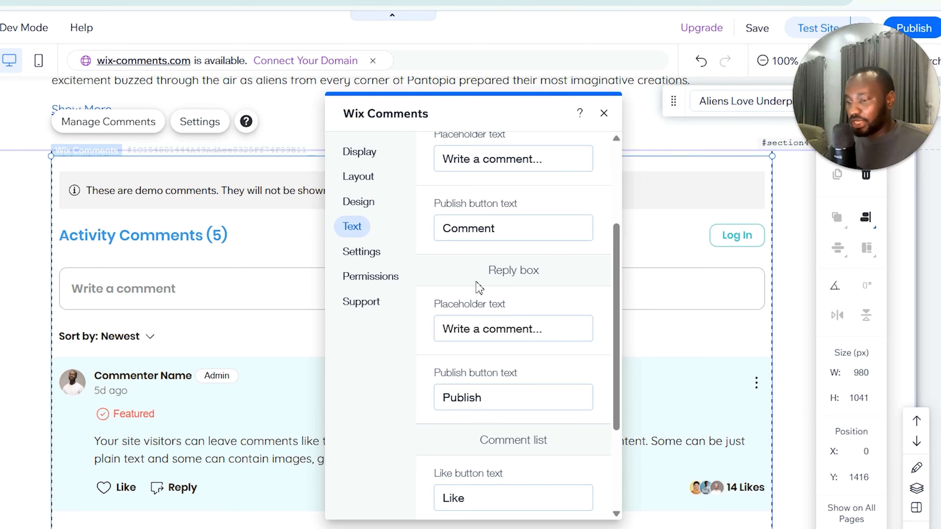
Set the reply box's publish button text to "Comment"
scroll(233, 369, "down", 8)
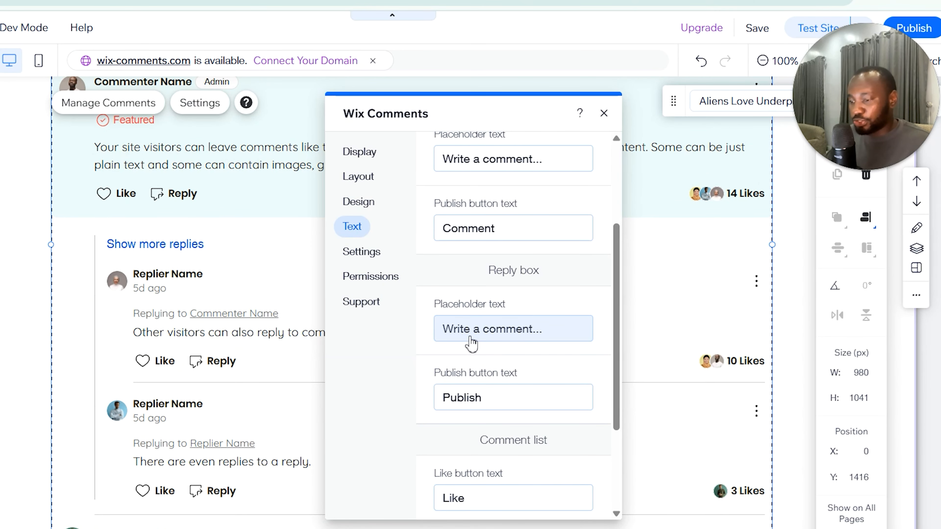
left_click(508, 389)
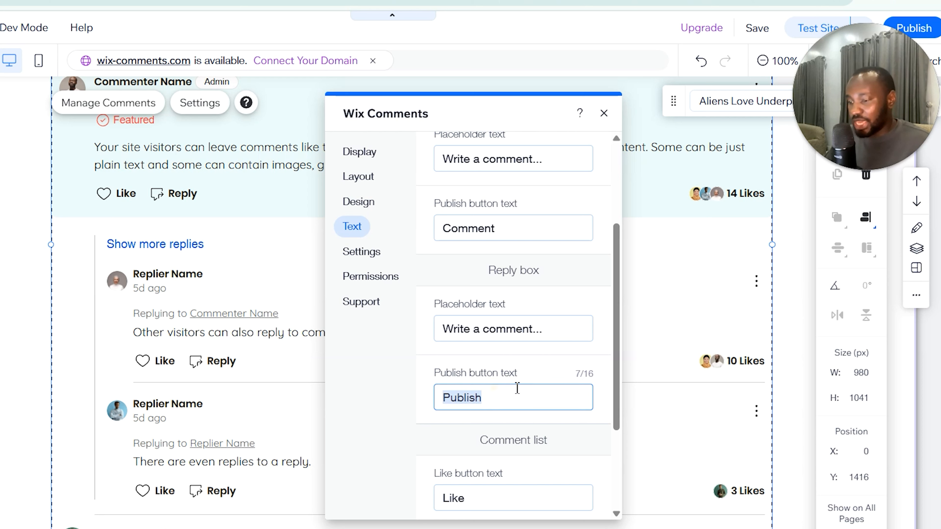
type("Com")
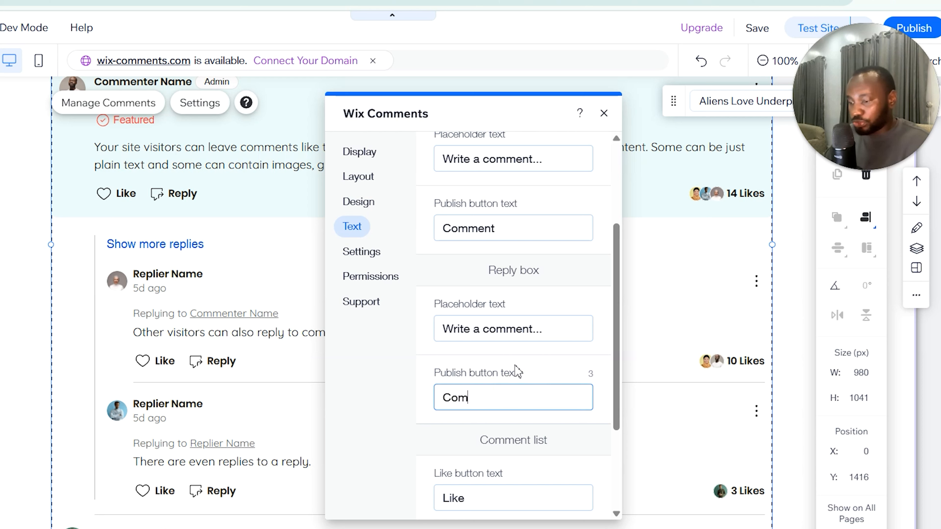
type("ment")
Review the comment list's text options for the like button, reply button and site admin badge
scroll(515, 372, "down", 4)
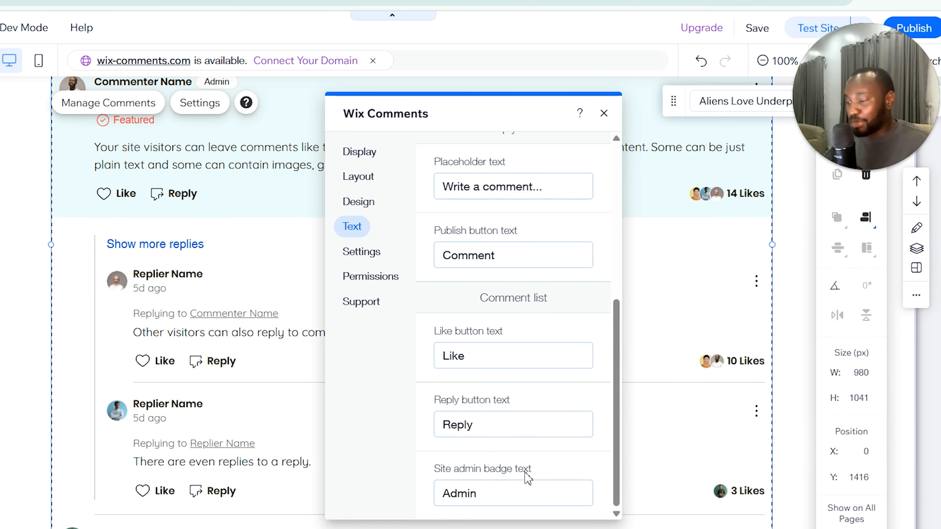
scroll(298, 311, "up", 2)
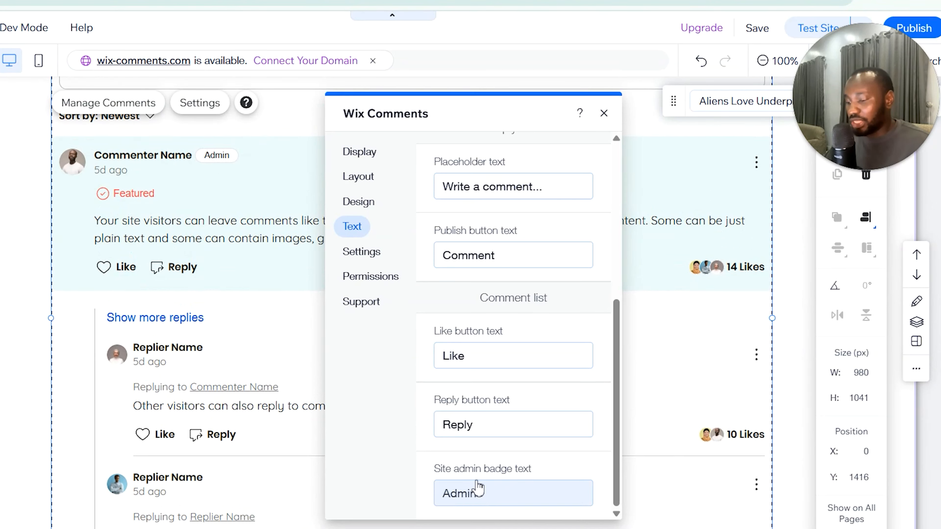
scroll(519, 460, "up", 6)
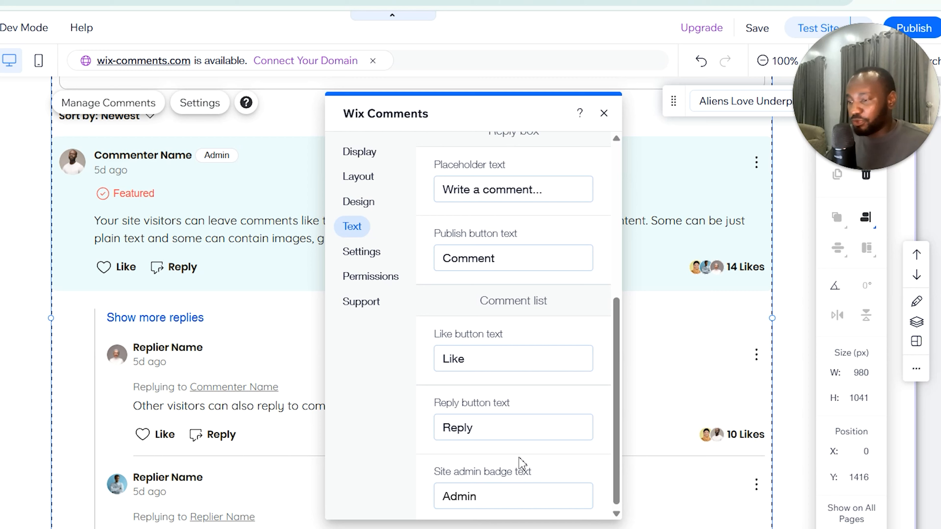
scroll(522, 462, "down", 5)
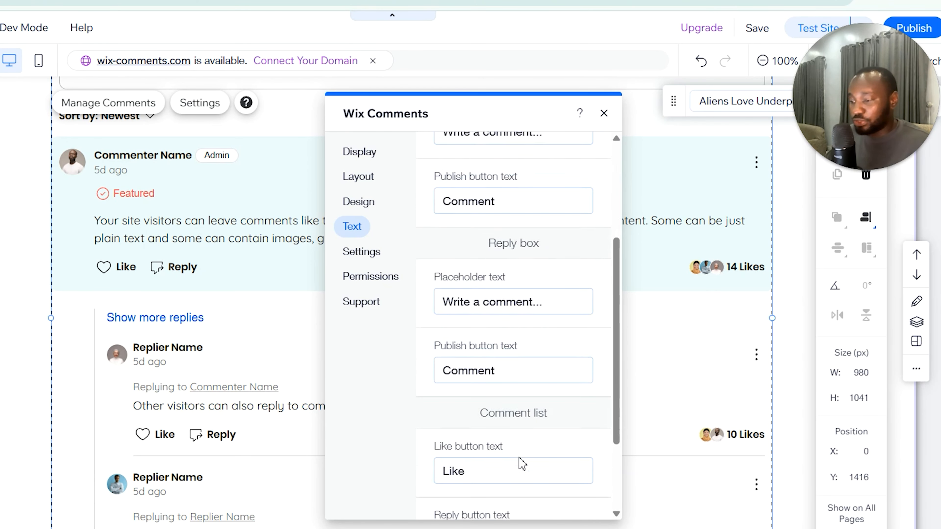
In the reaction settings, choose the heart as the main reaction and enable additional reactions for comments
left_click(365, 254)
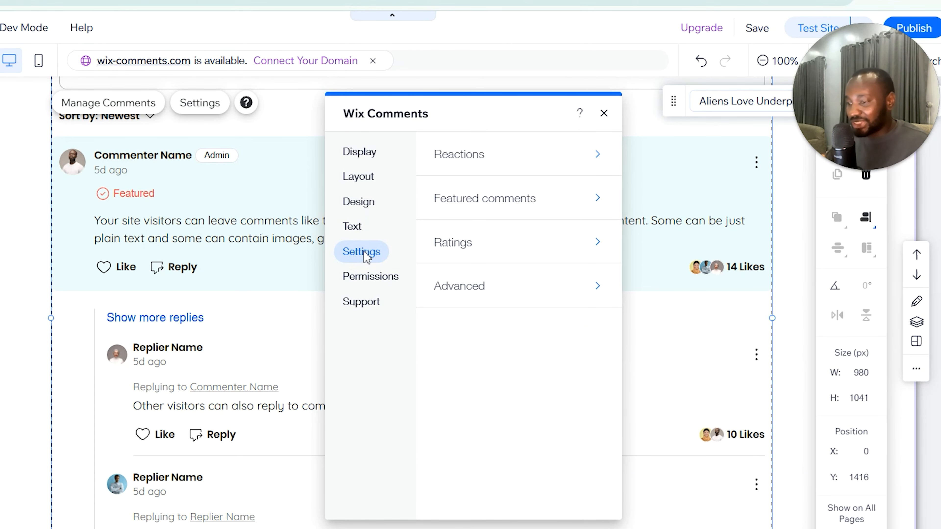
left_click(515, 162)
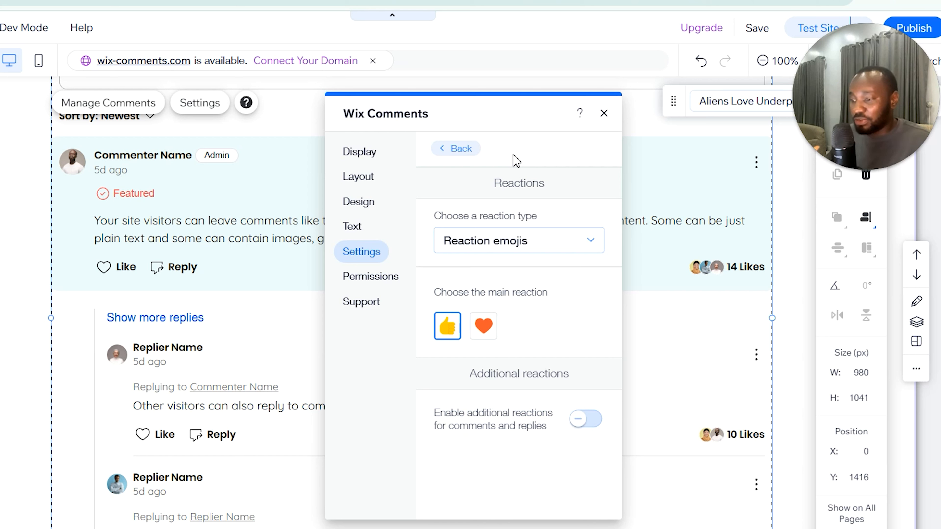
left_click(459, 148)
left_click(513, 166)
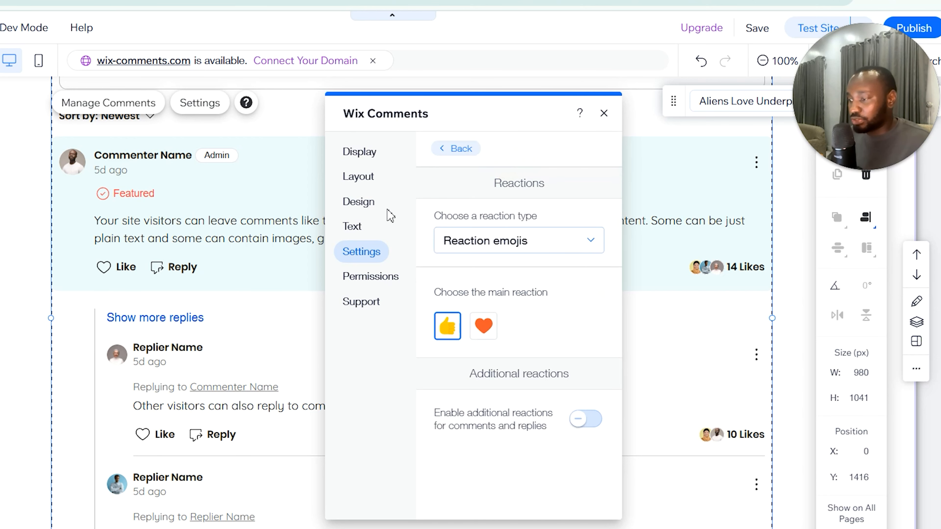
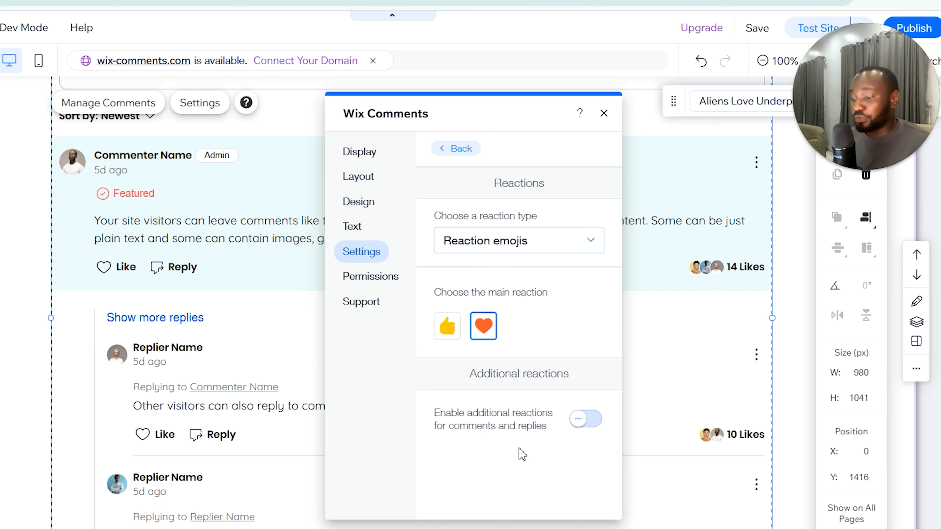
left_click(590, 422)
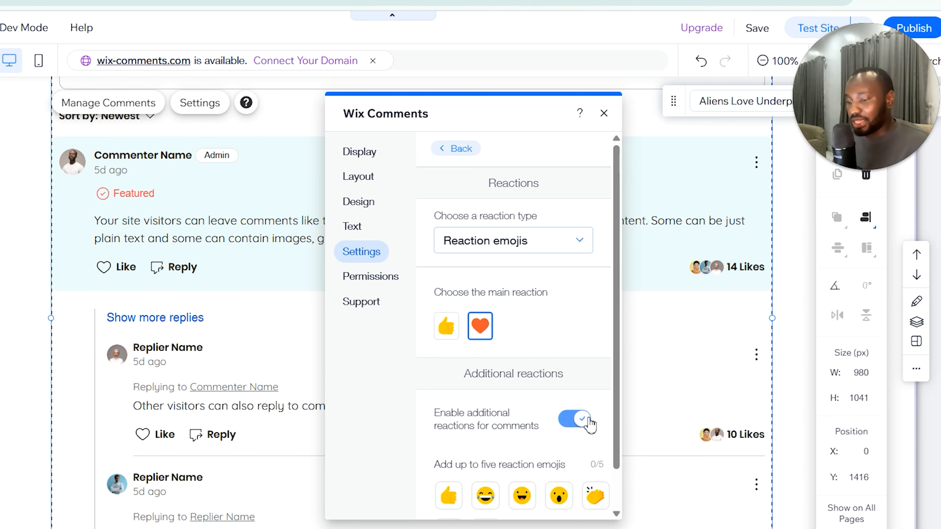
Add the thumbs-up, tears-of-joy, surprised, clapping and thinking emojis as the five additional reactions
scroll(550, 428, "down", 1)
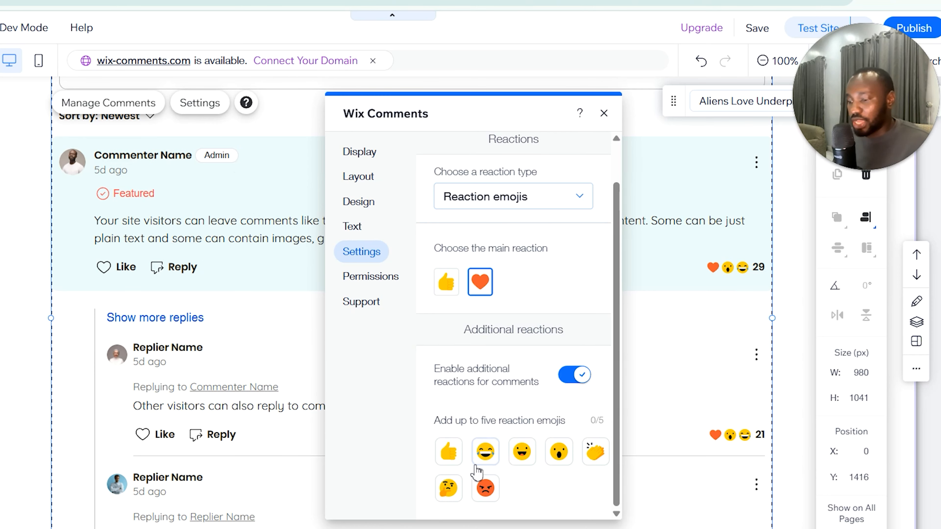
left_click(450, 456)
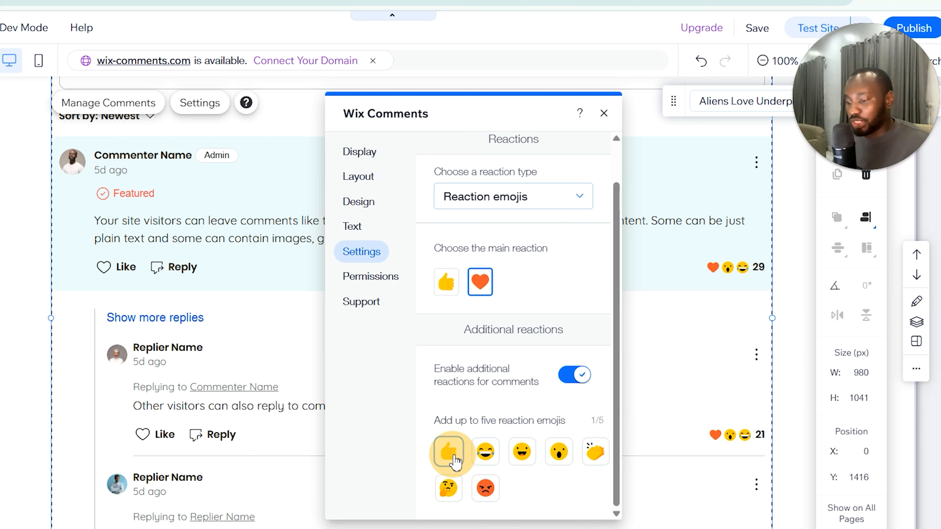
left_click(488, 459)
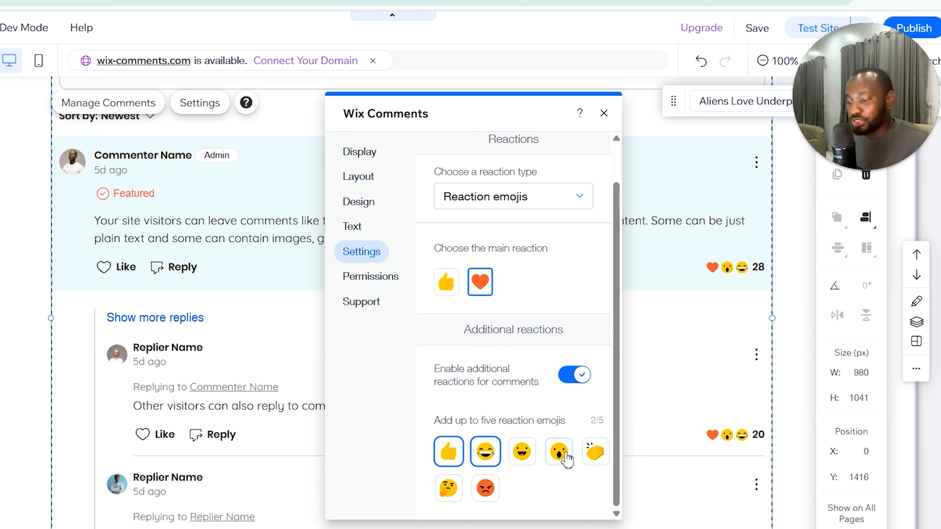
left_click(559, 458)
left_click(595, 454)
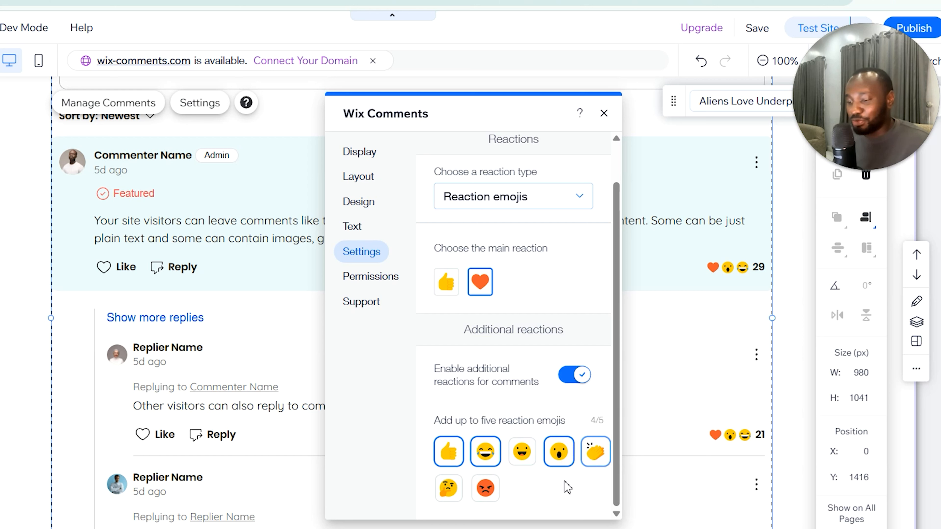
left_click(448, 488)
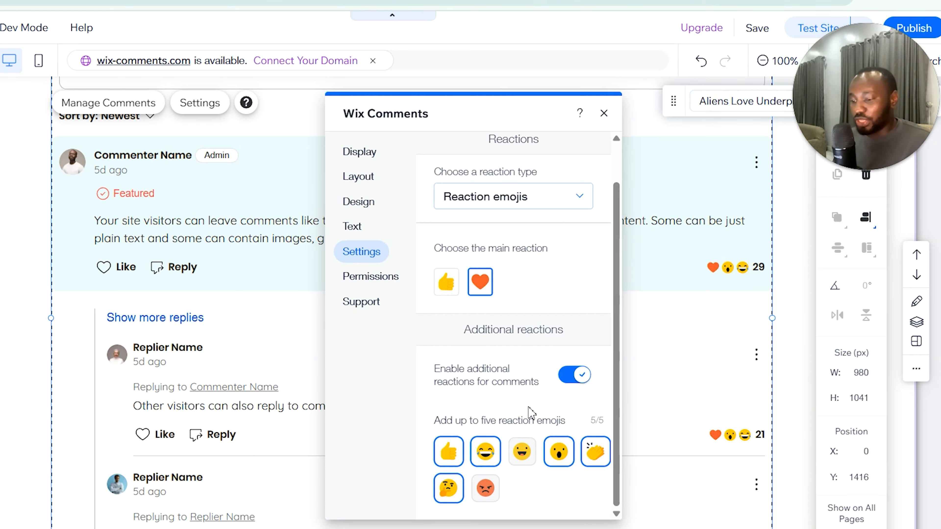
Label featured comments as Pinned in the featured comments settings
scroll(533, 456, "up", 3)
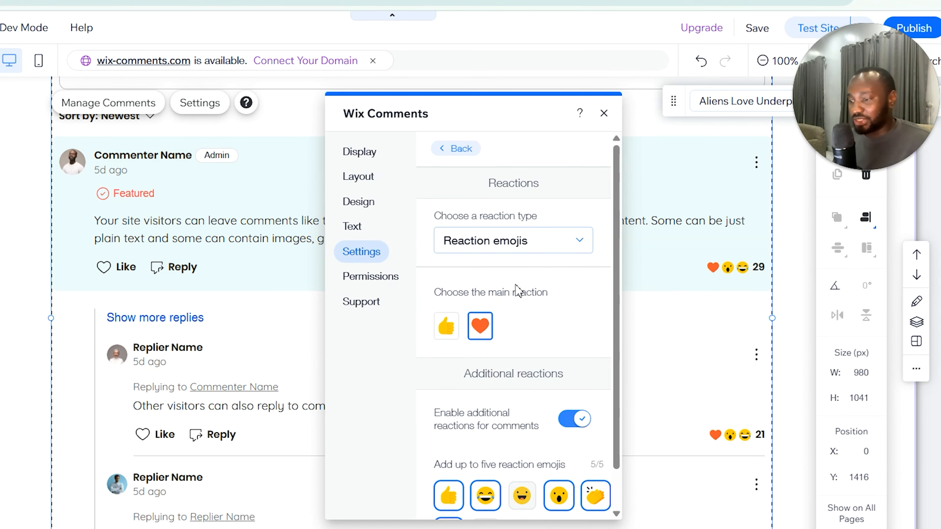
left_click(437, 147)
left_click(499, 208)
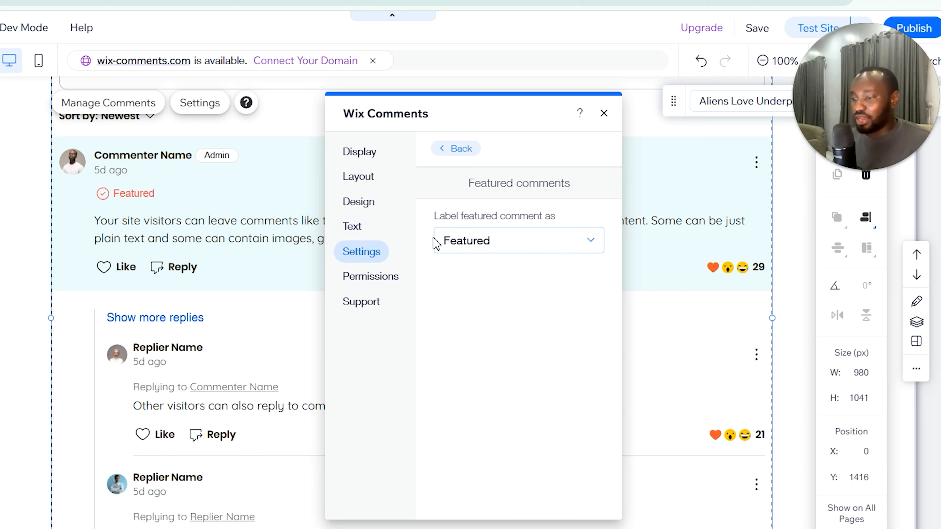
left_click(477, 251)
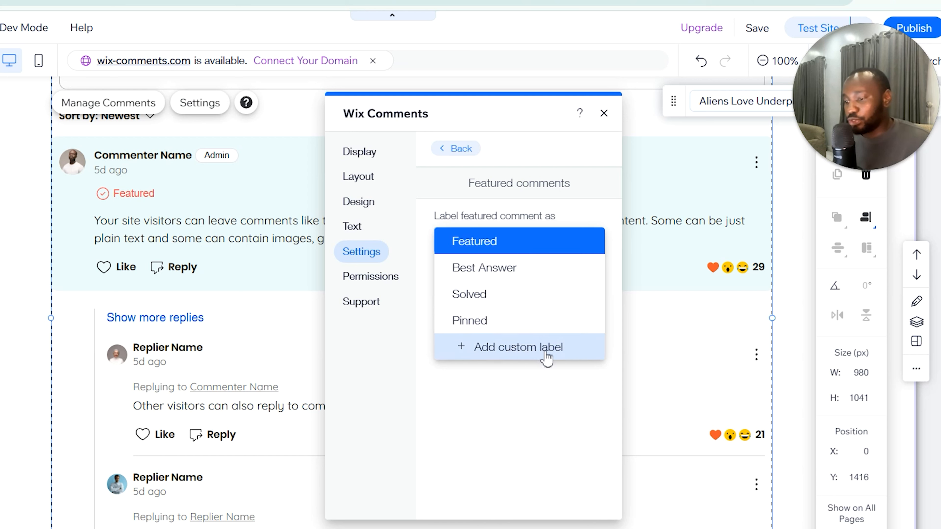
left_click(510, 326)
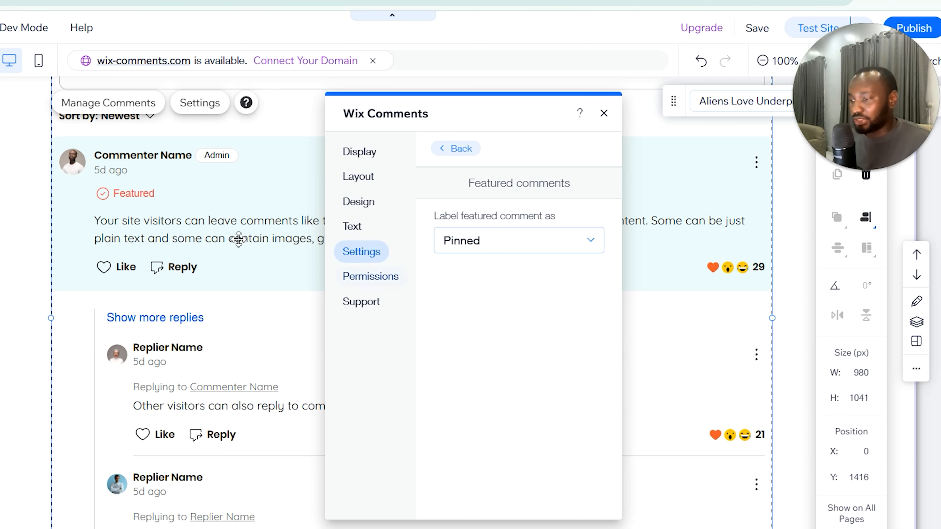
Try the custom label option for featured comments and return to the Pinned label
left_click(493, 243)
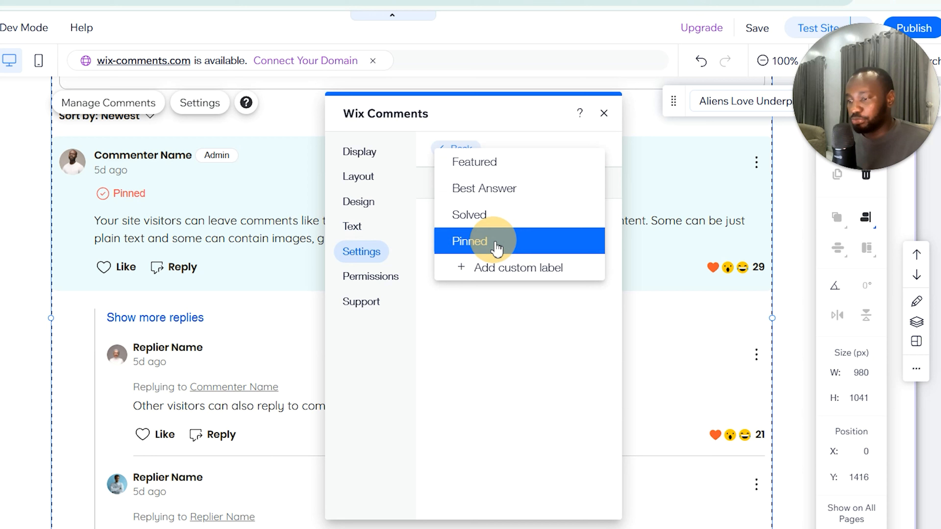
left_click(505, 279)
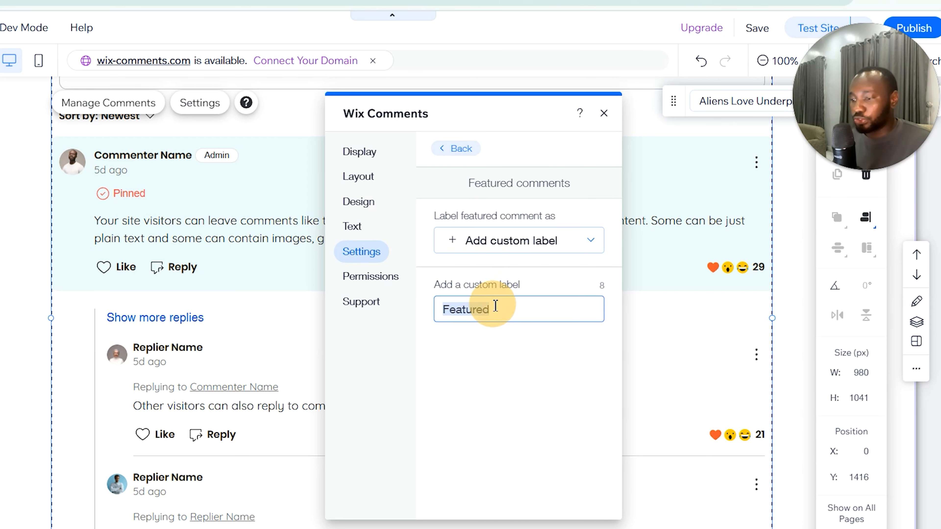
left_click(510, 242)
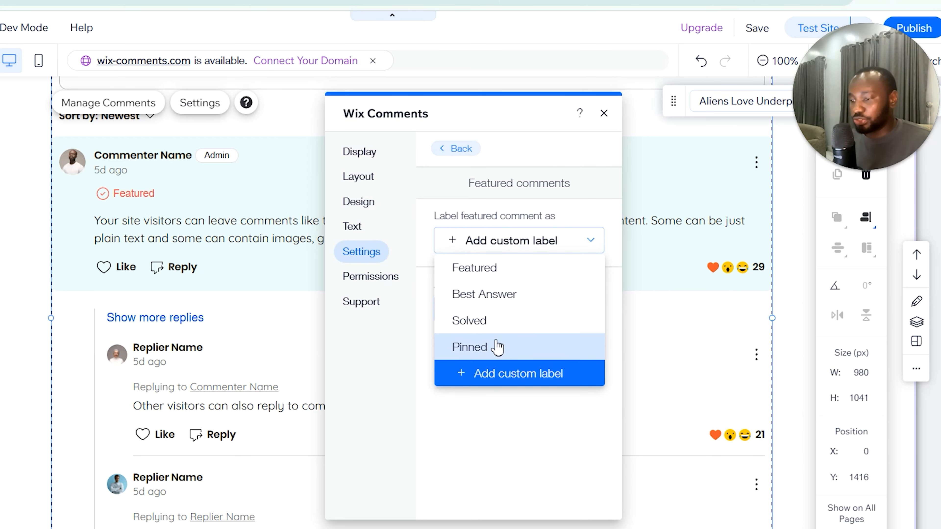
left_click(493, 346)
Enable comment star ratings in the ratings settings and make ratings required
left_click(455, 148)
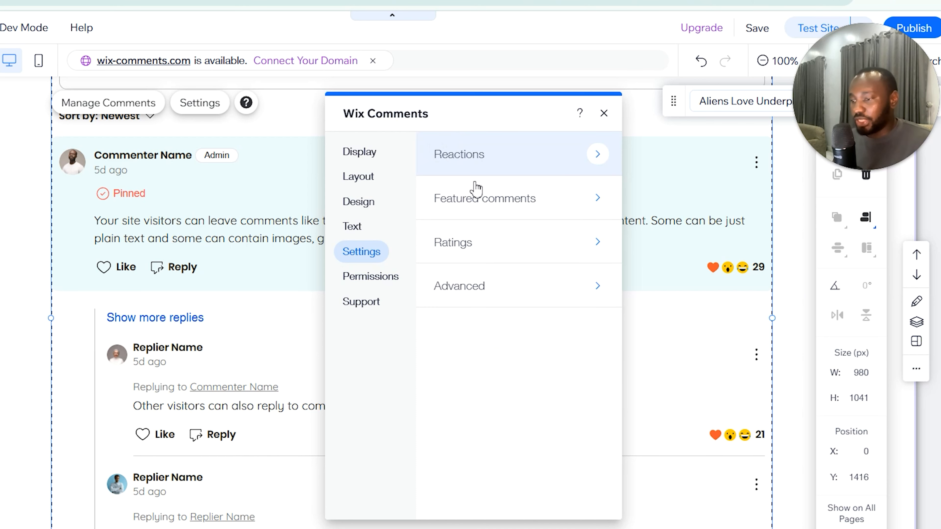
left_click(491, 246)
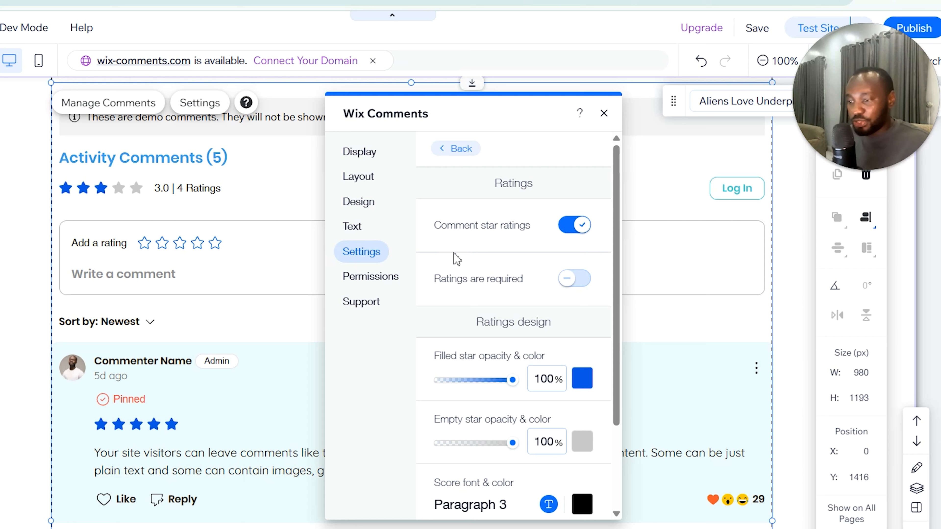
scroll(457, 259, "down", 2)
scroll(457, 258, "up", 2)
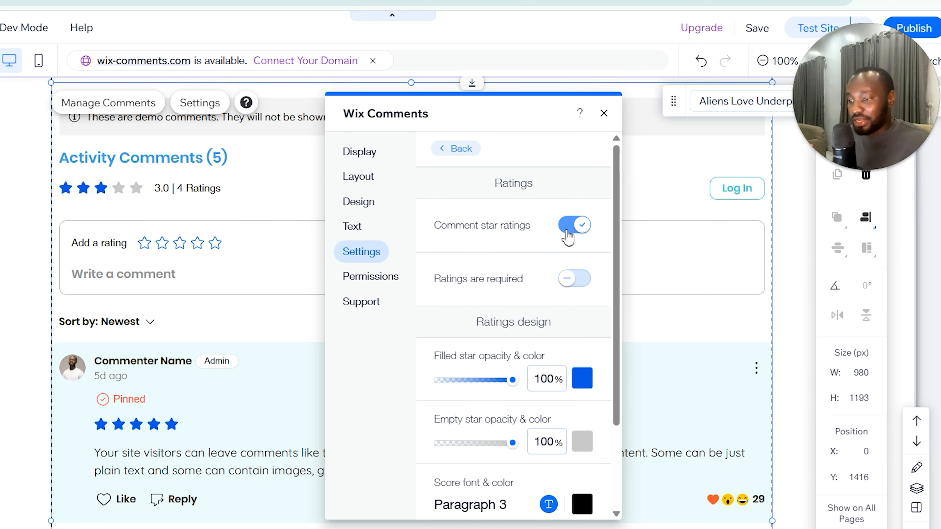
scroll(524, 255, "down", 2)
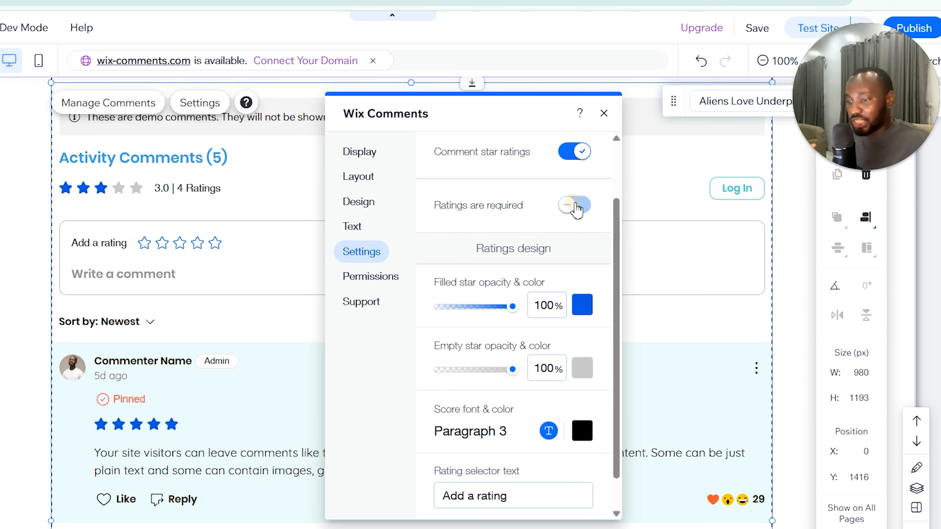
left_click(577, 209)
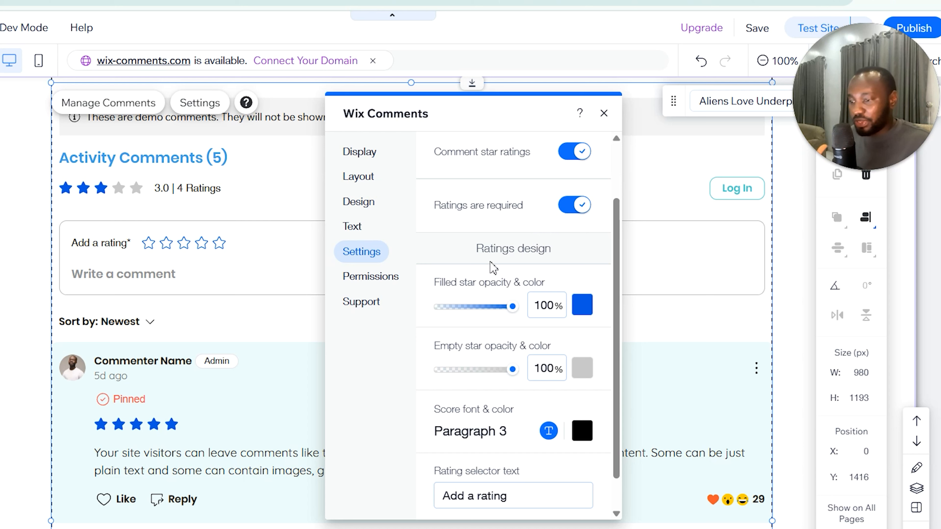
Change the filled star color of the ratings to the pinkish red from the saved colors, after trying lime green
left_click(584, 308)
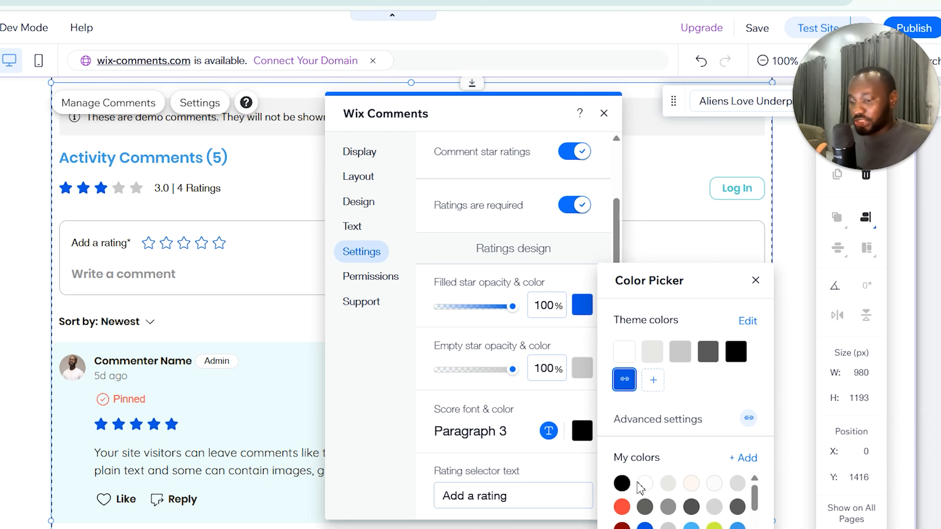
left_click(714, 528)
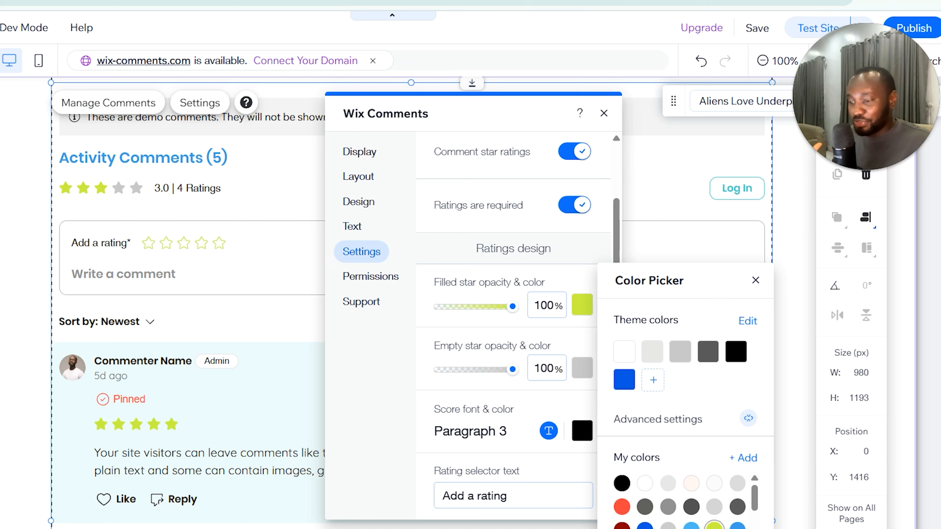
scroll(698, 524, "down", 2)
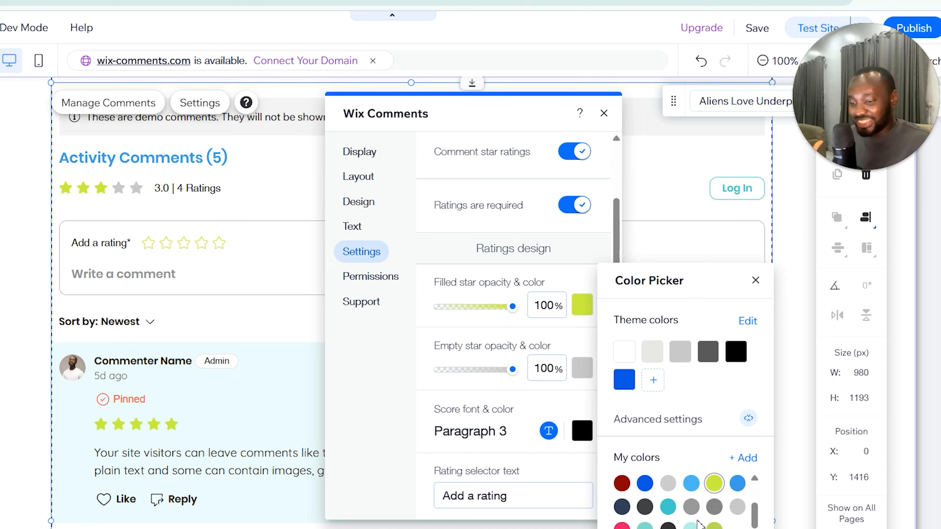
left_click(622, 527)
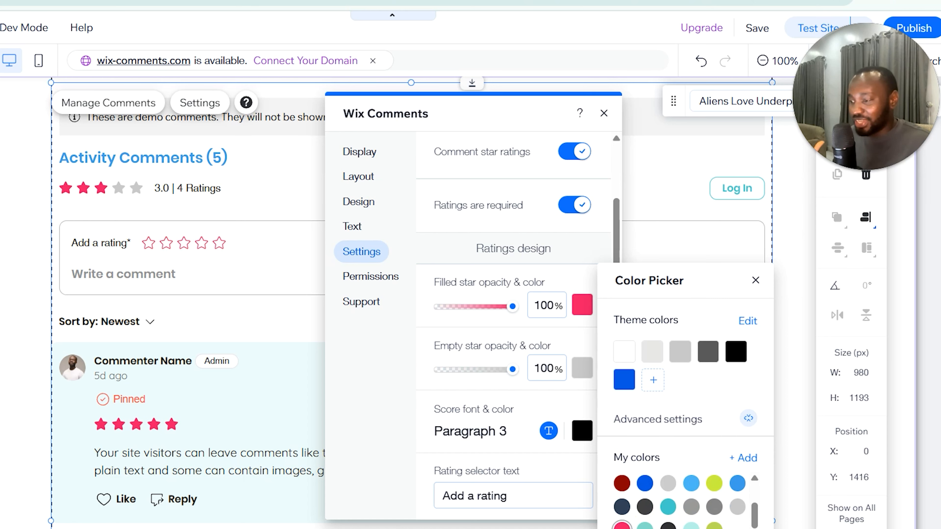
left_click(511, 310)
Set the rating score font to Poppins Semi Bold
scroll(453, 264, "down", 1)
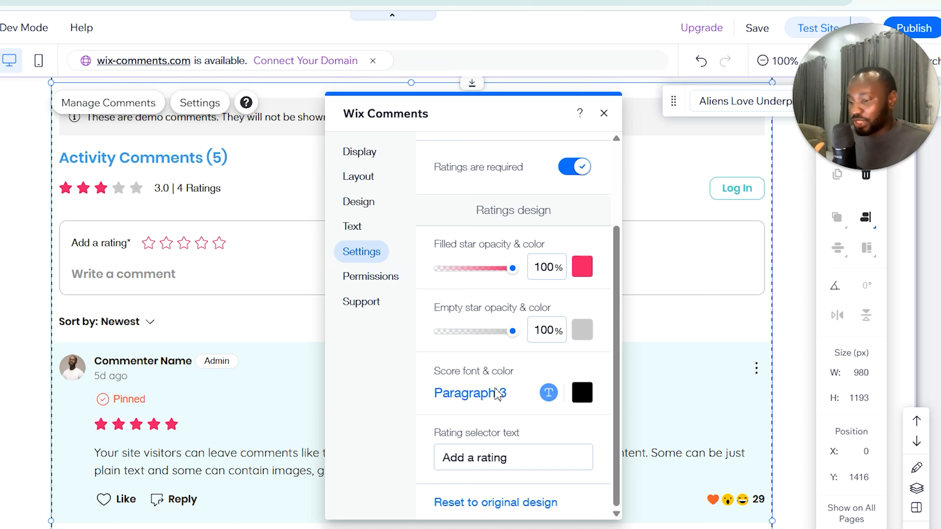
left_click(497, 393)
left_click(631, 499)
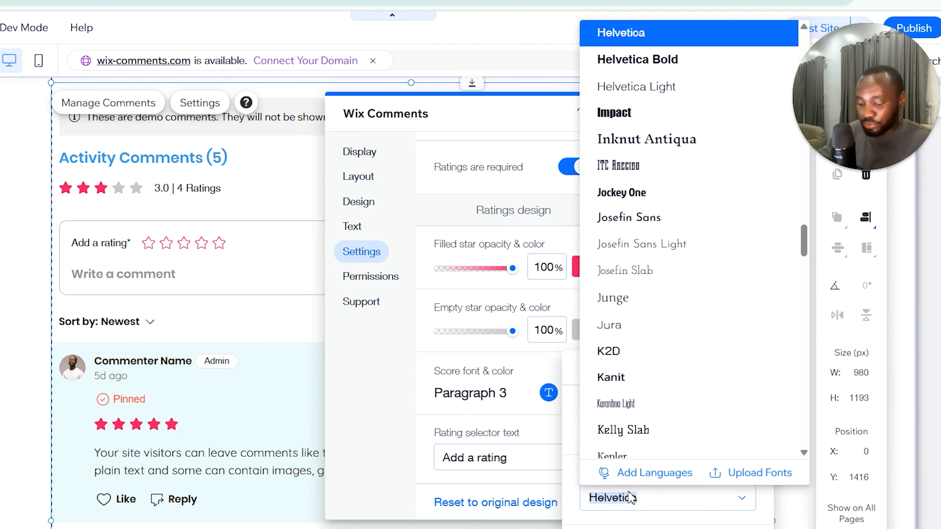
scroll(655, 384, "down", 10)
left_click(672, 92)
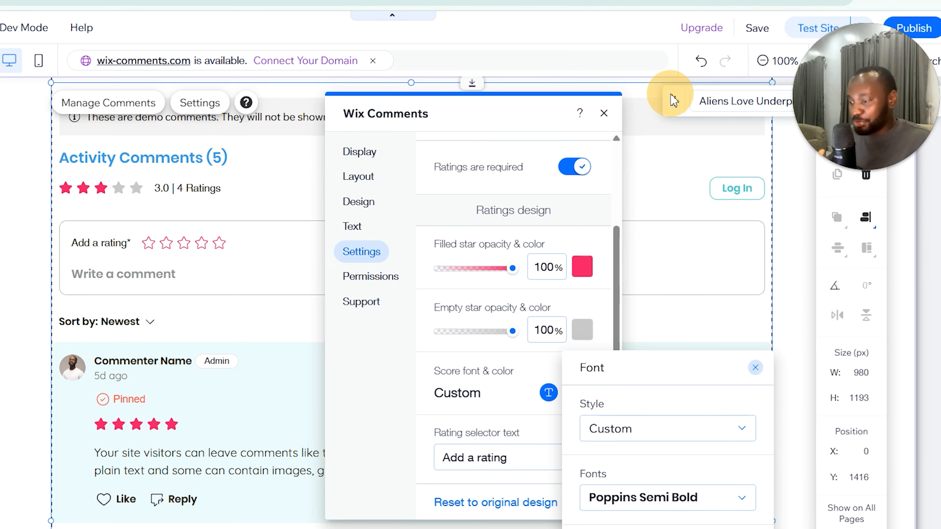
left_click(495, 461)
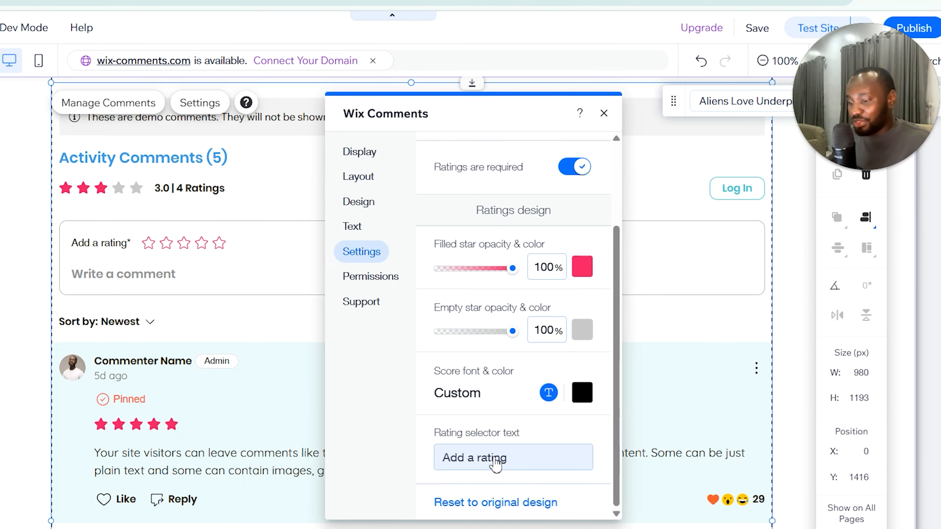
Turn off comment star ratings and return to the list of settings
left_click(495, 462)
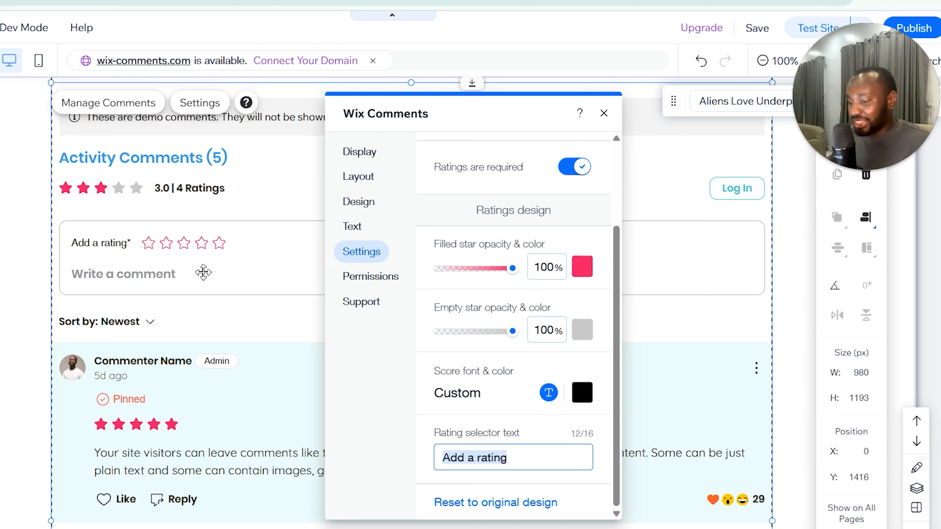
scroll(518, 411, "up", 3)
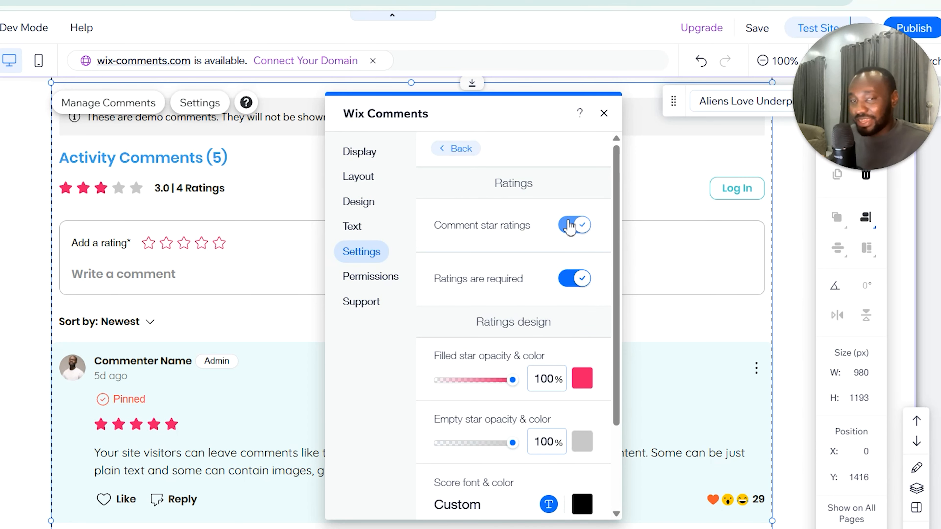
left_click(570, 225)
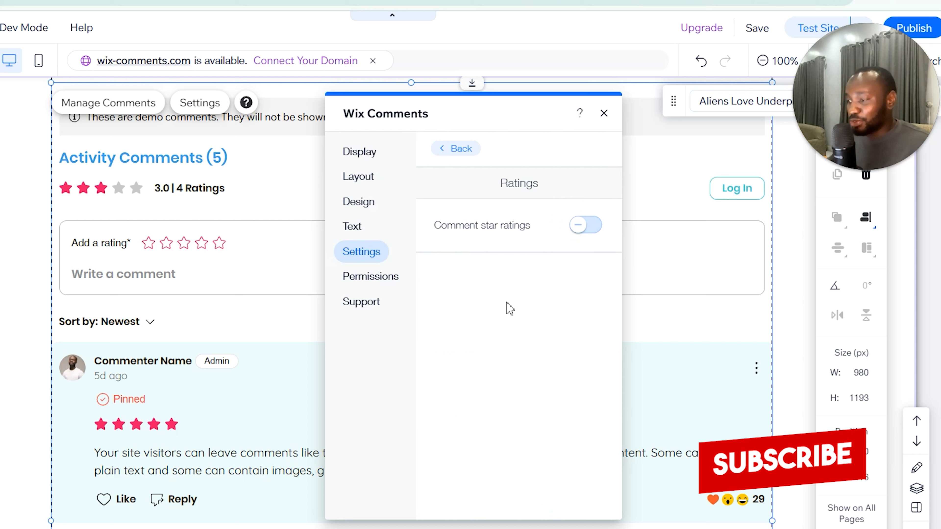
left_click(458, 149)
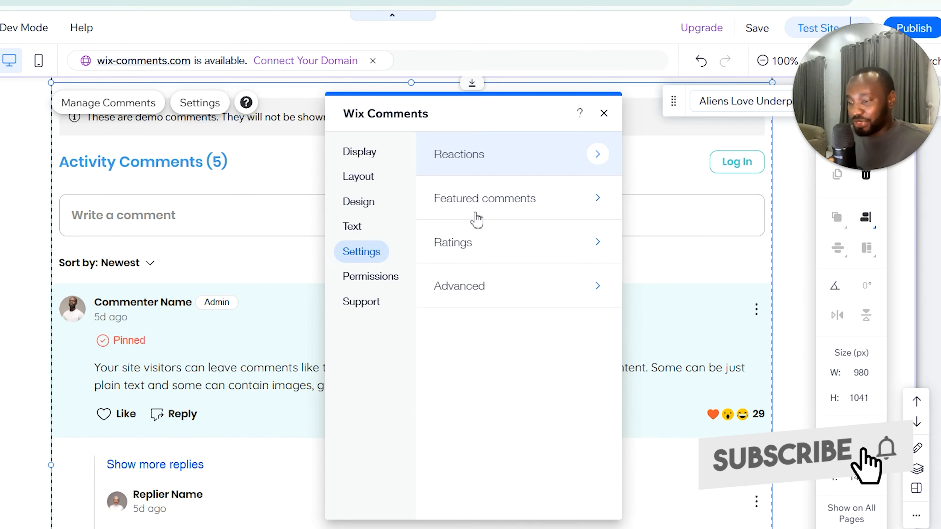
Review the widget name option in the advanced settings
left_click(488, 327)
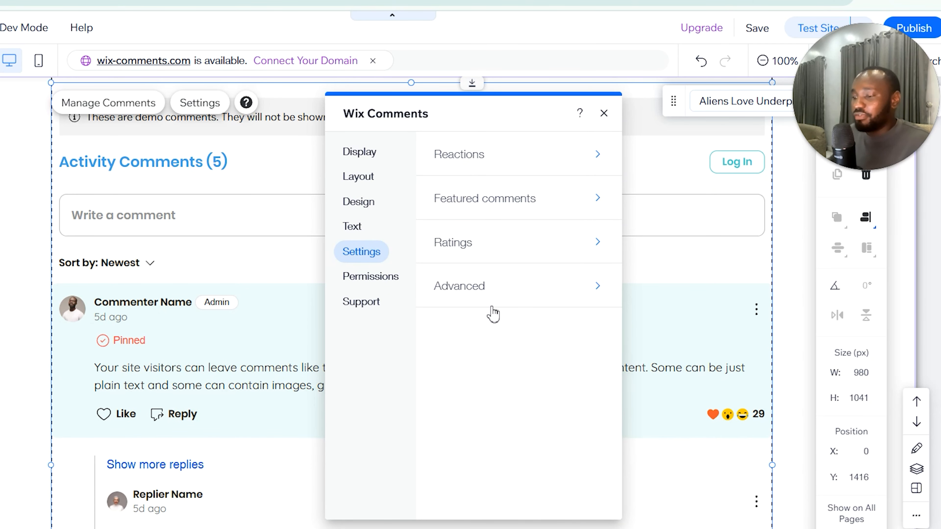
left_click(501, 291)
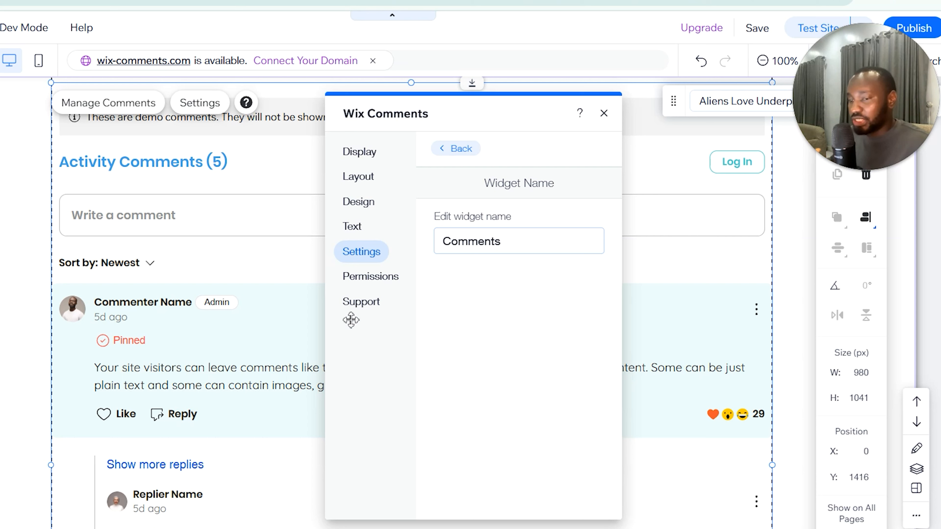
left_click(537, 301)
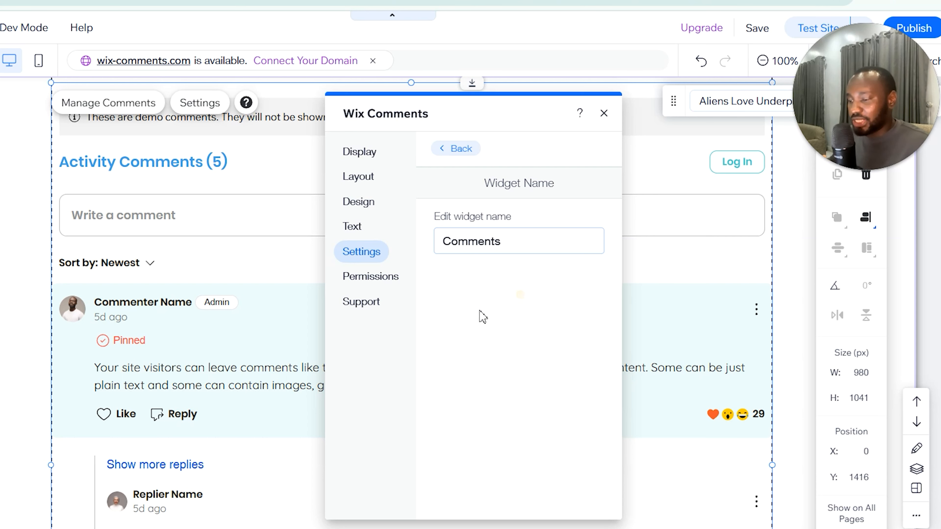
left_click(517, 287)
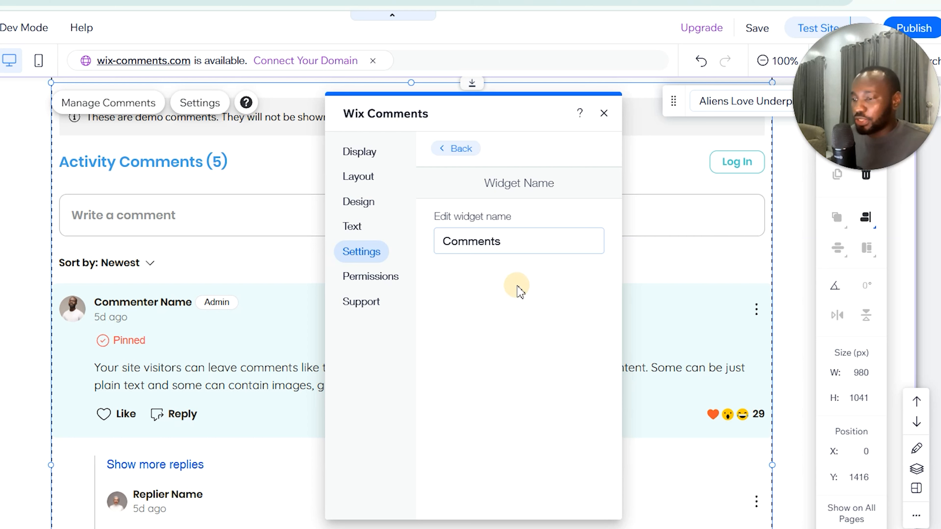
left_click(459, 155)
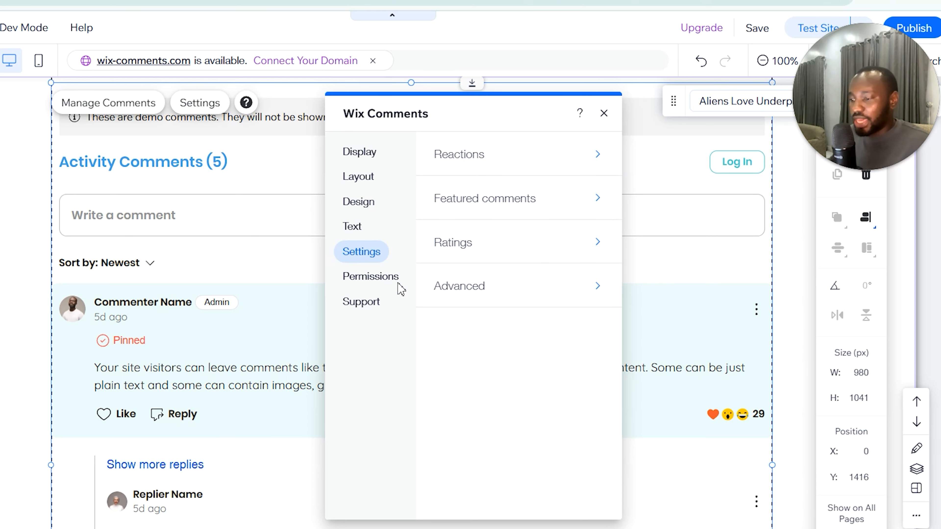
Review the permissions for posting comments and replies and the guest commenting requirements
left_click(361, 283)
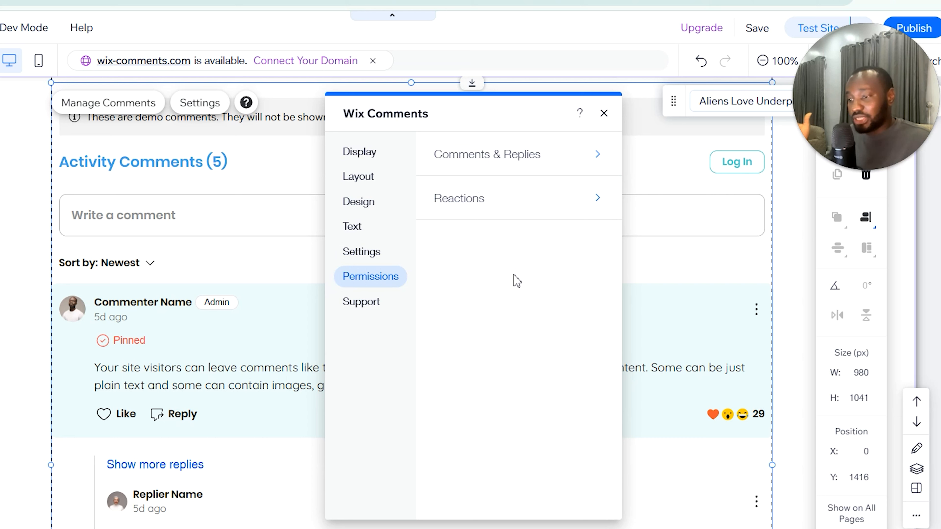
left_click(523, 170)
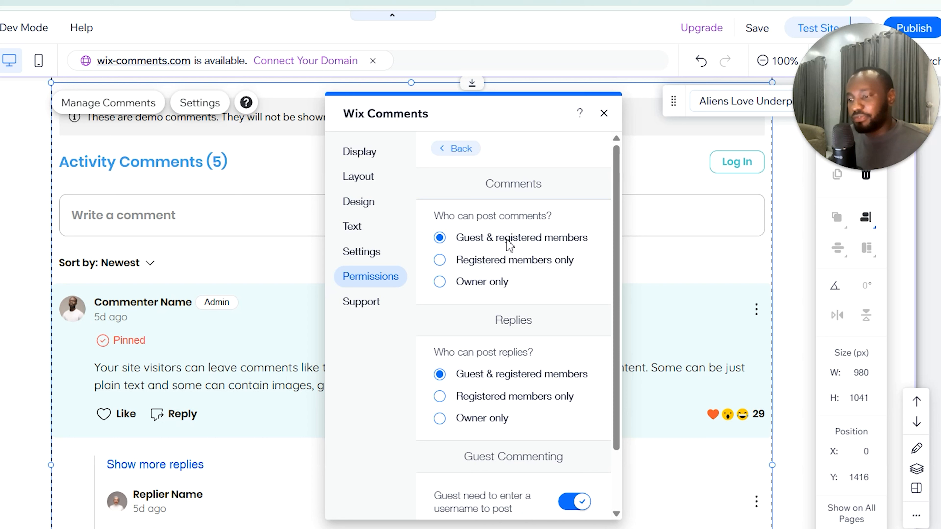
scroll(533, 285, "down", 2)
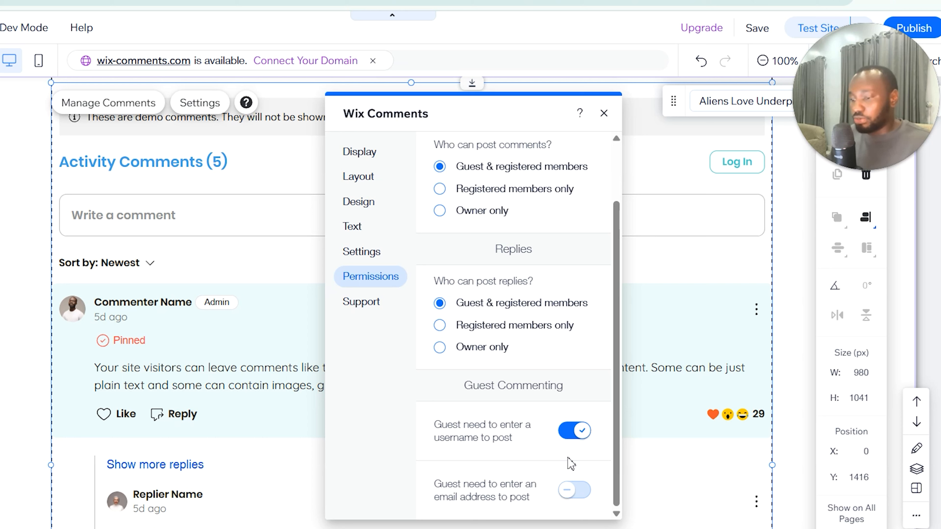
scroll(569, 463, "up", 2)
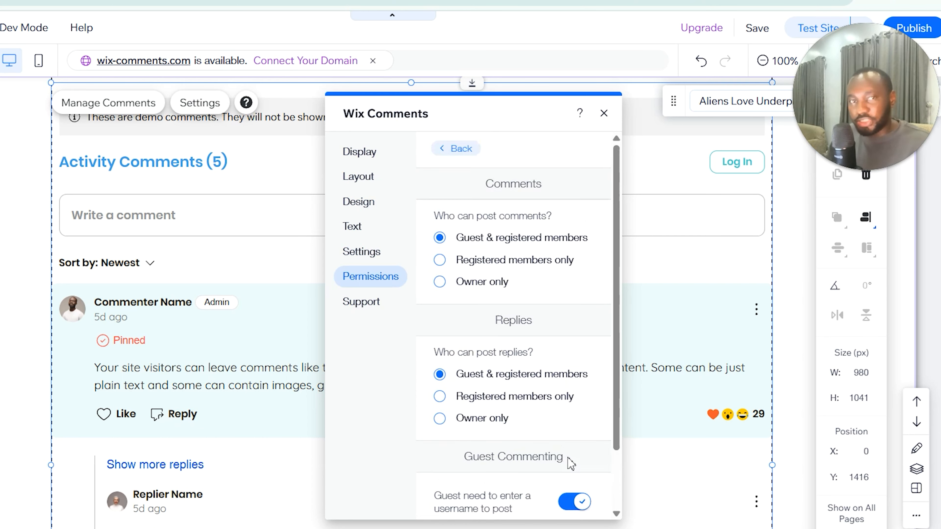
Review the permission options for who can leave reactions
left_click(450, 147)
left_click(510, 209)
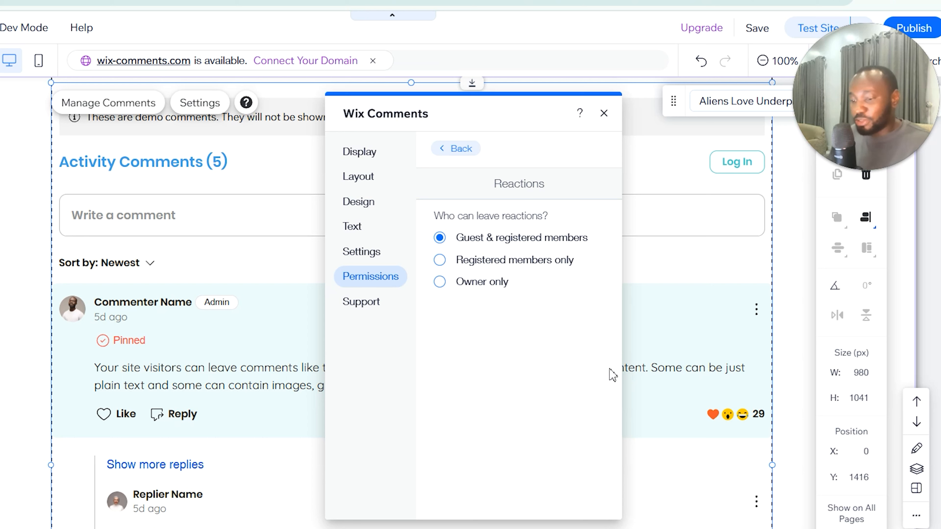
left_click(480, 339)
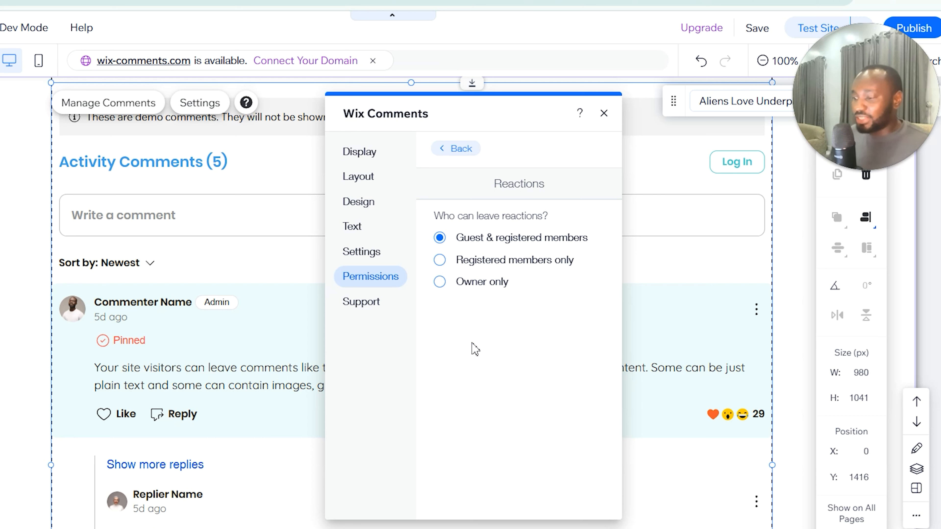
Leave the reactions permissions, review the support options, and close the Wix Comments settings
left_click(456, 149)
left_click(454, 326)
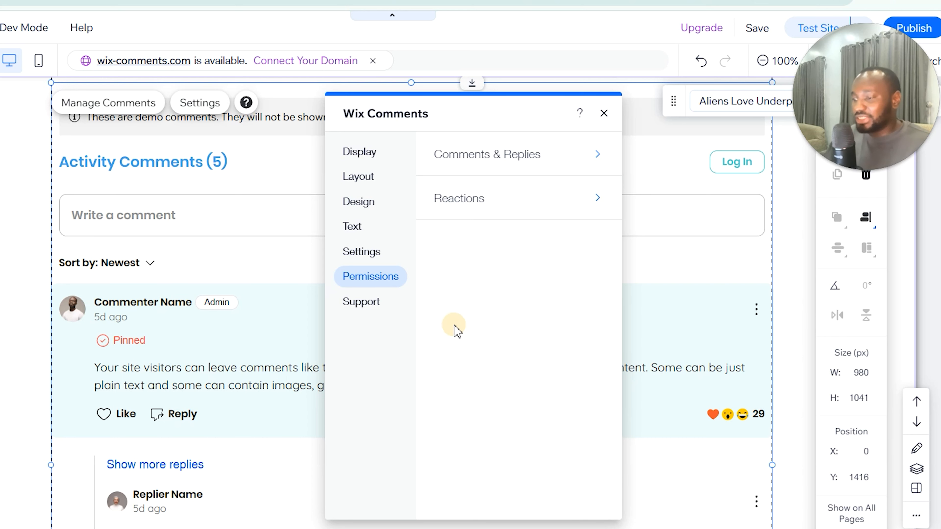
left_click(374, 307)
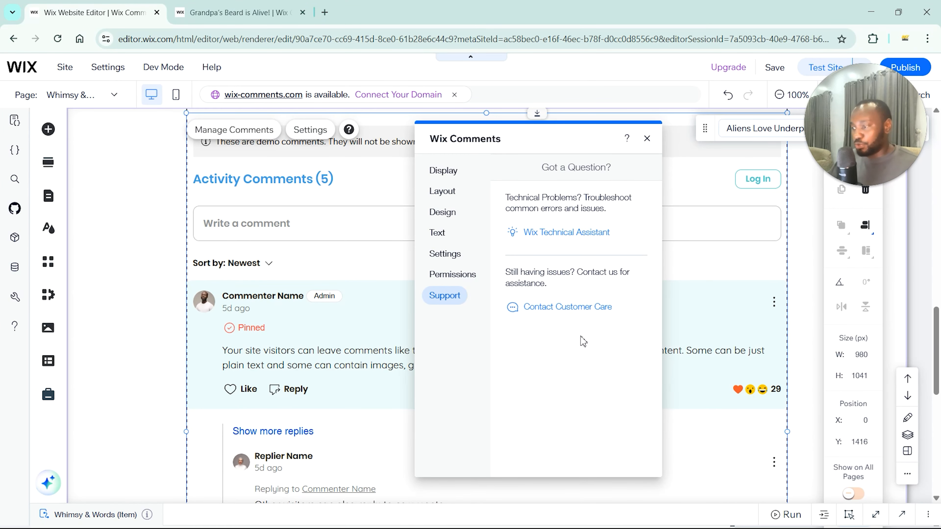
left_click(647, 138)
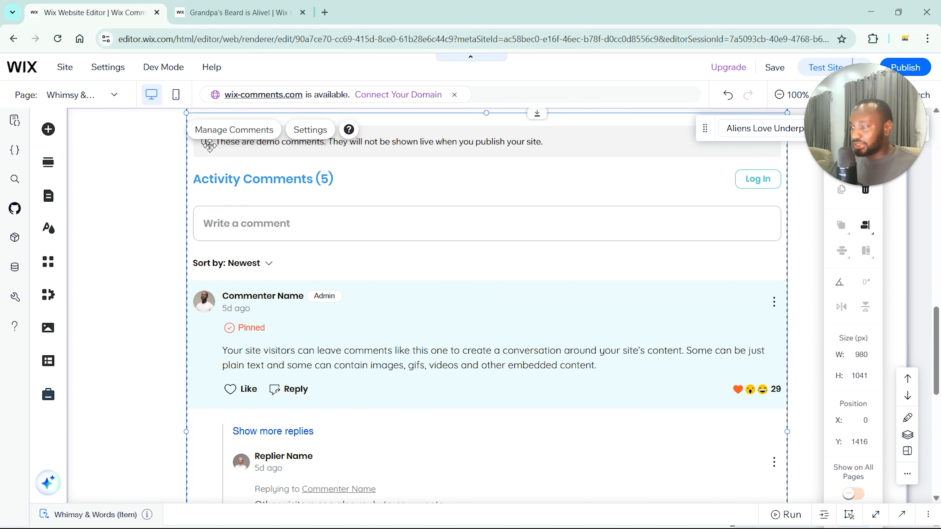
Open the comments management dashboard and examine its filters by location and by commenter
left_click(230, 139)
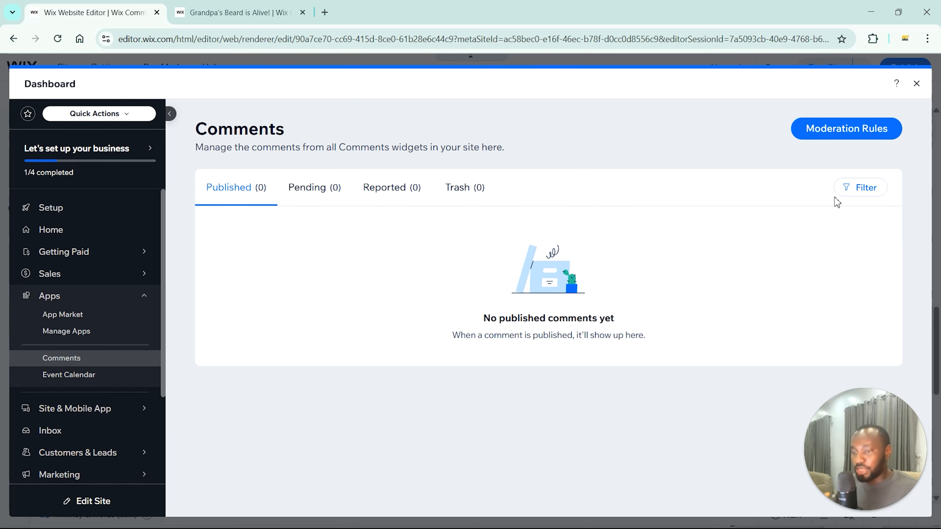
left_click(859, 188)
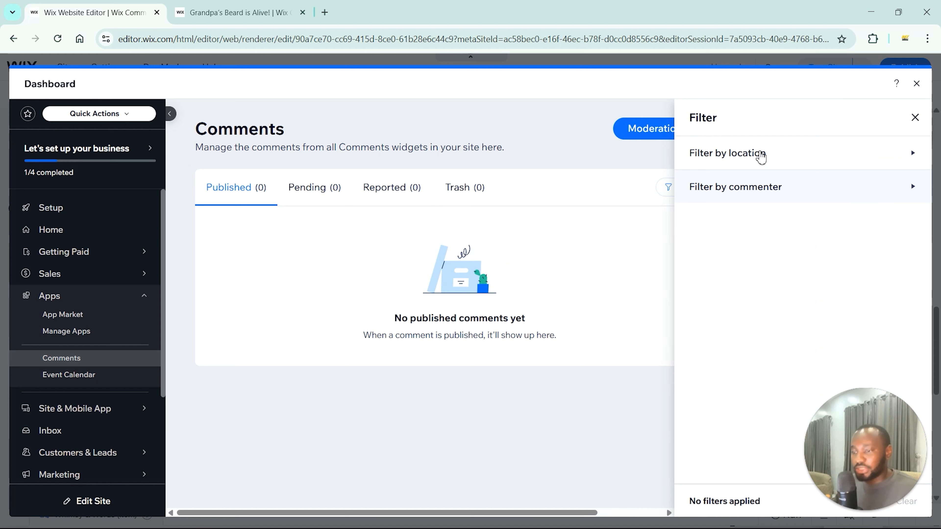
left_click(756, 162)
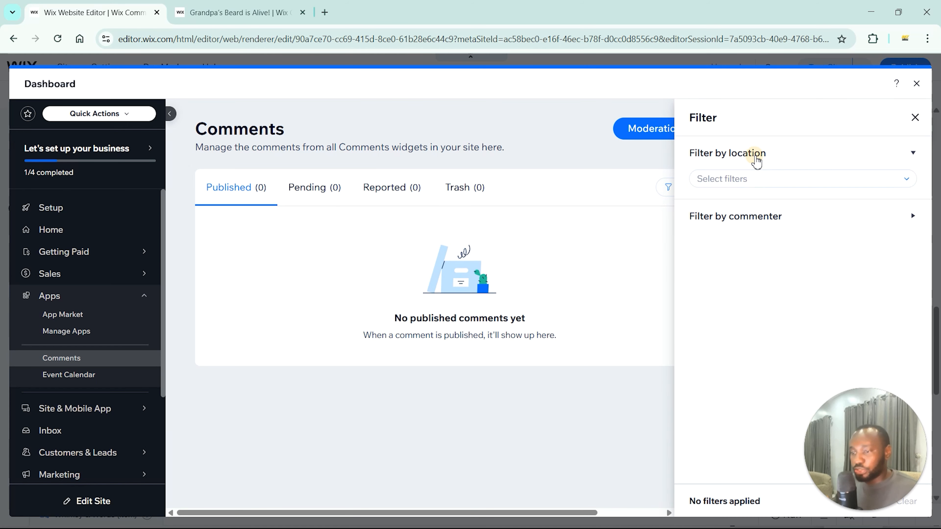
left_click(757, 181)
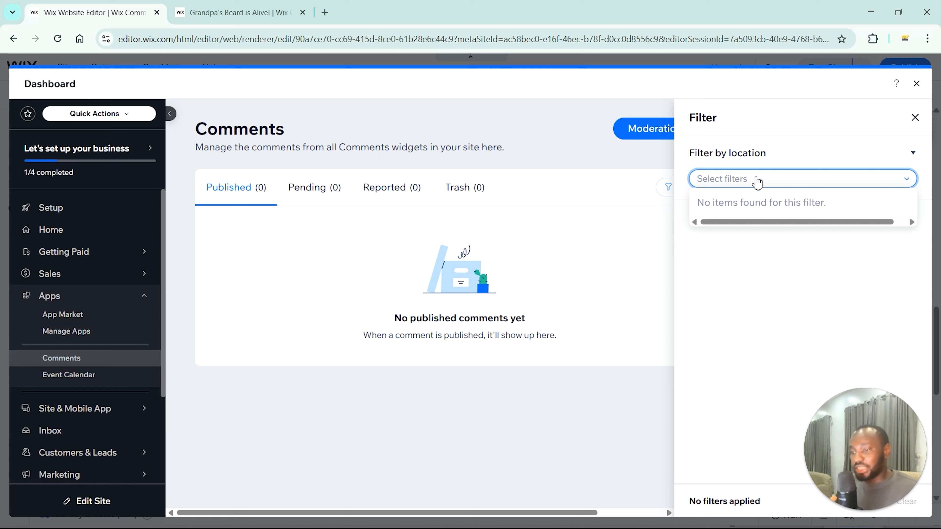
left_click(756, 180)
left_click(752, 154)
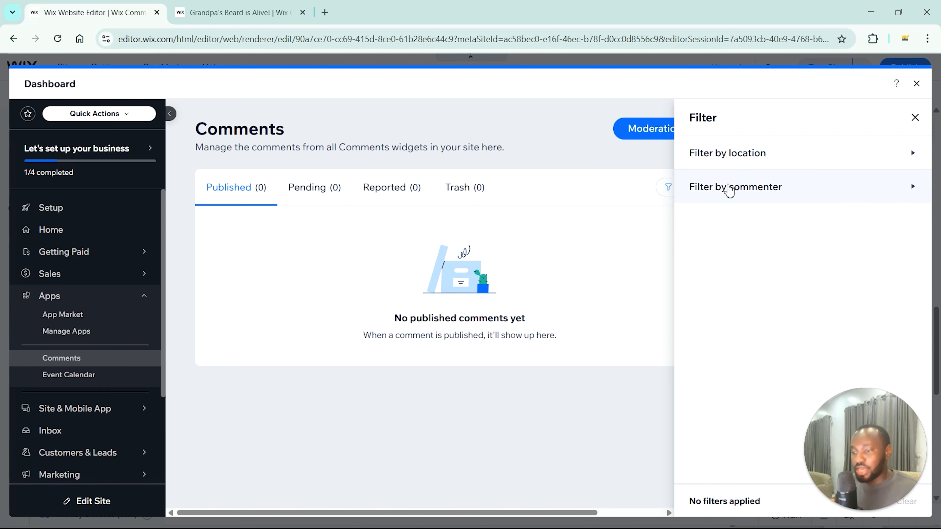
left_click(730, 188)
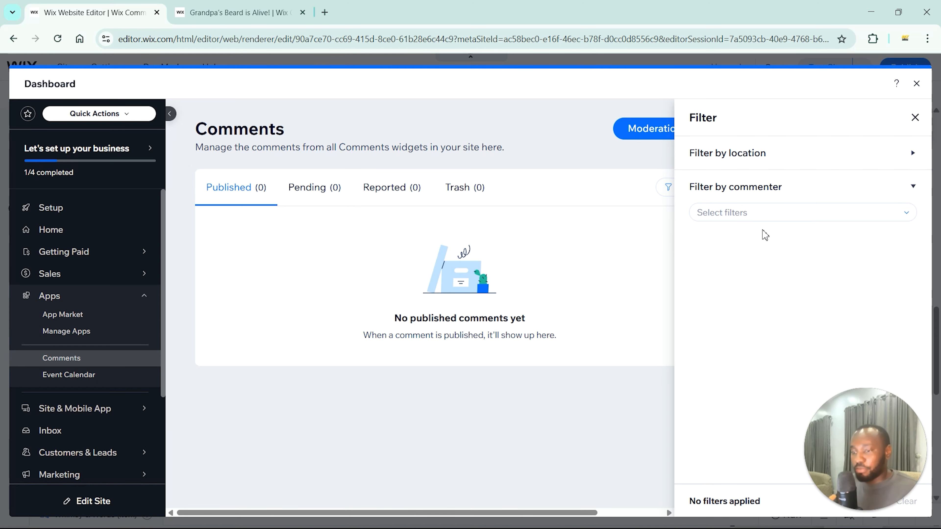
left_click(793, 187)
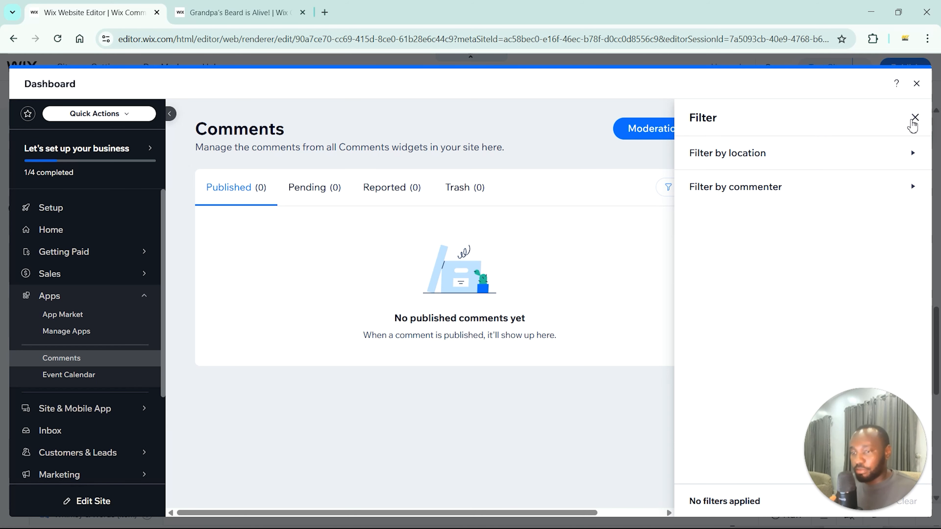
left_click(914, 118)
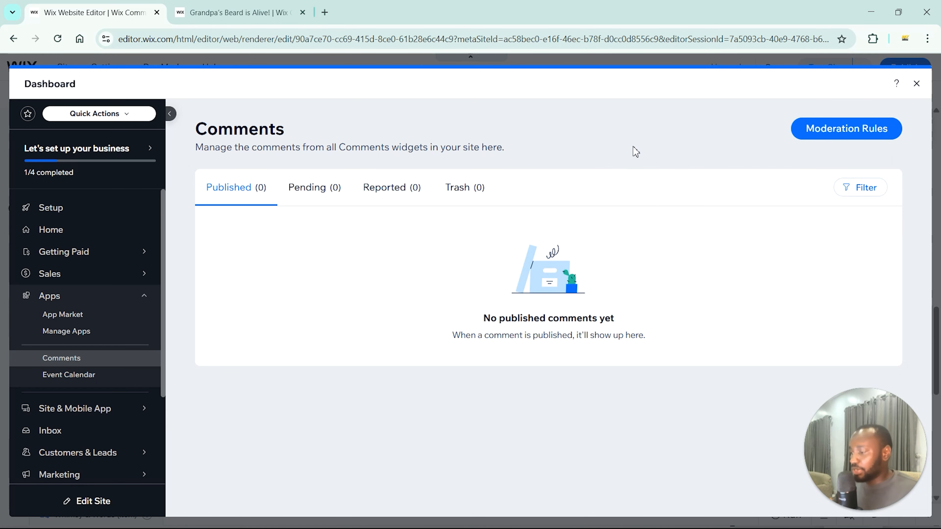
Add a comment moderation rule named Spam Moderation
left_click(865, 134)
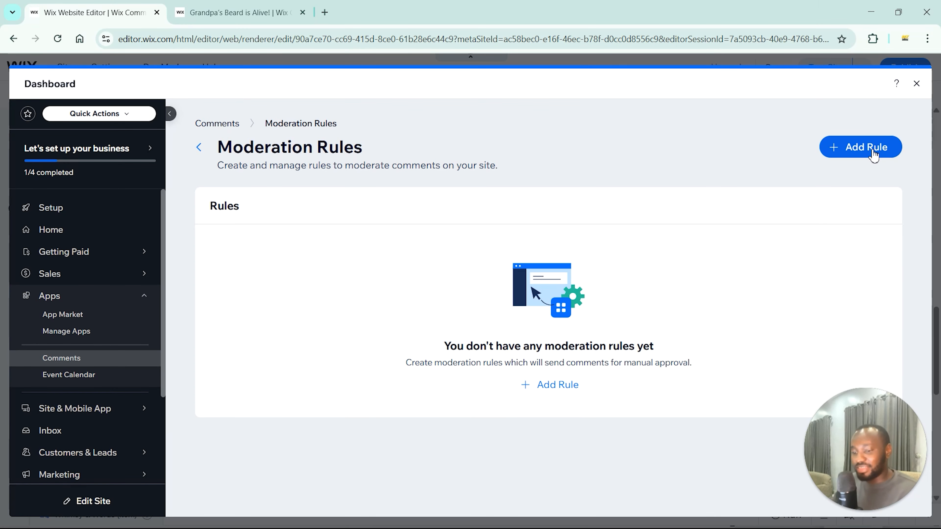
left_click(873, 155)
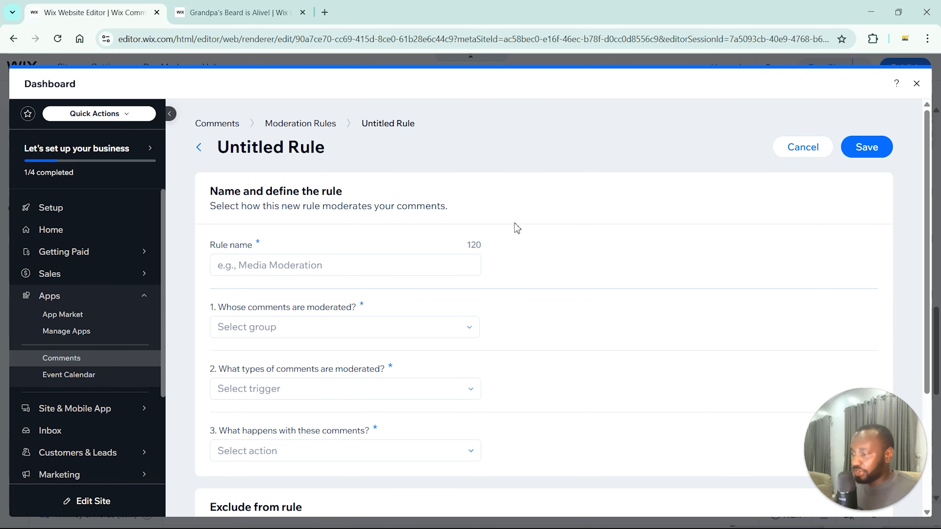
left_click(419, 261)
type("Spam")
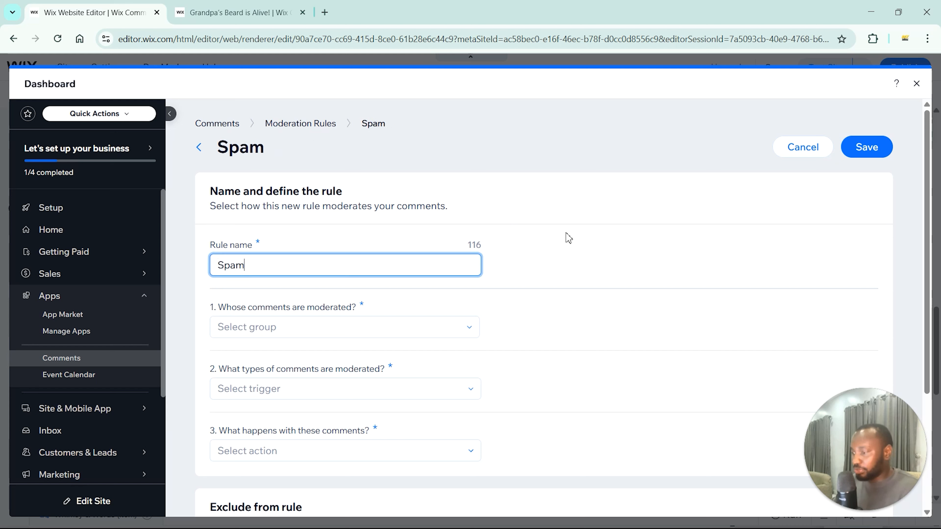
type(" Moderation")
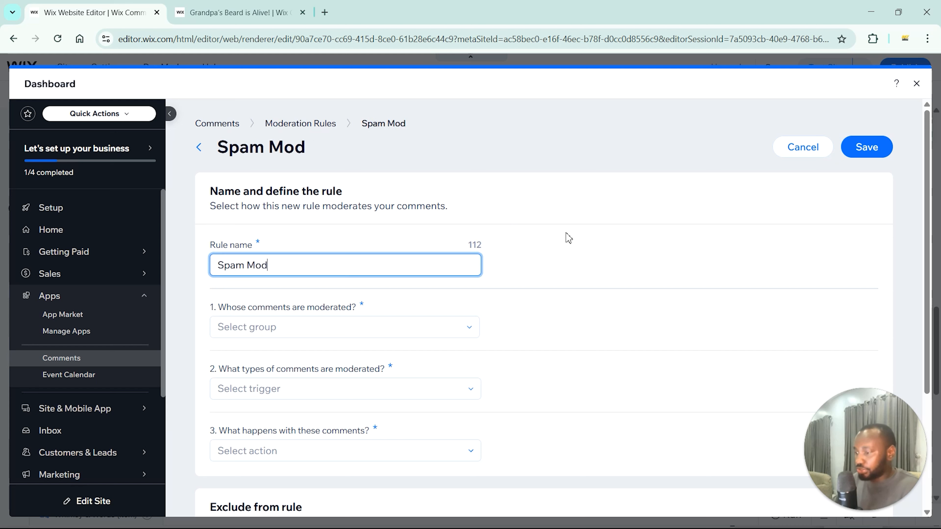
left_click(541, 254)
scroll(542, 258, "down", 2)
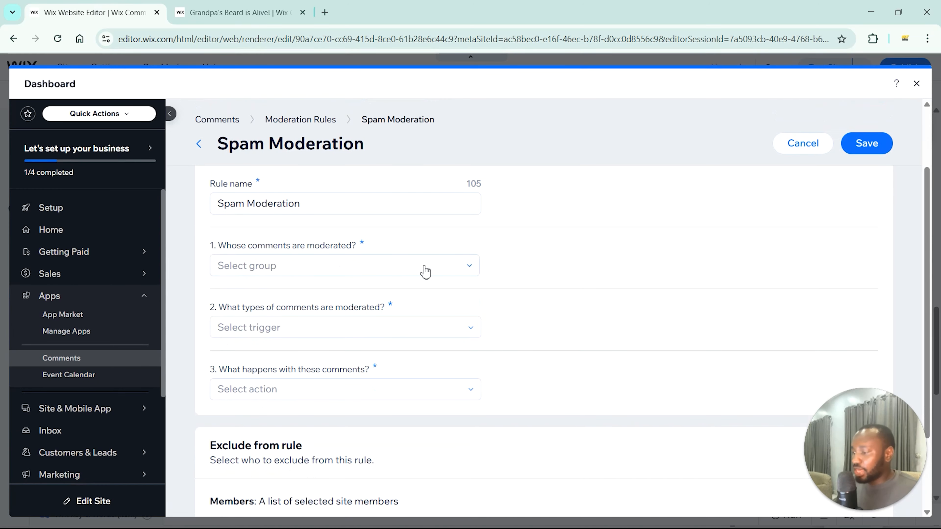
Set the Spam Moderation rule to moderate everyone's comments
left_click(331, 268)
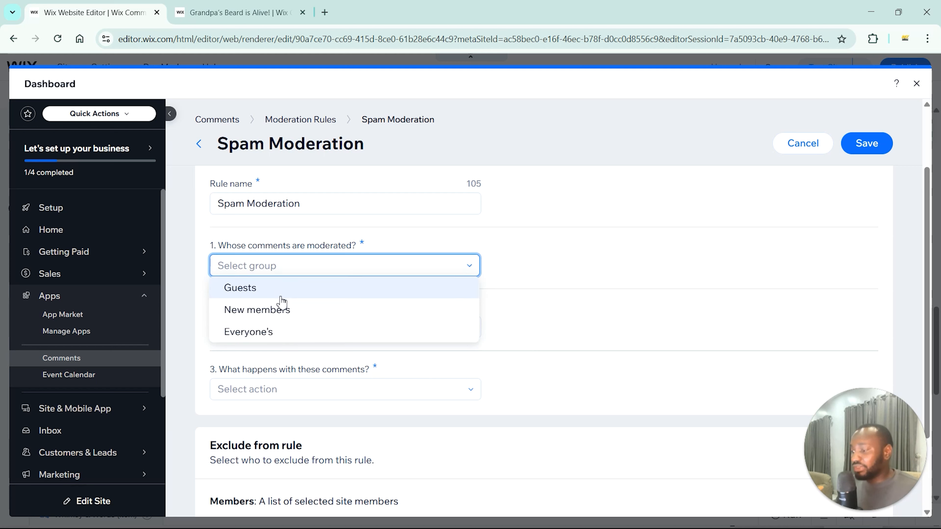
left_click(293, 330)
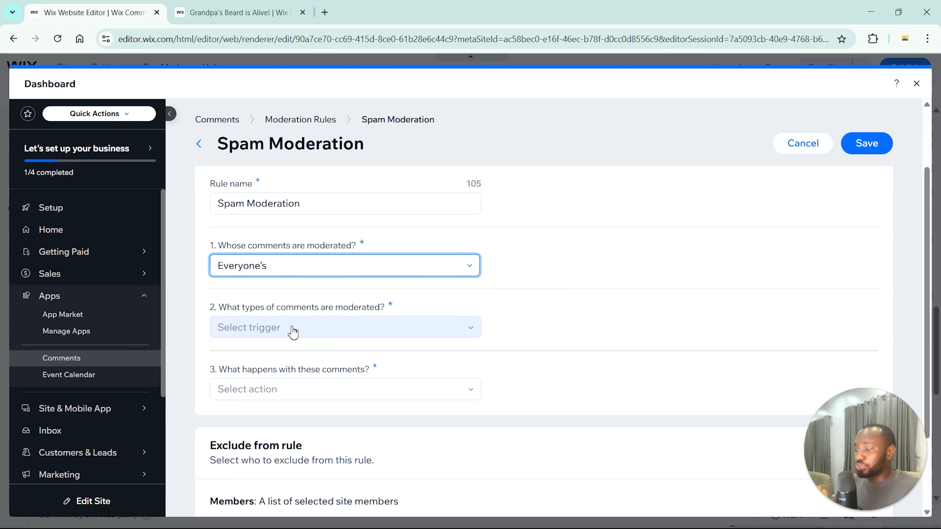
left_click(319, 300)
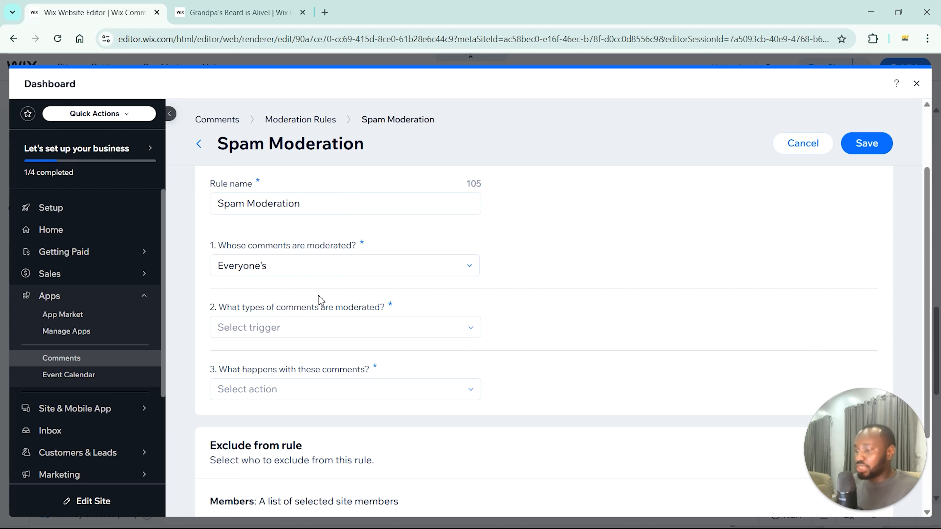
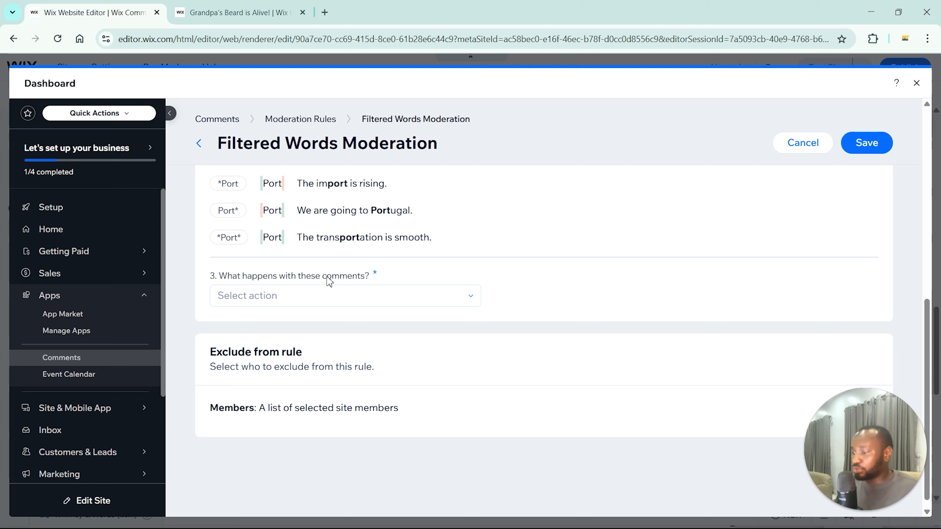
Set the Filtered Words Moderation rule's action to Reject from publishing and save the rule
left_click(384, 294)
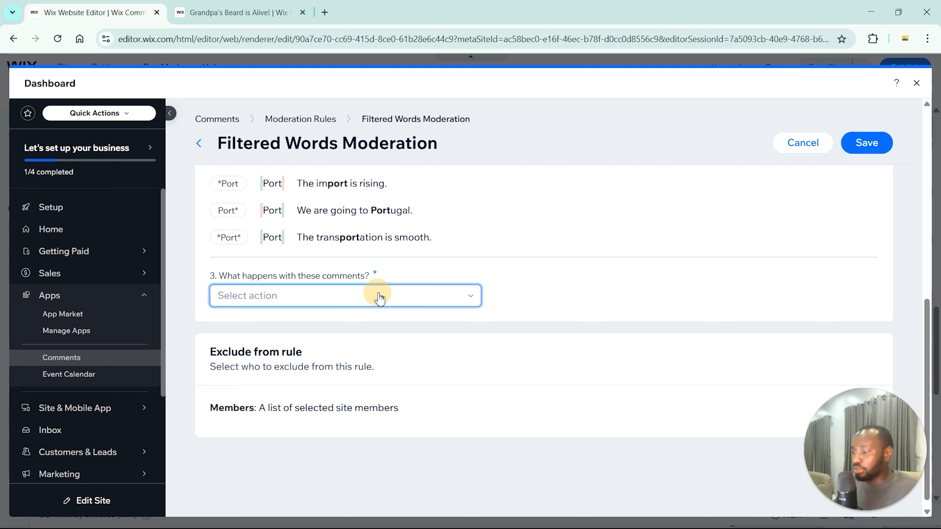
left_click(341, 341)
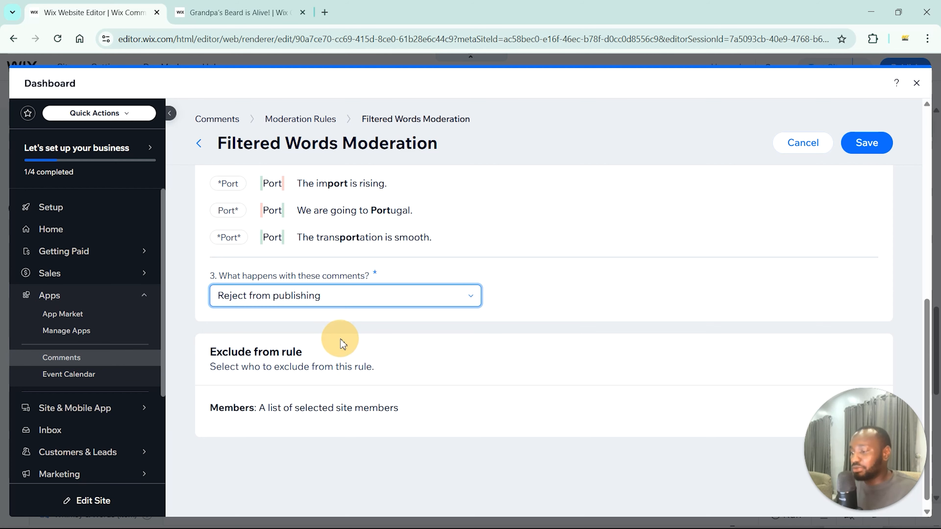
left_click(547, 315)
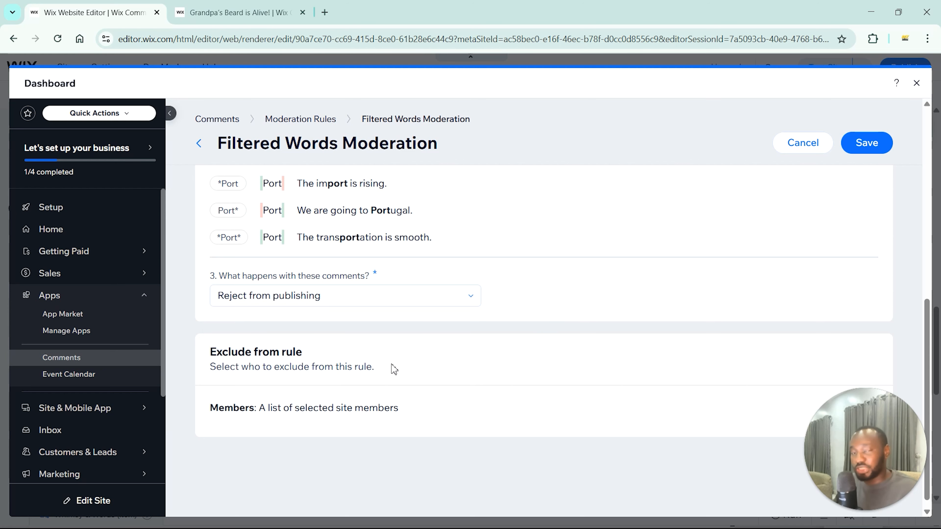
left_click(859, 152)
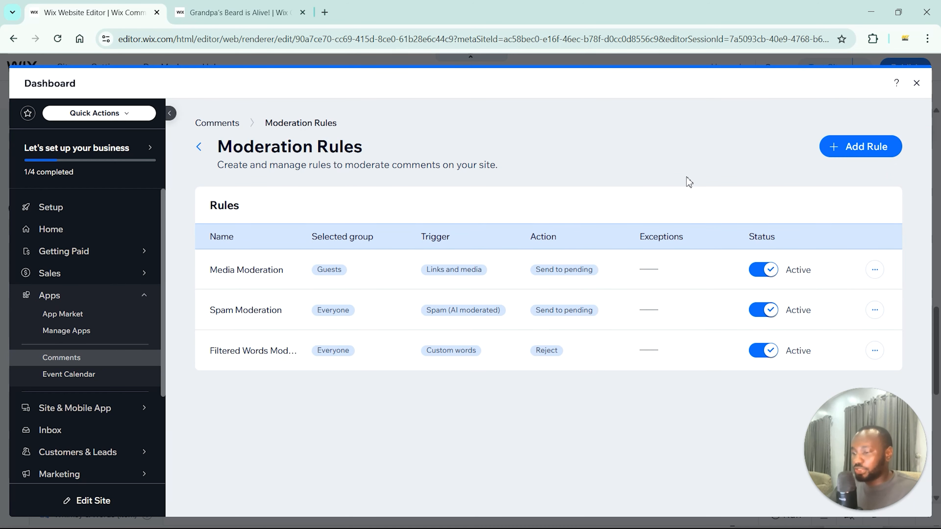
Return from the dashboard to the editor, then publish and save the site
left_click(916, 83)
left_click(905, 74)
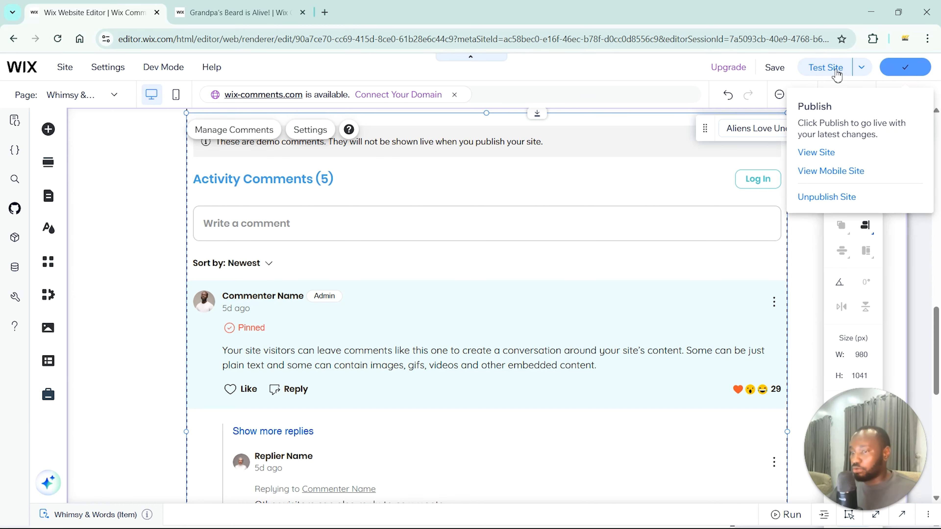
left_click(775, 69)
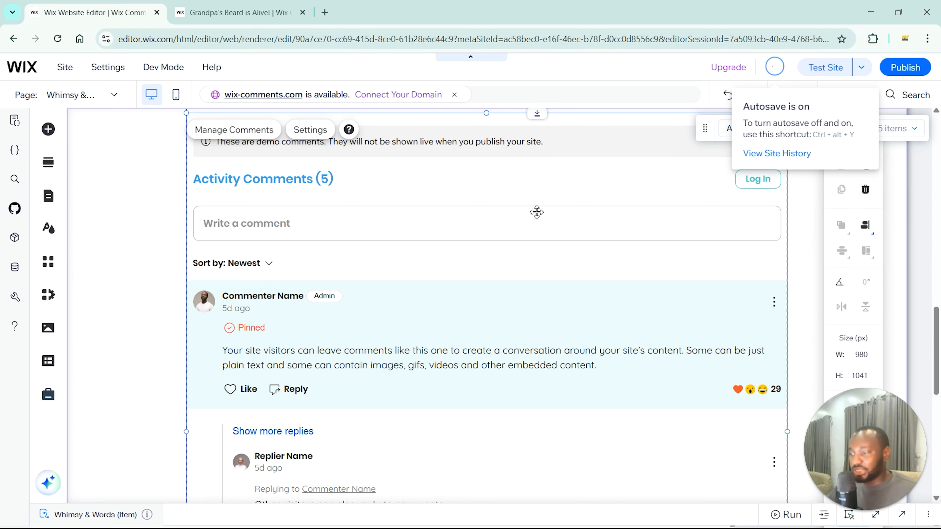
Switch to the live Grandpa's Beard is Alive! page and open the guest comment form under Activity Comments
left_click(219, 11)
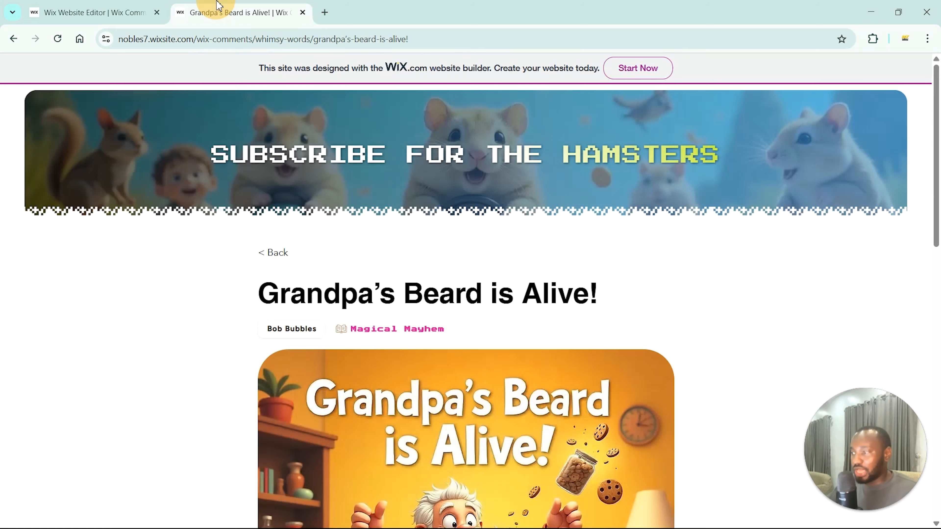
scroll(733, 288, "down", 15)
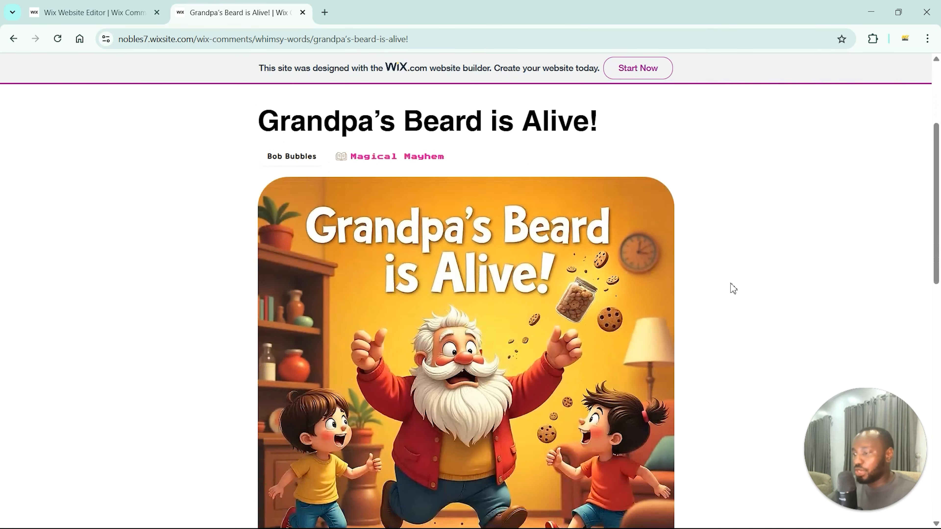
scroll(733, 289, "down", 8)
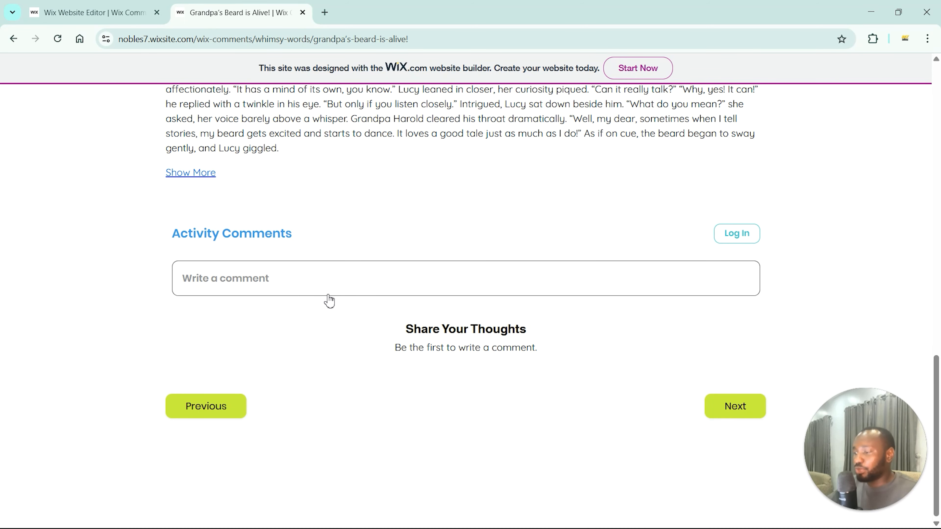
left_click(255, 291)
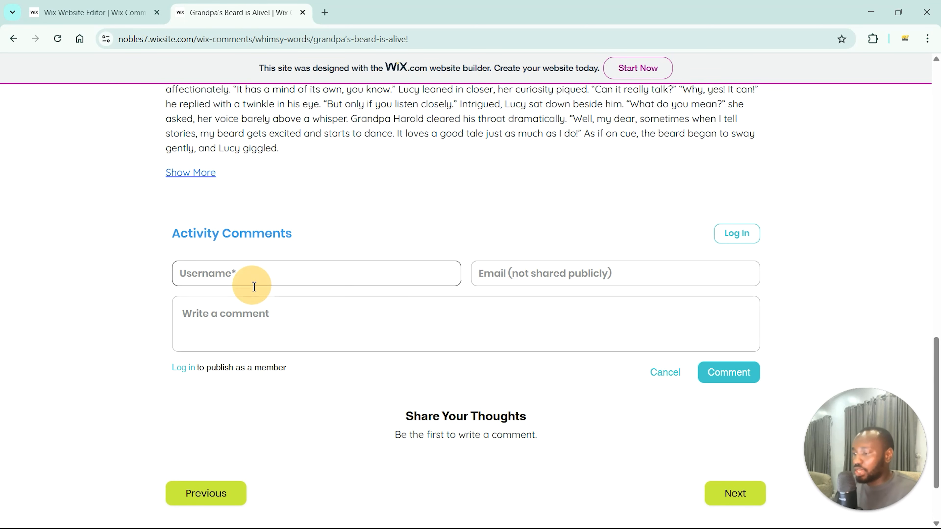
left_click(287, 276)
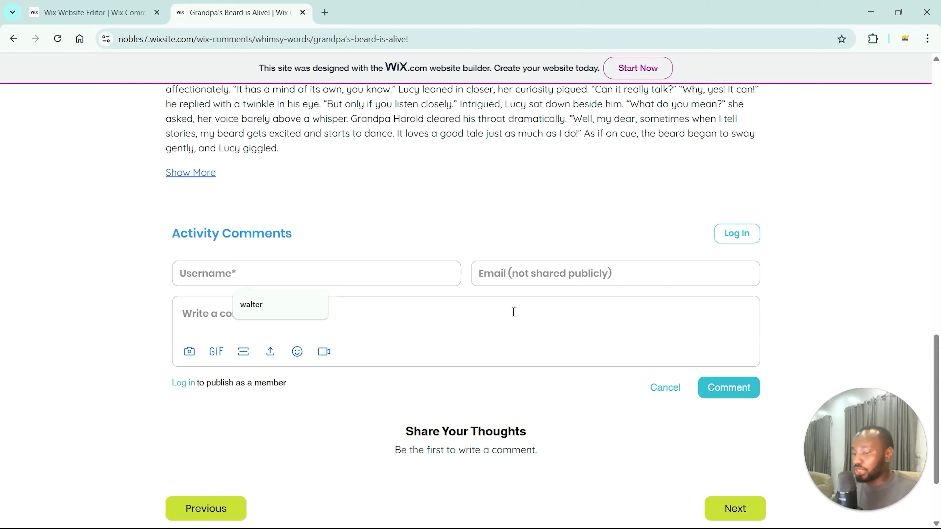
left_click(356, 330)
left_click(262, 280)
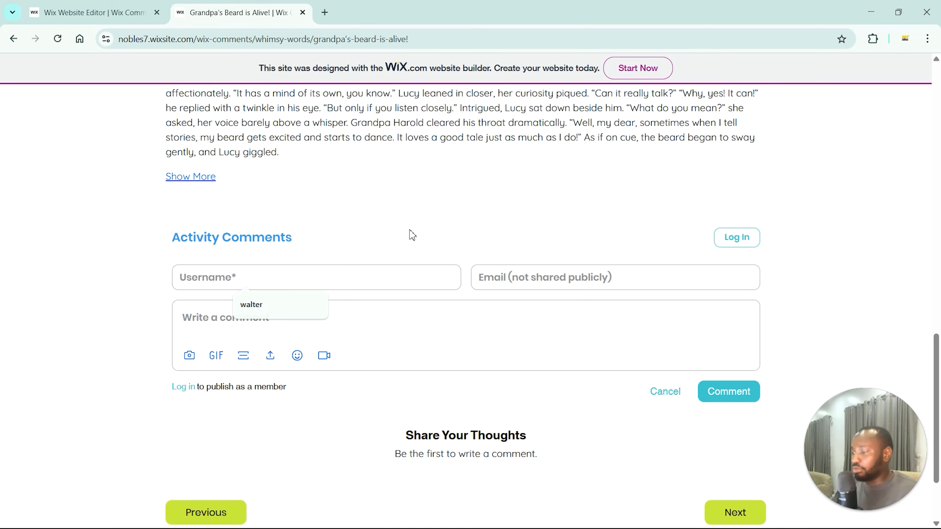
Fill in the guest comment form with the commenter's name and the comment "Is grandpa's beards really alive?" followed by a thinking emoji
scroll(412, 233, "up", 10)
scroll(285, 319, "down", 5)
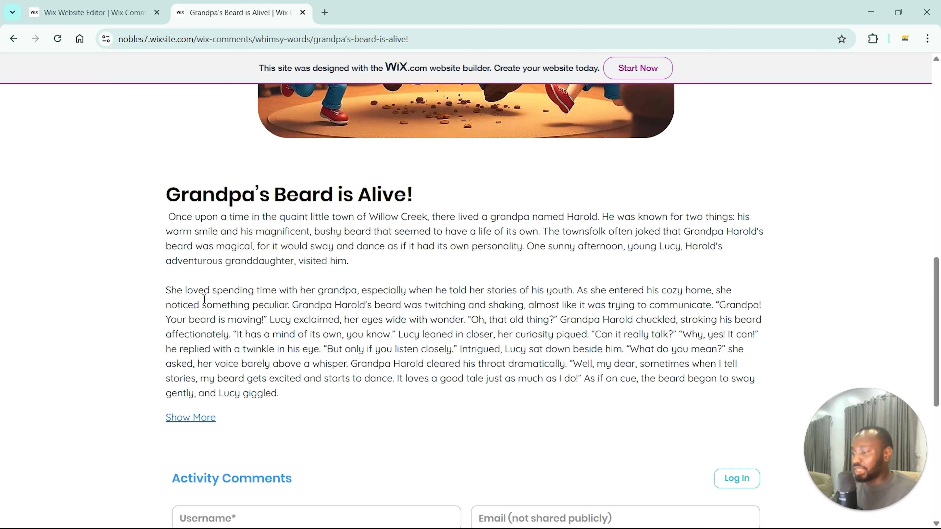
scroll(204, 300, "down", 7)
left_click(250, 280)
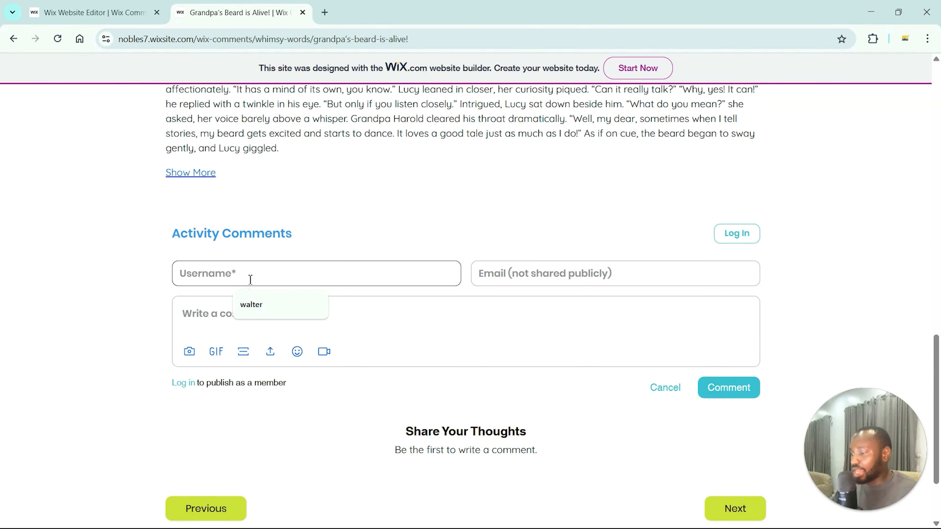
type("Walt")
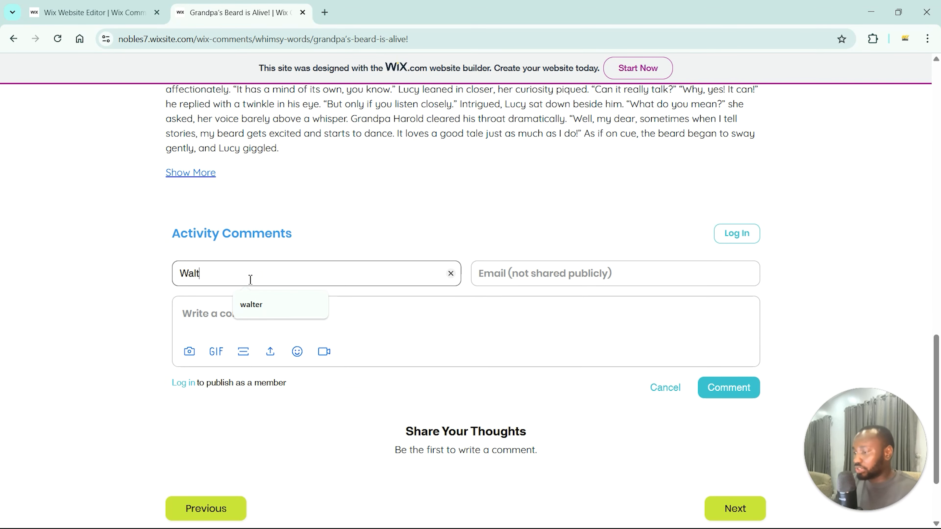
type("er")
left_click(202, 330)
type("Is")
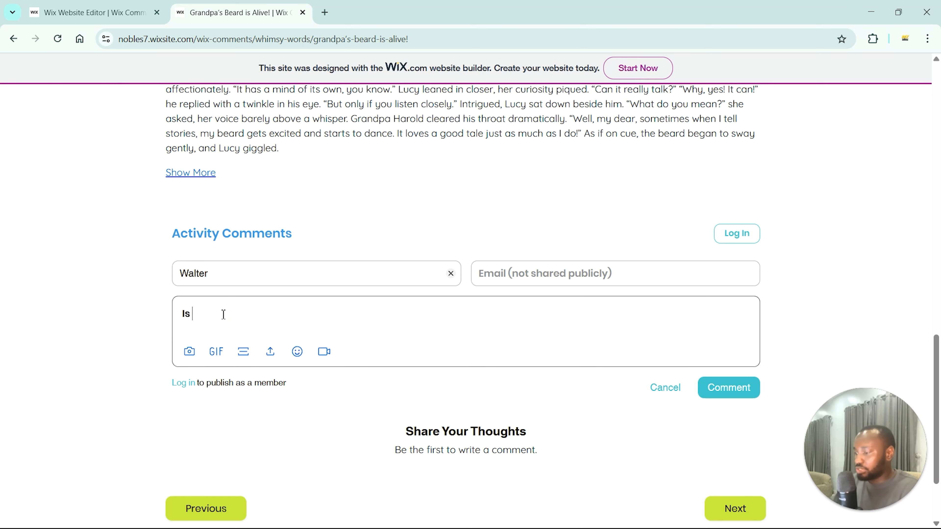
type(" grandpa's beards really alive?")
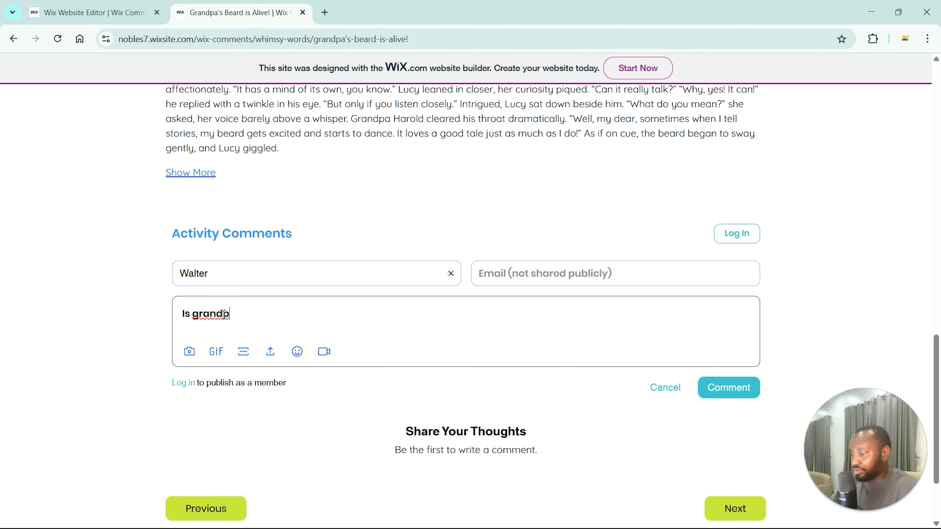
key("super+period")
type("think")
key("Return")
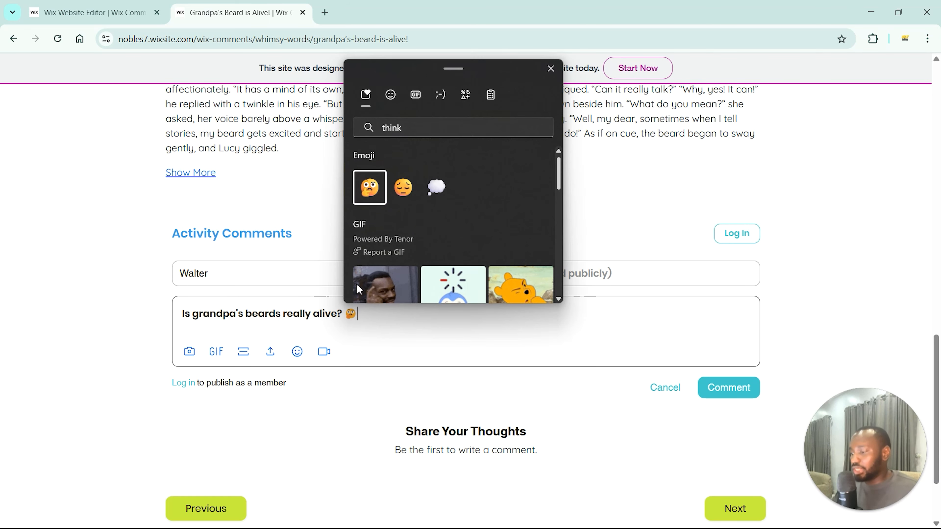
left_click(373, 330)
Submit the comment with the human verification completed and dismiss the approval notice
left_click(722, 392)
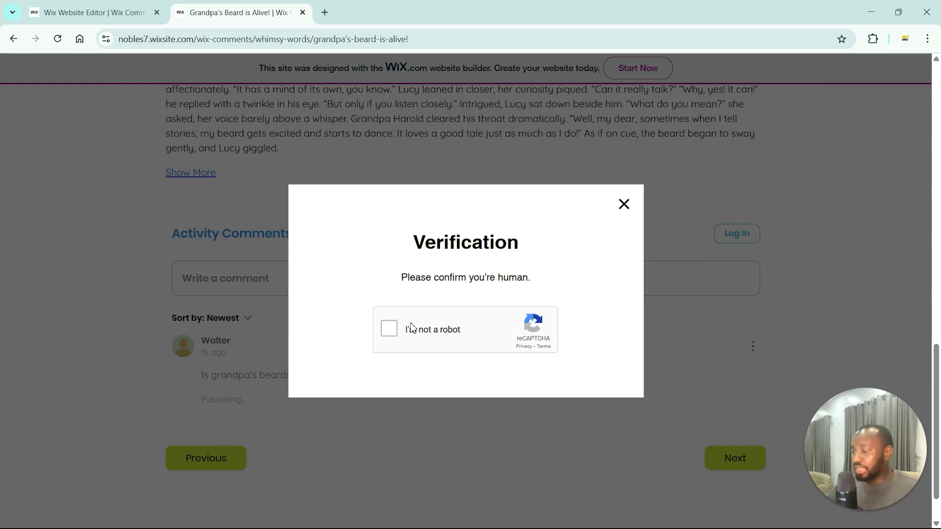
left_click(392, 333)
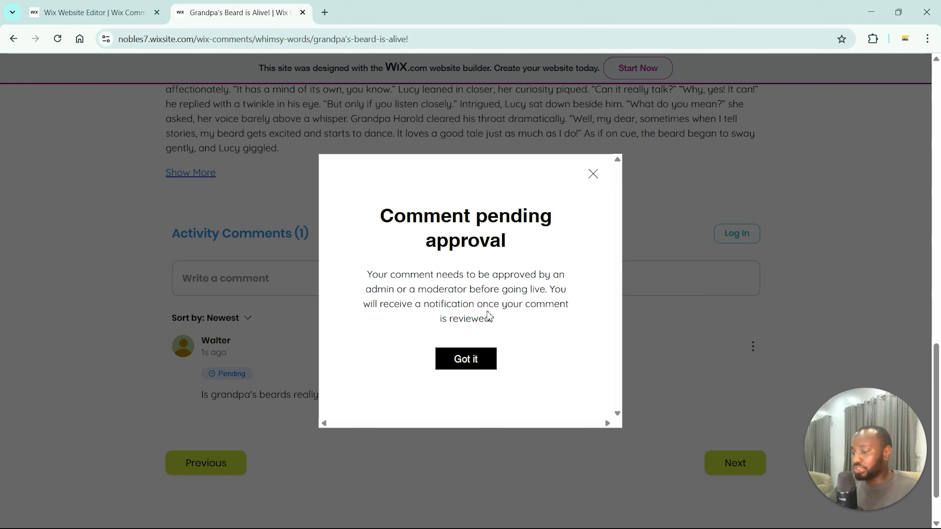
left_click(472, 361)
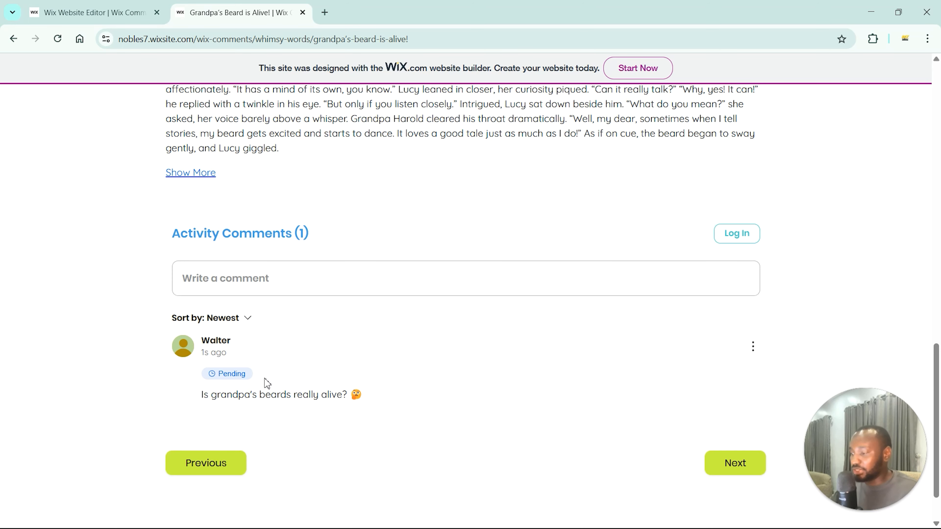
Switch to the site editor, open comment management for the Comments widget, and approve the pending guest comment
left_click(112, 12)
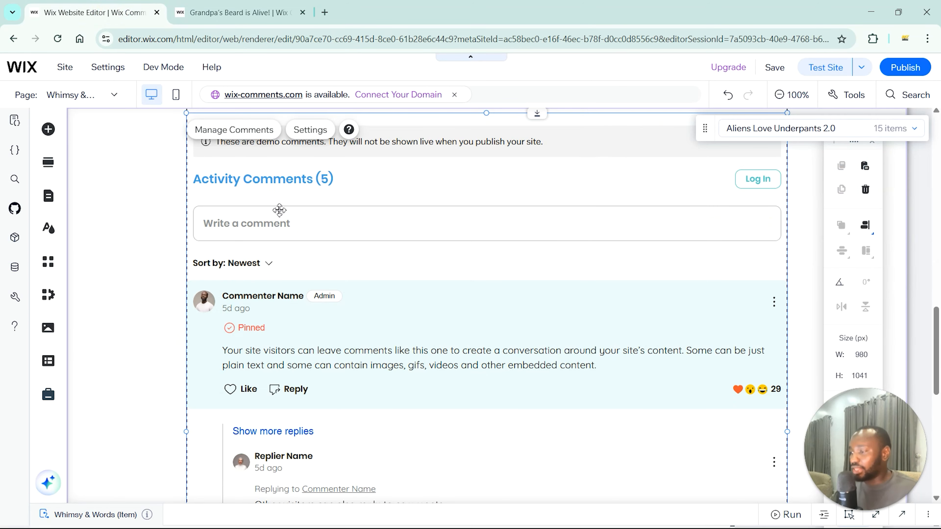
left_click(234, 130)
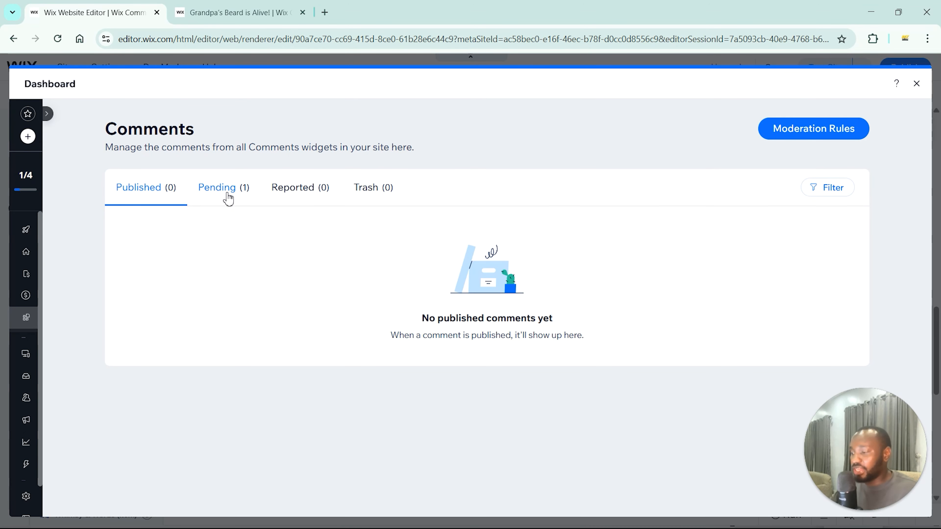
left_click(227, 195)
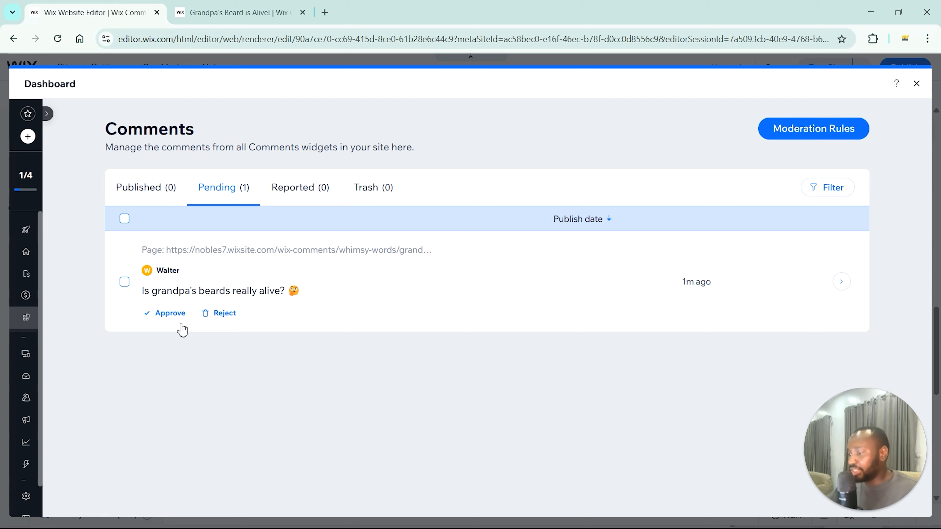
left_click(171, 314)
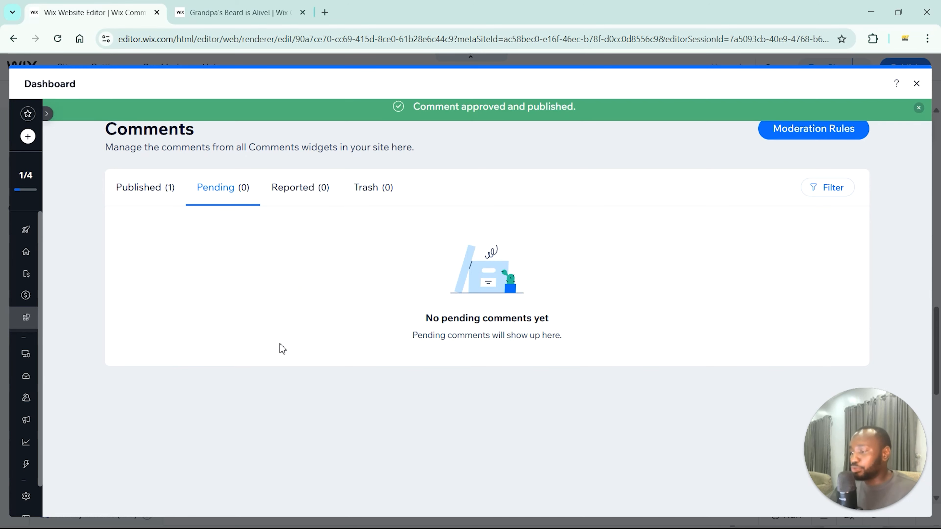
Open the published guest comment in the dashboard and reply "Yes, his beards are alive." with a grinning emoji
left_click(151, 194)
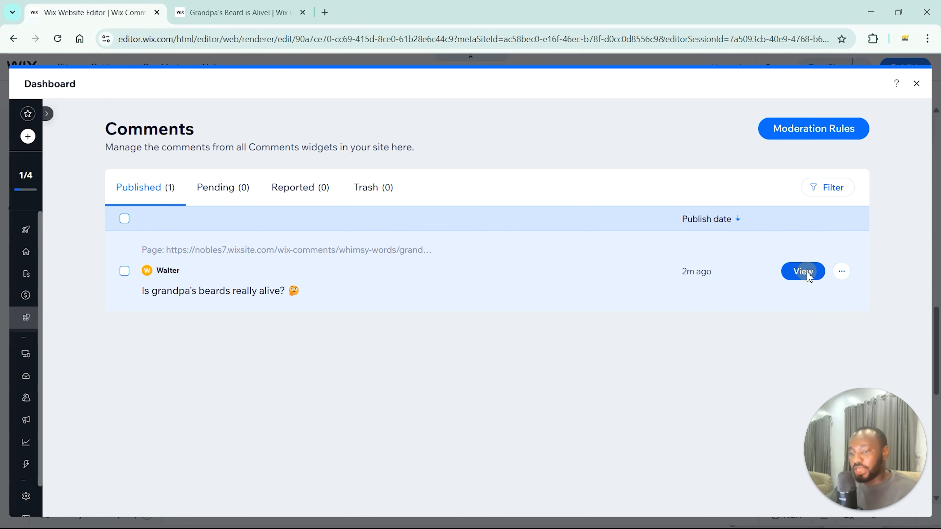
left_click(809, 274)
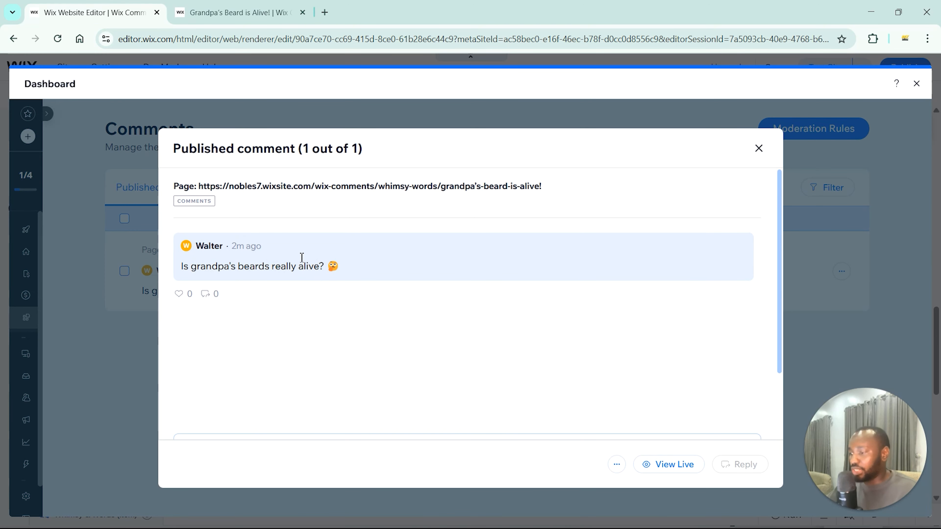
scroll(377, 327, "down", 2)
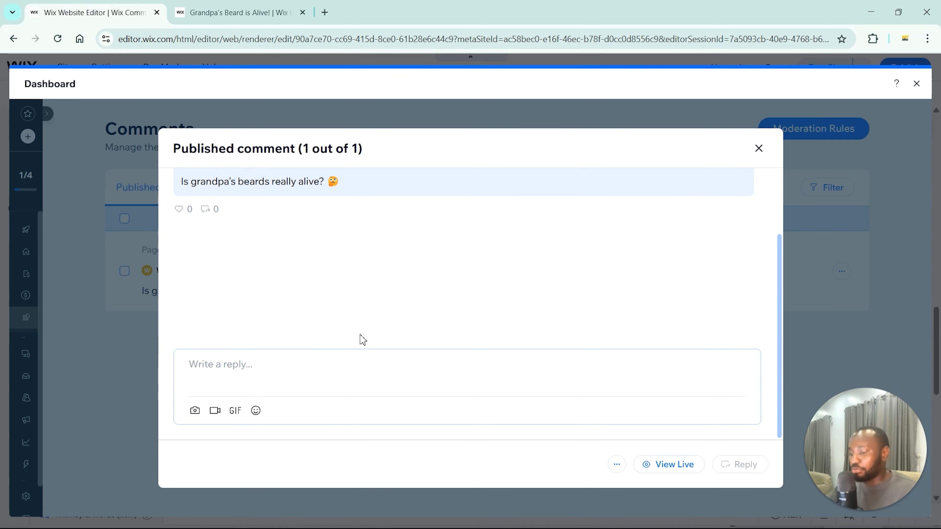
left_click(290, 365)
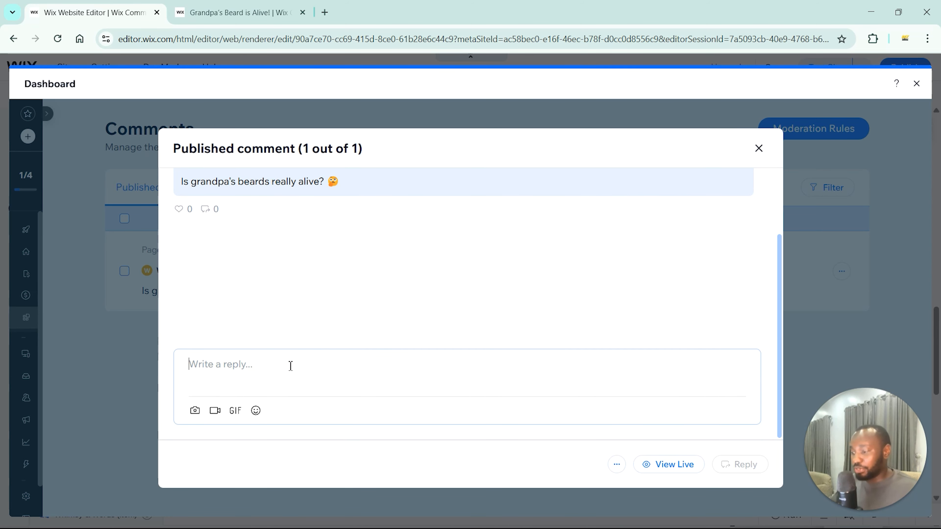
type("Y")
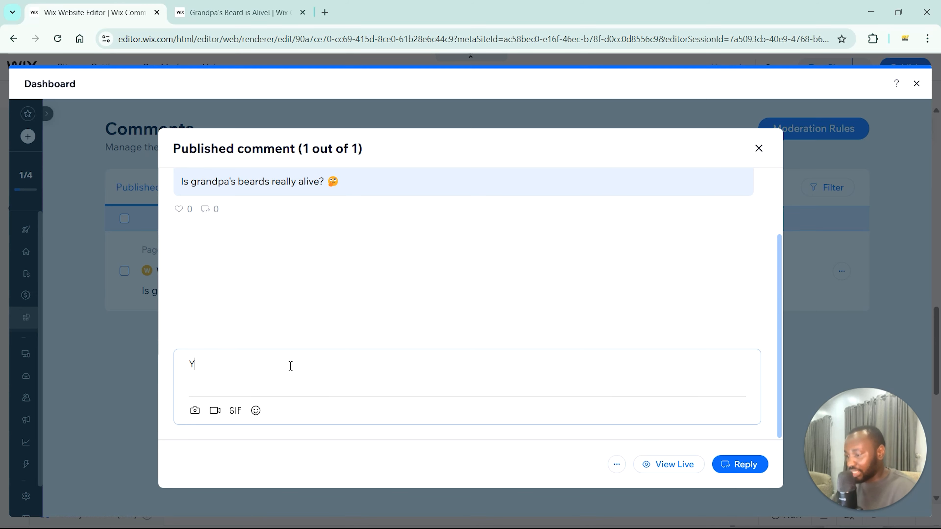
type("es, his beards are al")
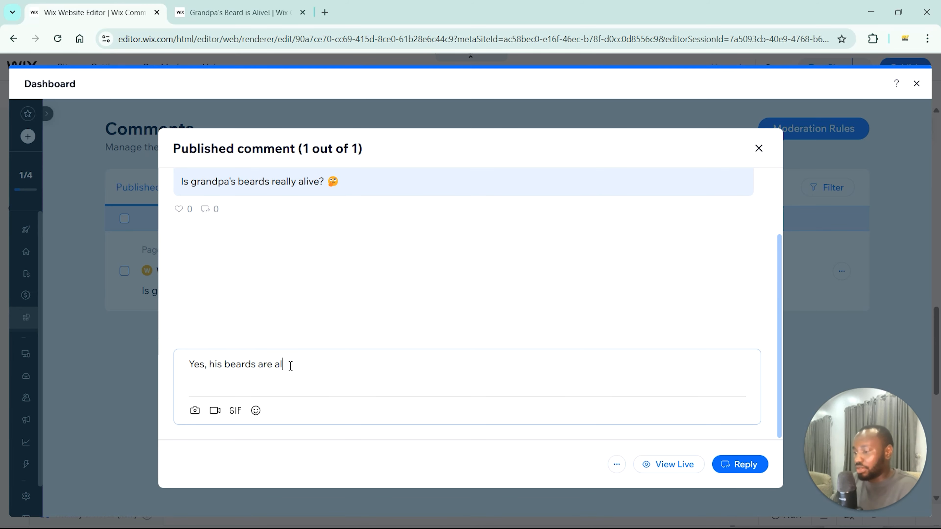
type("ive.")
left_click(256, 410)
left_click(399, 335)
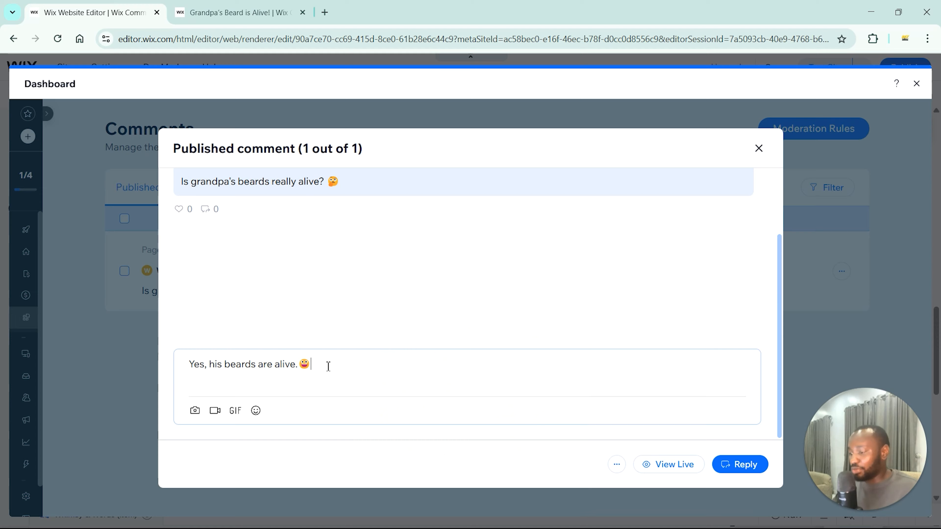
left_click(731, 468)
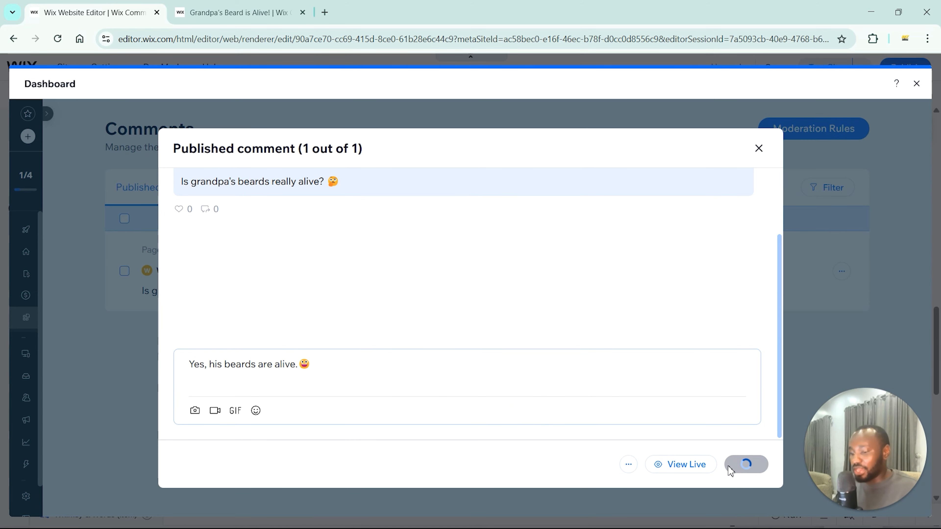
View the comment thread on the live page, expand the admin reply under the guest comment, and reload the page
left_click(667, 466)
left_click(424, 13)
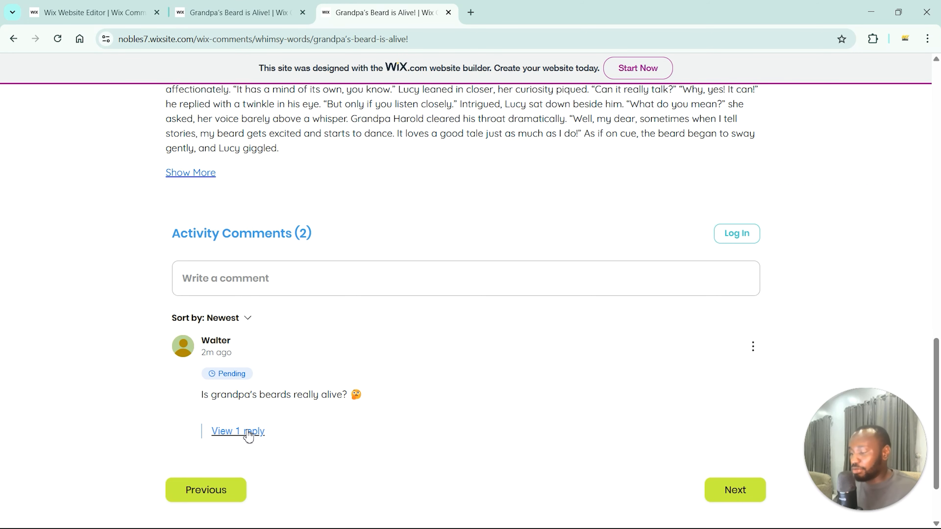
scroll(248, 435, "down", 2)
left_click(240, 371)
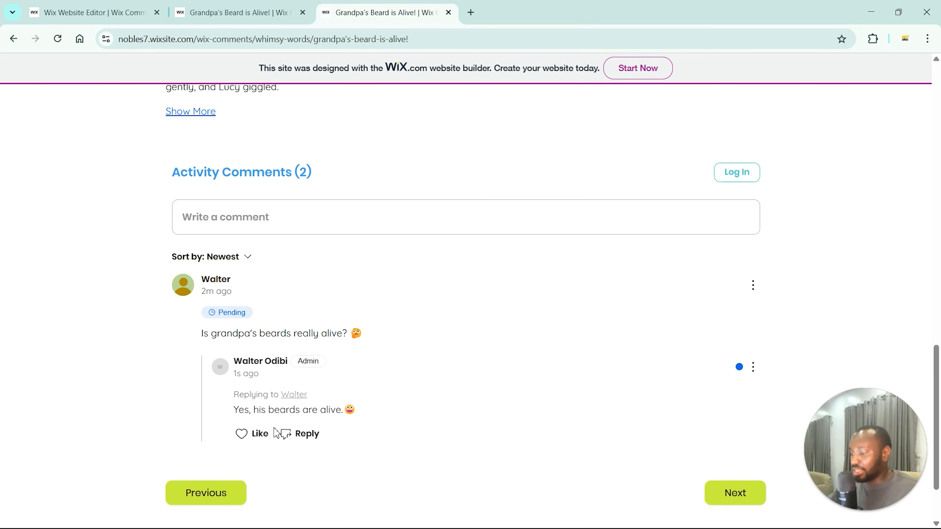
left_click(58, 39)
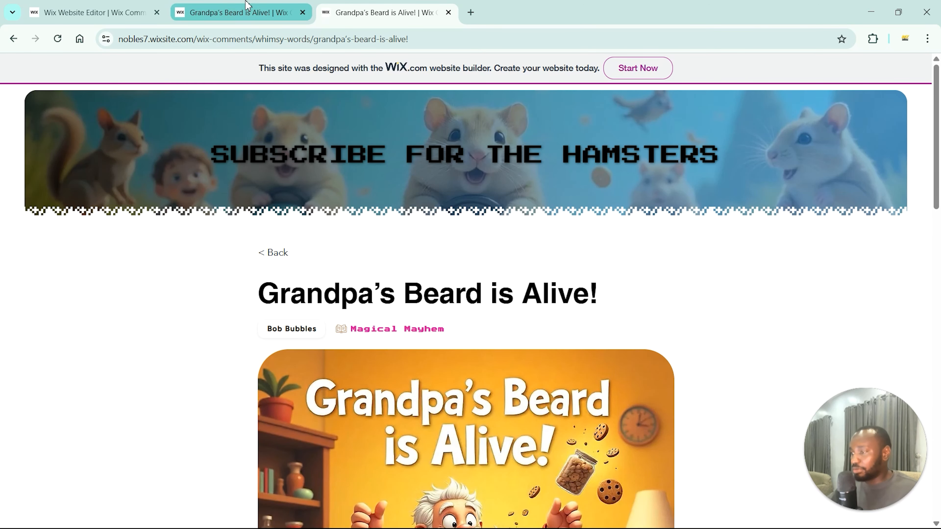
Switch to the other live Grandpa's Beard is Alive! page and expand the replies under the guest comment in Activity Comments
left_click(247, 5)
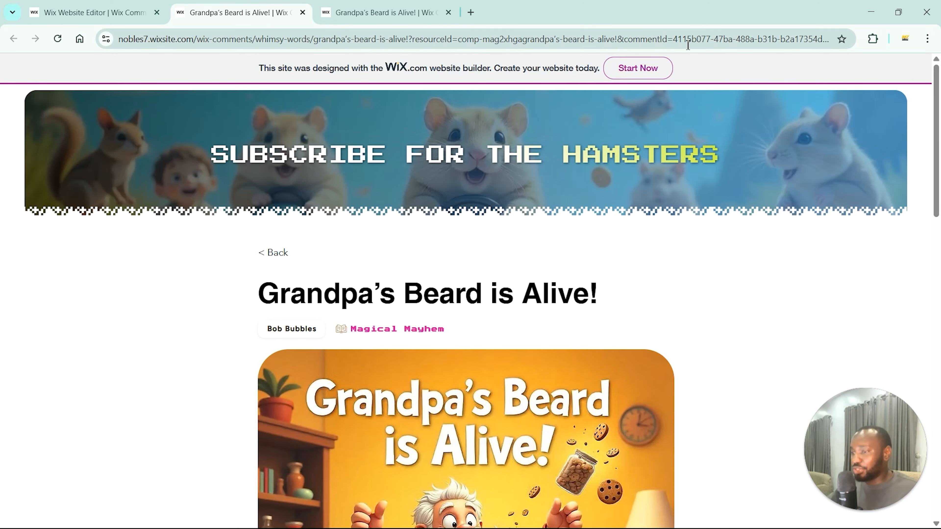
scroll(218, 285, "down", 6)
scroll(219, 286, "down", 12)
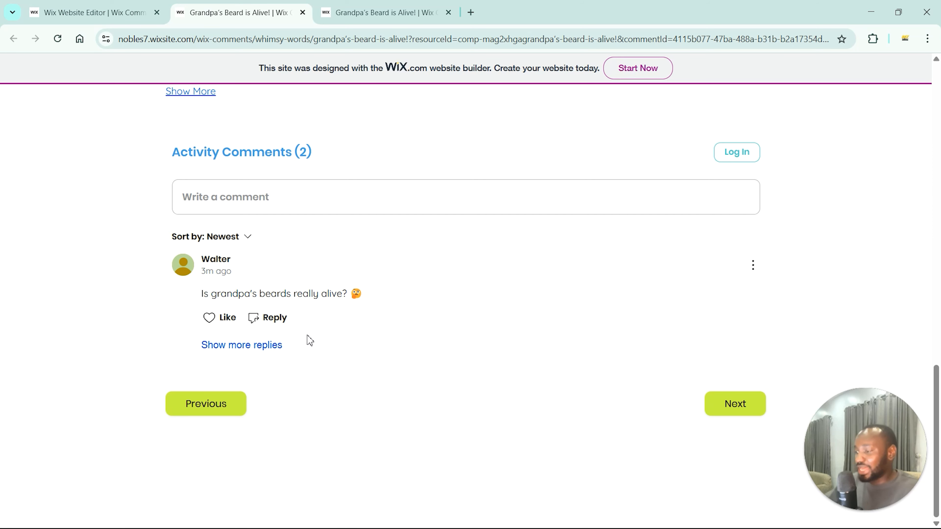
left_click(233, 345)
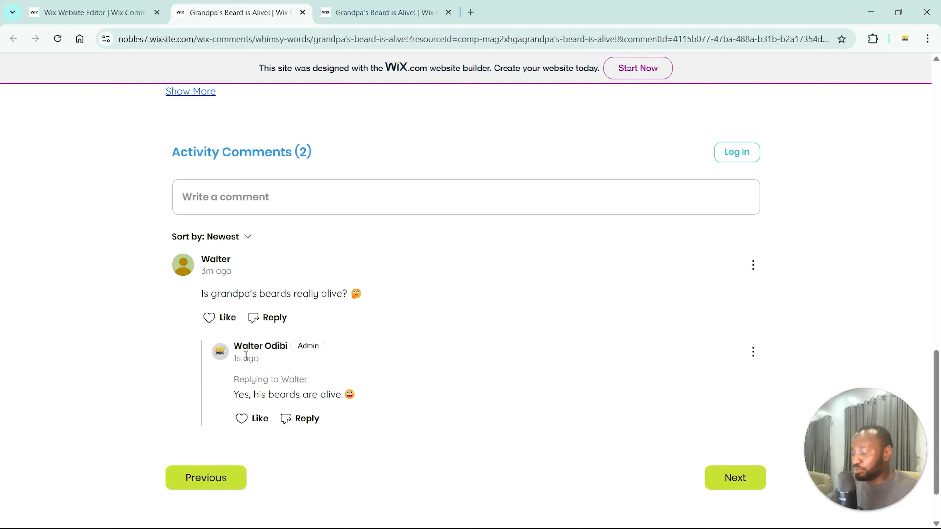
React to the guest comment with the heart Like and change the reaction to Thumbs Up
mouse_move(210, 321)
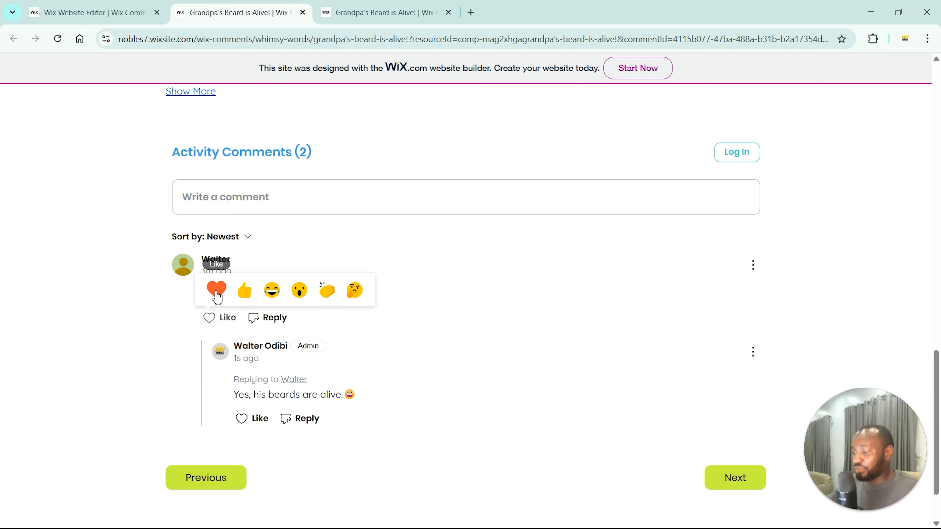
left_click(216, 291)
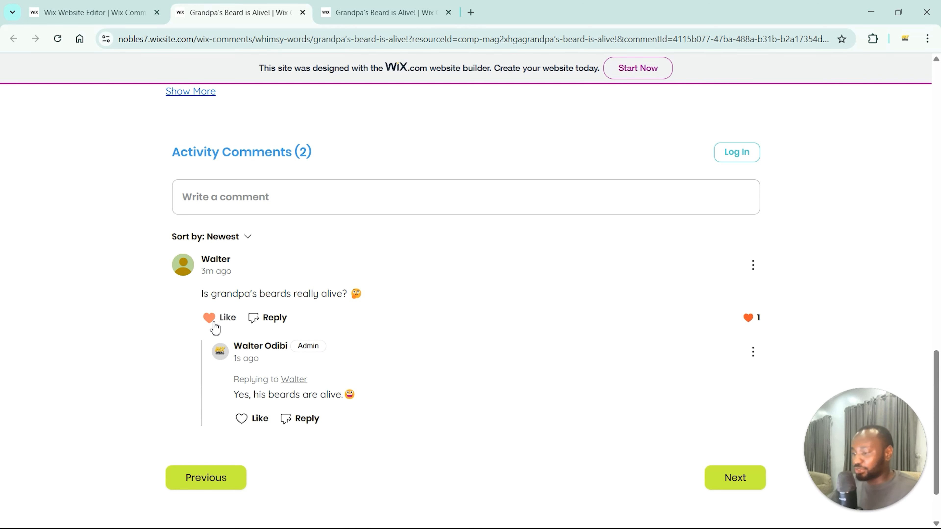
left_click(244, 291)
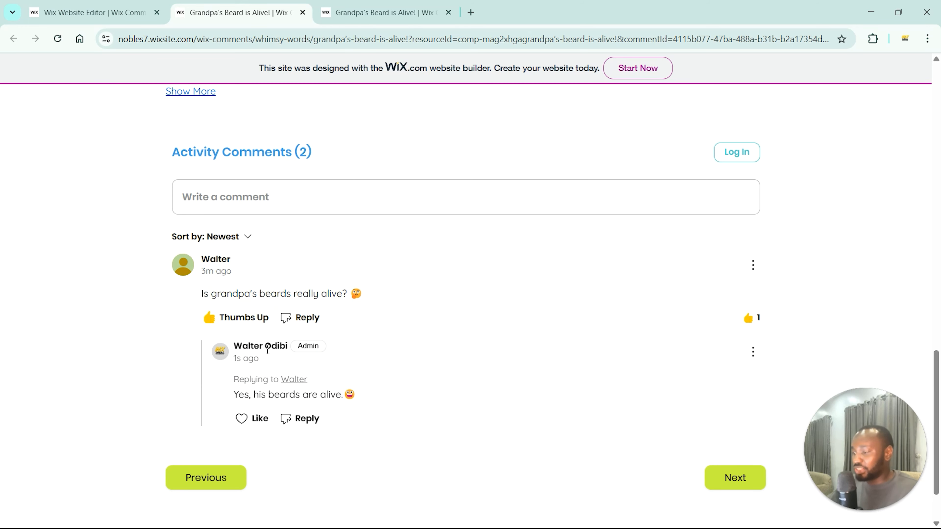
scroll(372, 392, "down", 2)
left_click(411, 454)
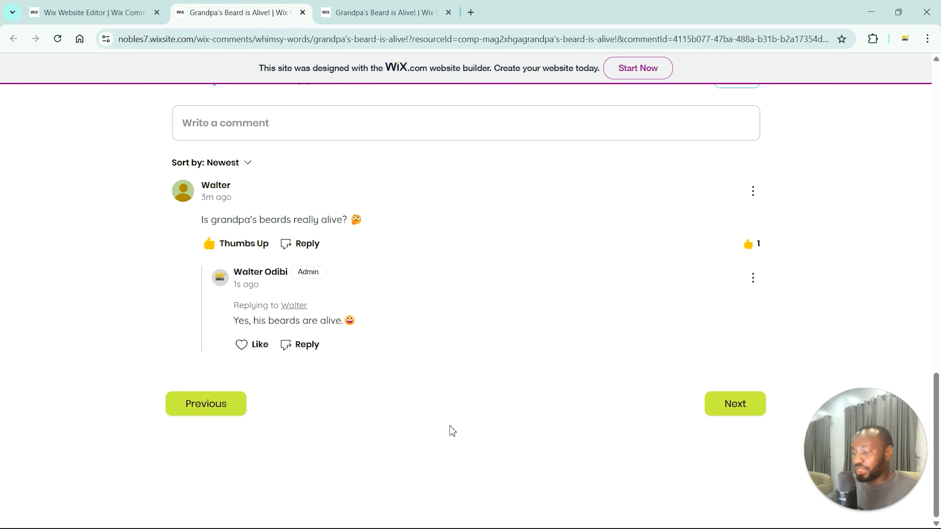
Look over the Grandpa's Beard is Alive! page and go on to the next book's page, How To Train Your Grandma
scroll(476, 416, "up", 15)
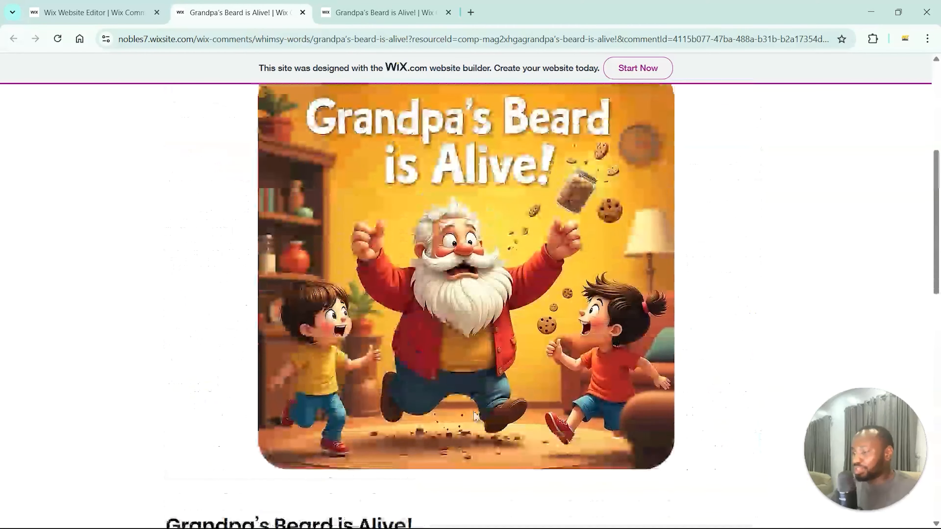
scroll(476, 416, "down", 6)
scroll(476, 417, "down", 2)
scroll(474, 414, "up", 8)
scroll(278, 230, "down", 6)
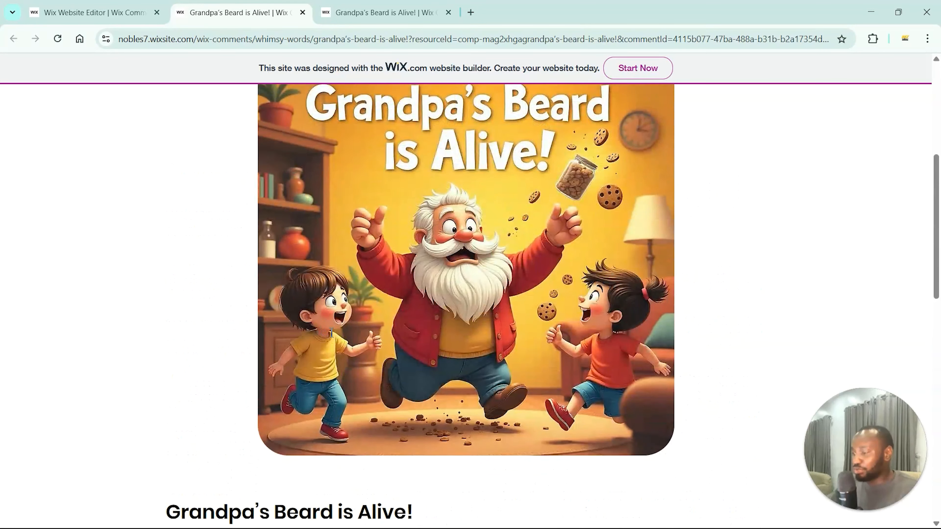
scroll(405, 257, "down", 10)
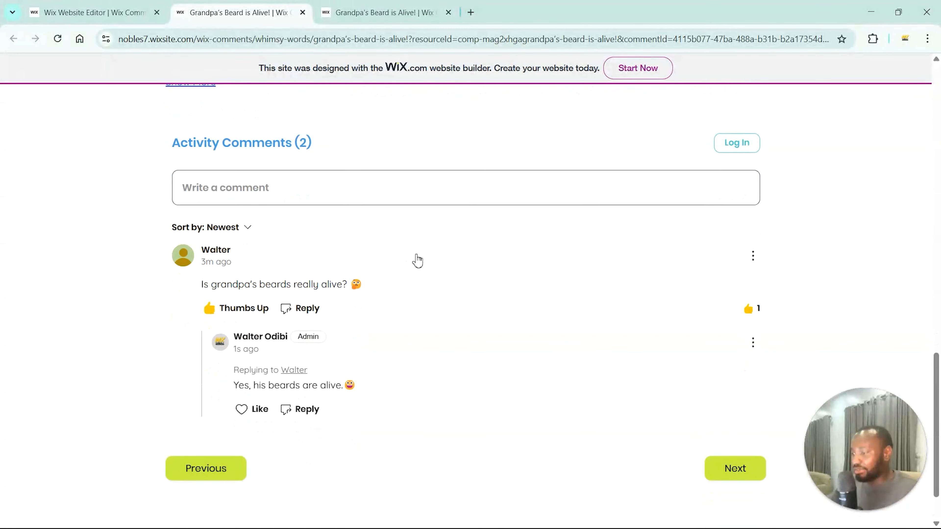
left_click(744, 408)
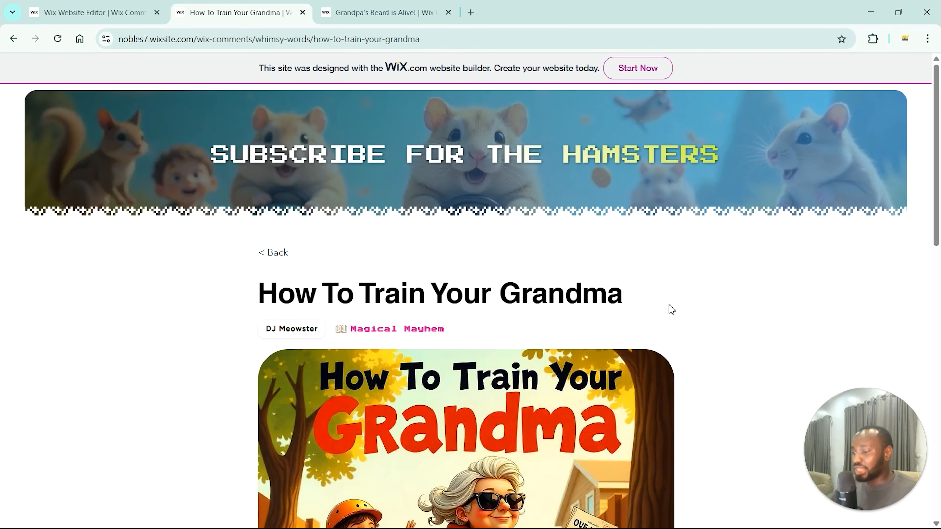
Log in to the Activity Comments section of the How To Train Your Grandma page with Google
scroll(718, 297, "down", 15)
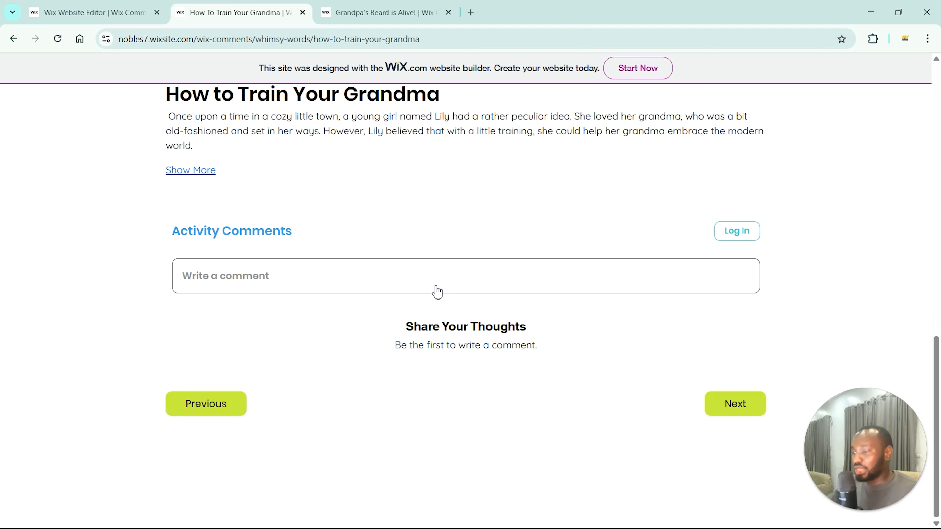
left_click(460, 376)
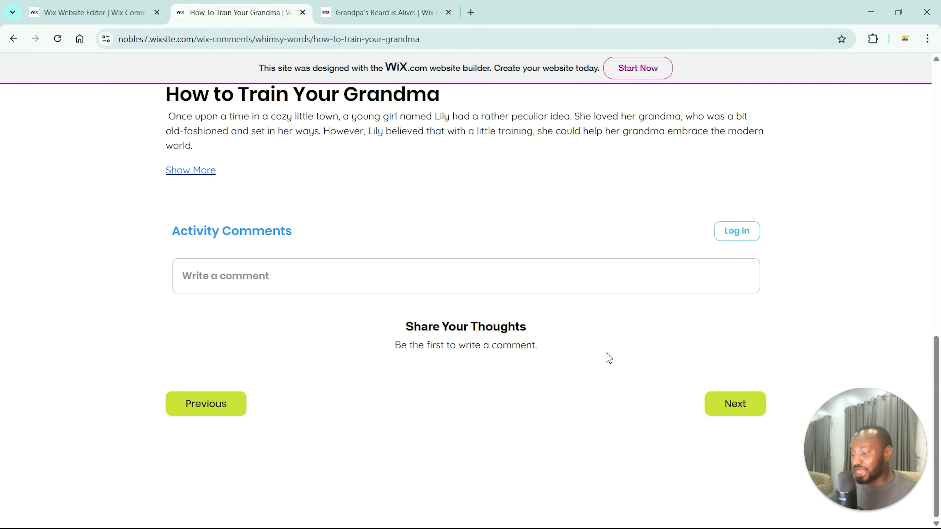
left_click(739, 234)
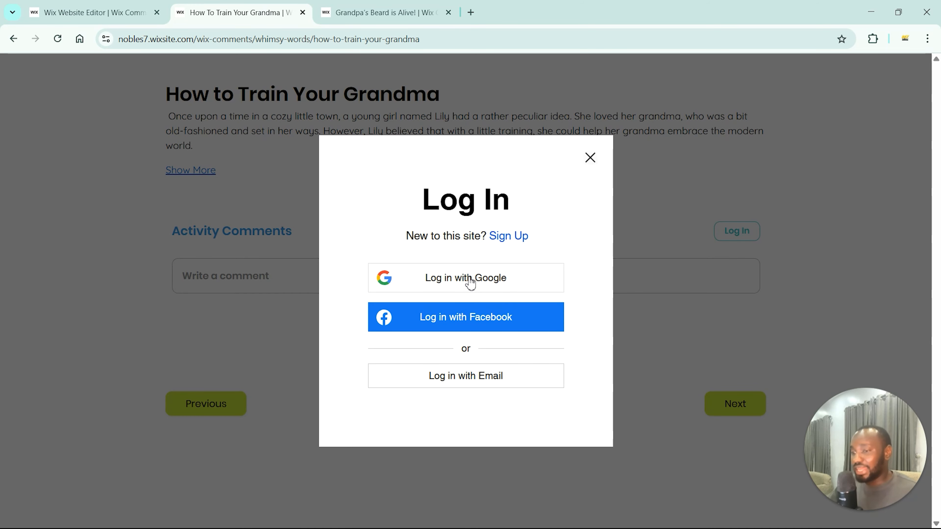
left_click(470, 282)
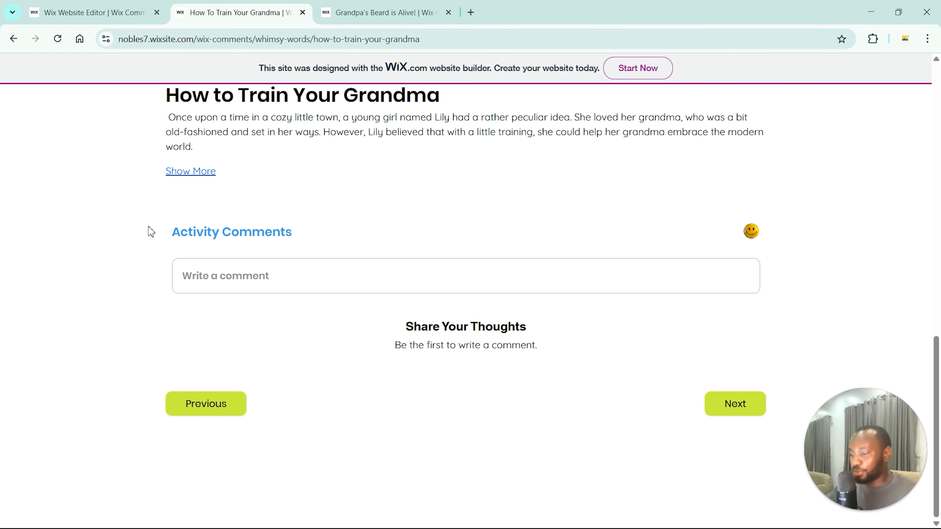
Check the options in the logged-in member's account menu in Activity Comments
left_click(752, 233)
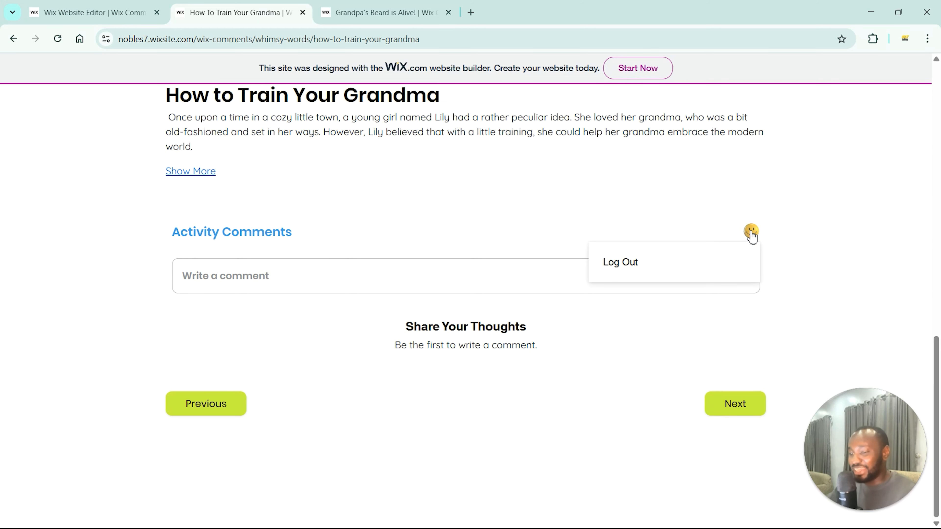
left_click(690, 221)
left_click(748, 234)
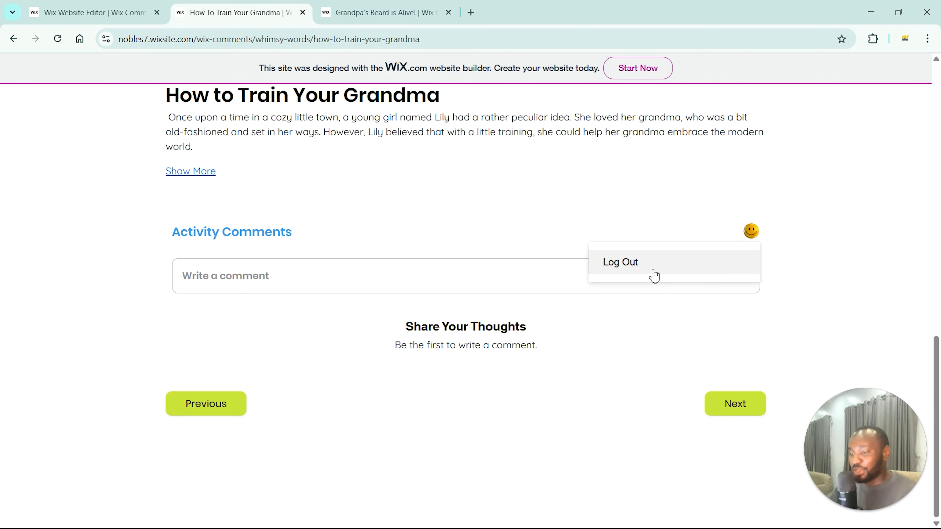
Write the comment "By baking her cookies" and format the word "cookies" as bold, italic and underlined
left_click(321, 269)
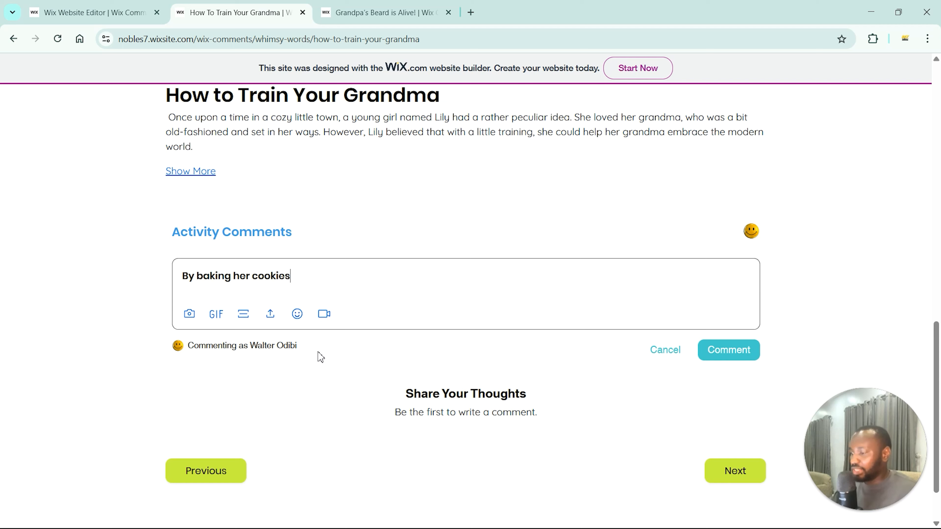
double_click(269, 283)
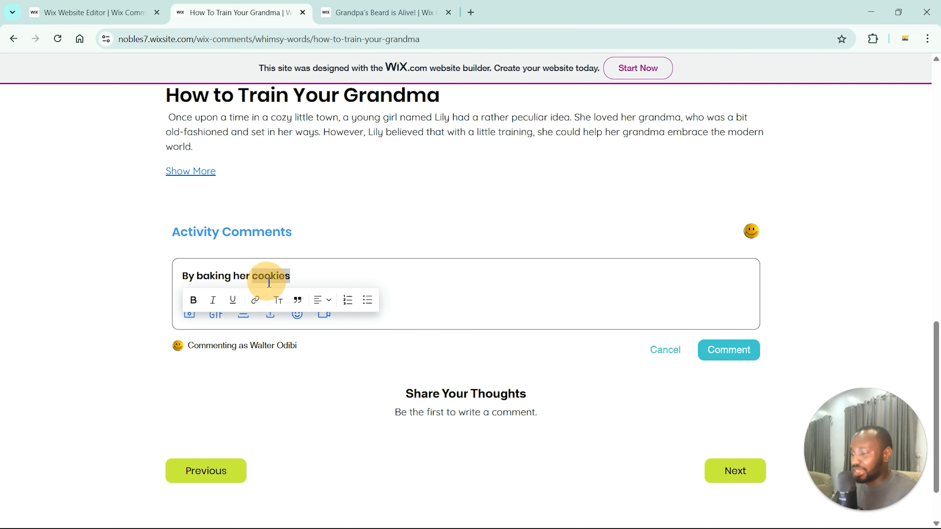
left_click(294, 277)
double_click(272, 275)
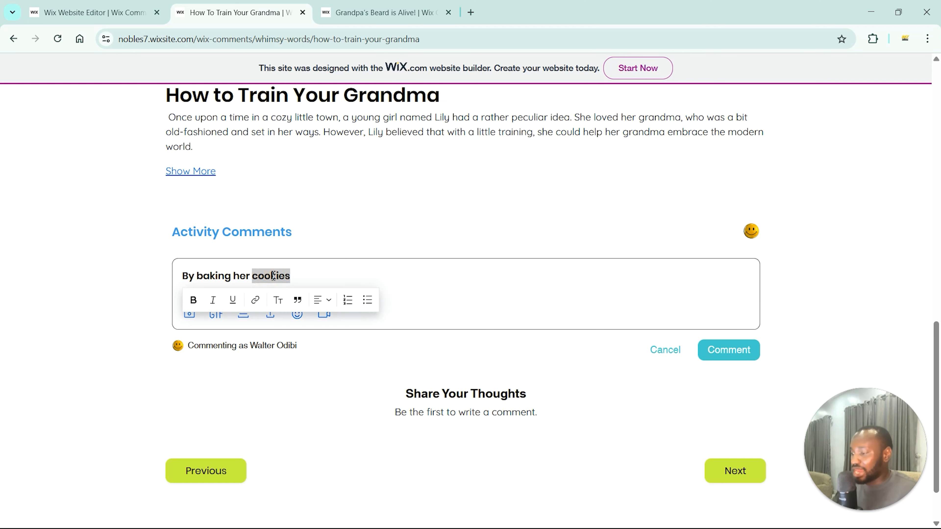
left_click(194, 303)
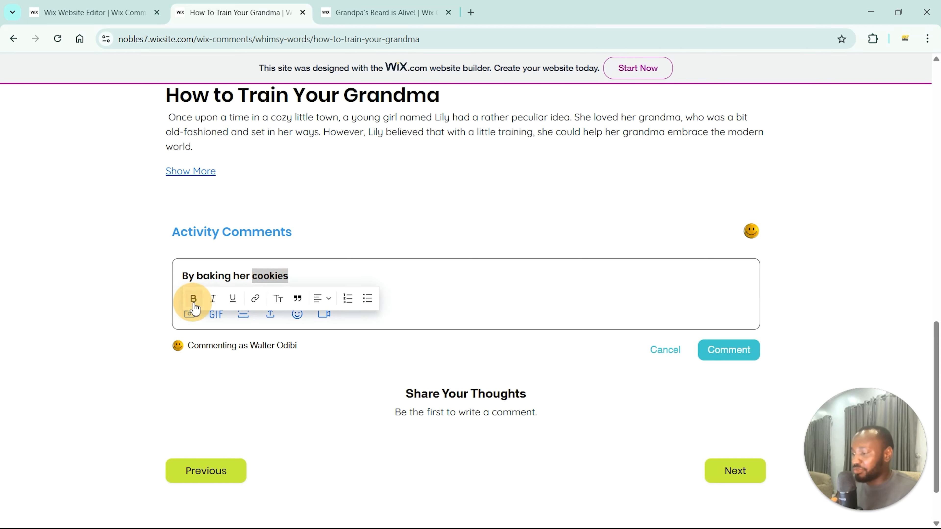
left_click(214, 303)
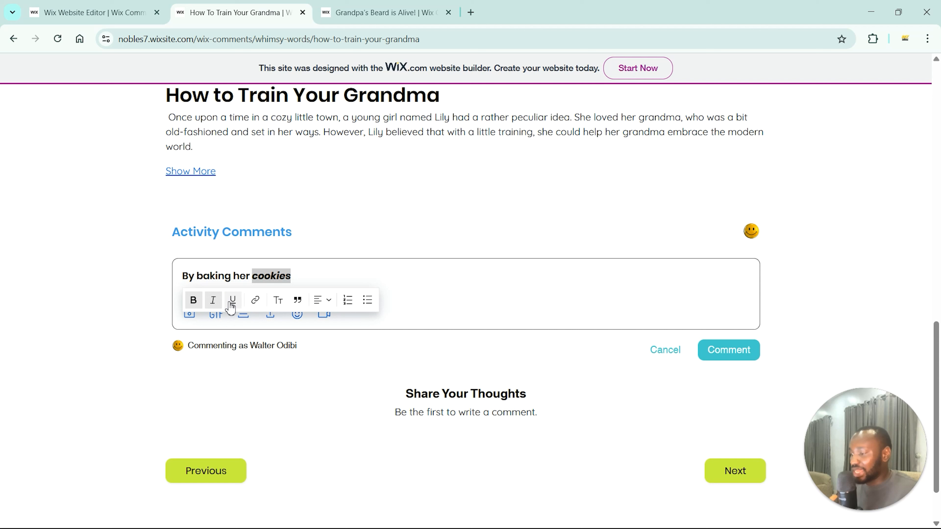
Look over the link settings for the word "cookies" without adding a link
left_click(256, 300)
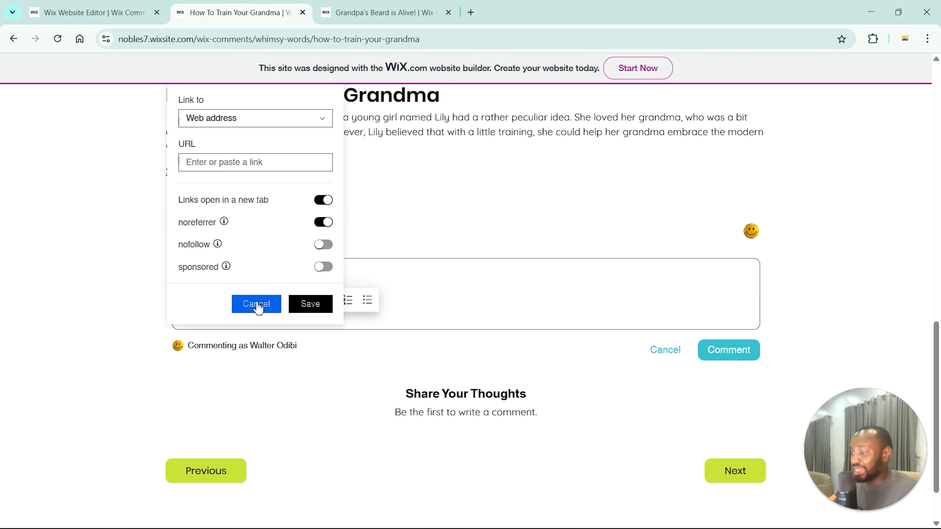
left_click(227, 123)
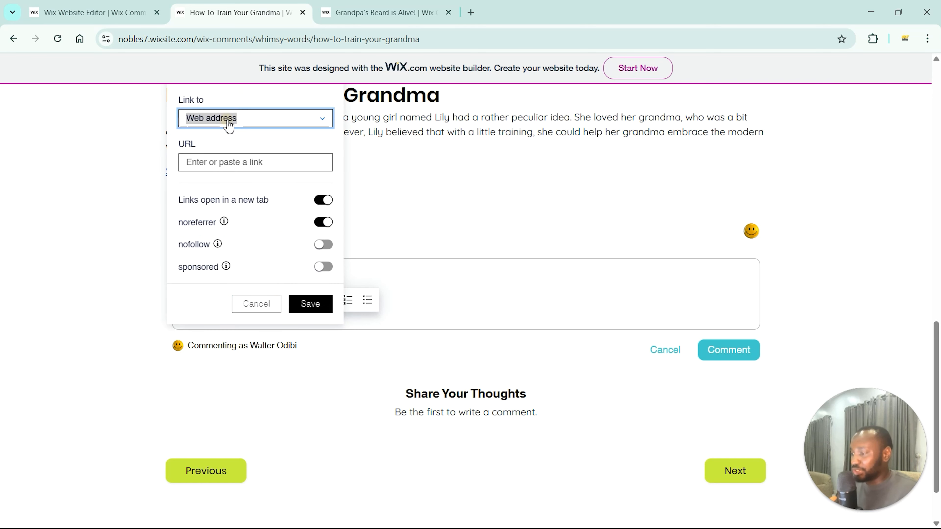
left_click(367, 273)
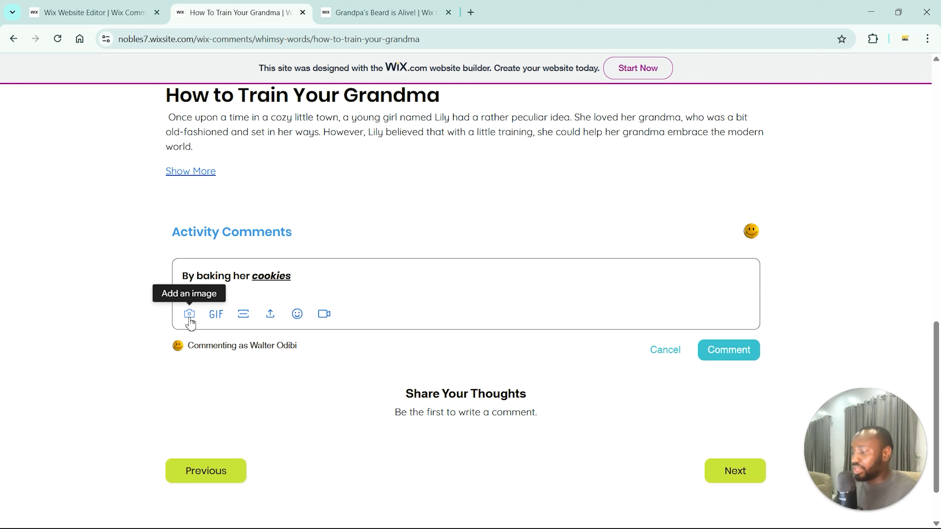
Add the first suggested GIF, of a man in red robes waving from a balcony, and submit the comment
left_click(215, 314)
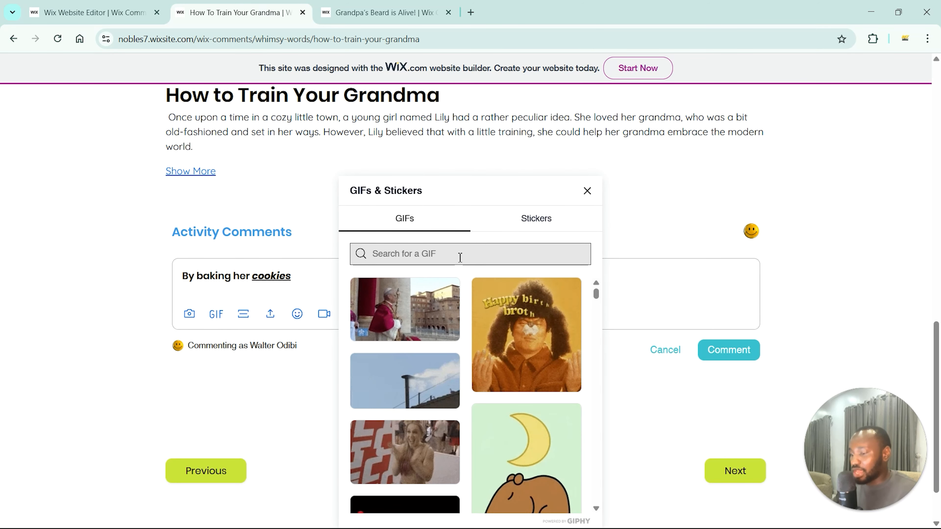
left_click(402, 306)
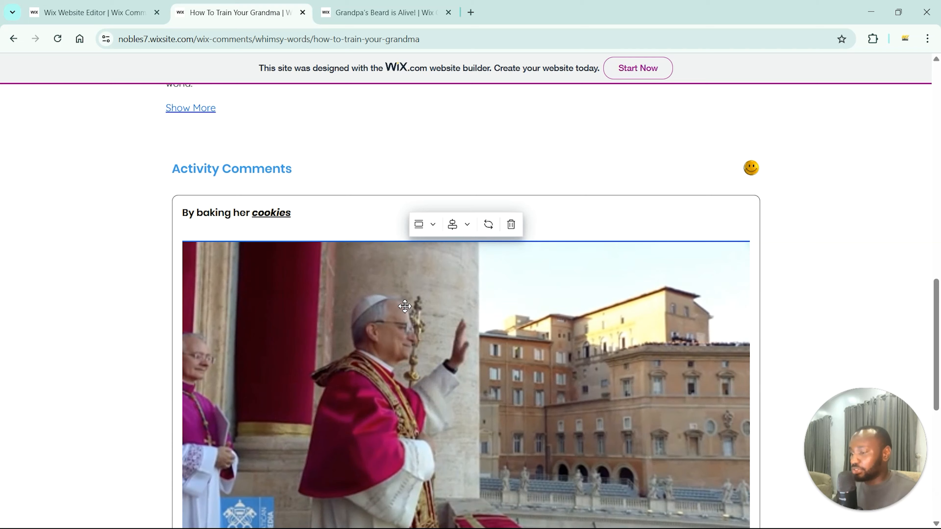
scroll(370, 241, "down", 5)
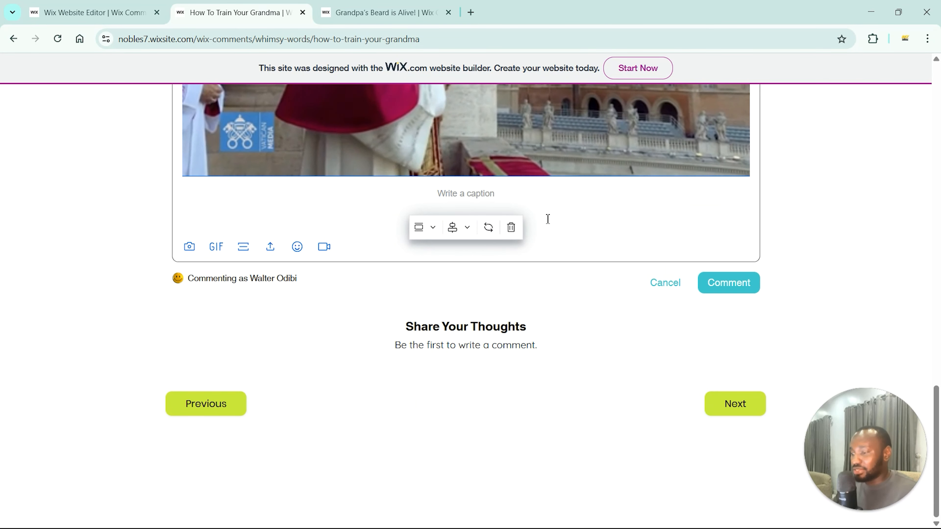
left_click(462, 194)
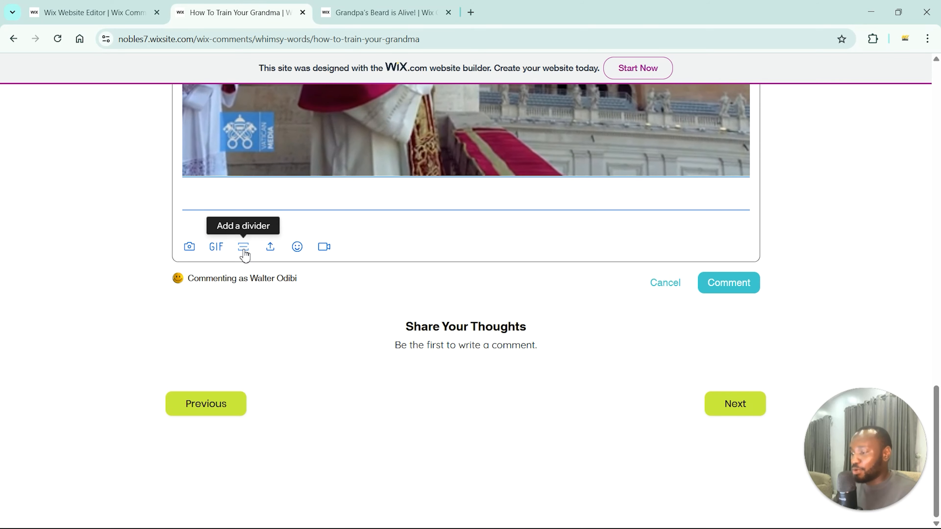
left_click(721, 285)
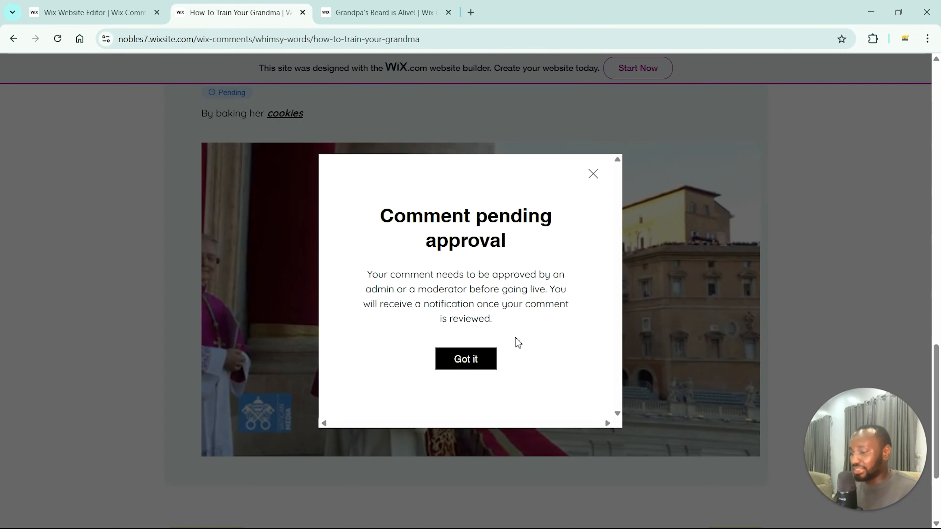
left_click(471, 367)
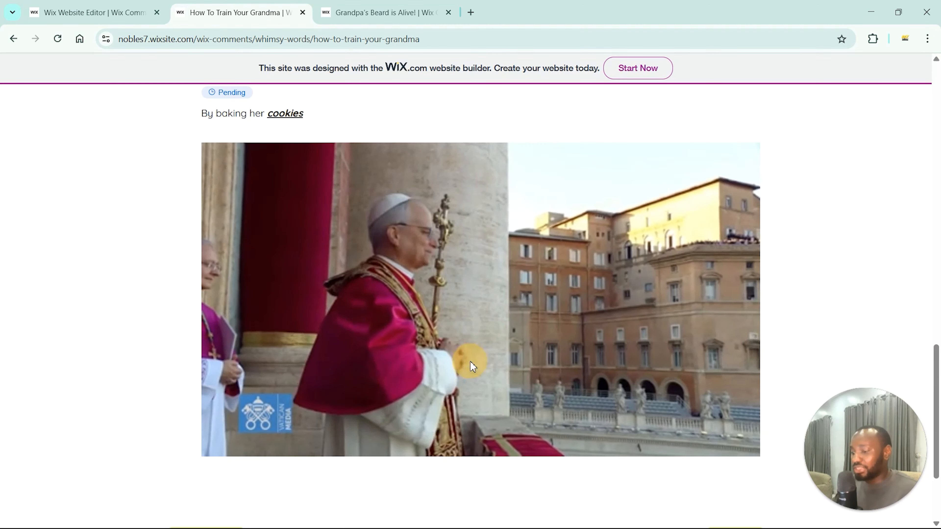
scroll(320, 270, "up", 5)
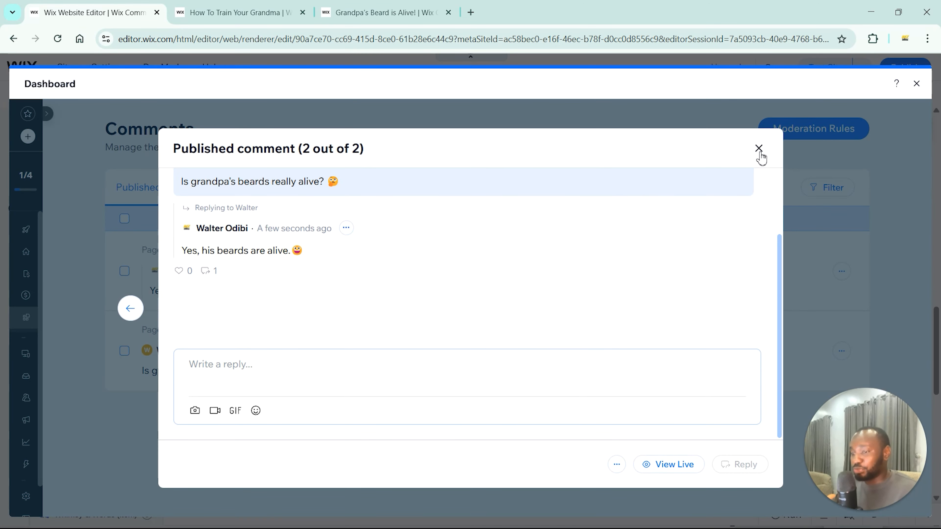
Switch to the Wix Editor dashboard and deactivate the Spam Moderation rule for comments
left_click(759, 149)
left_click(802, 141)
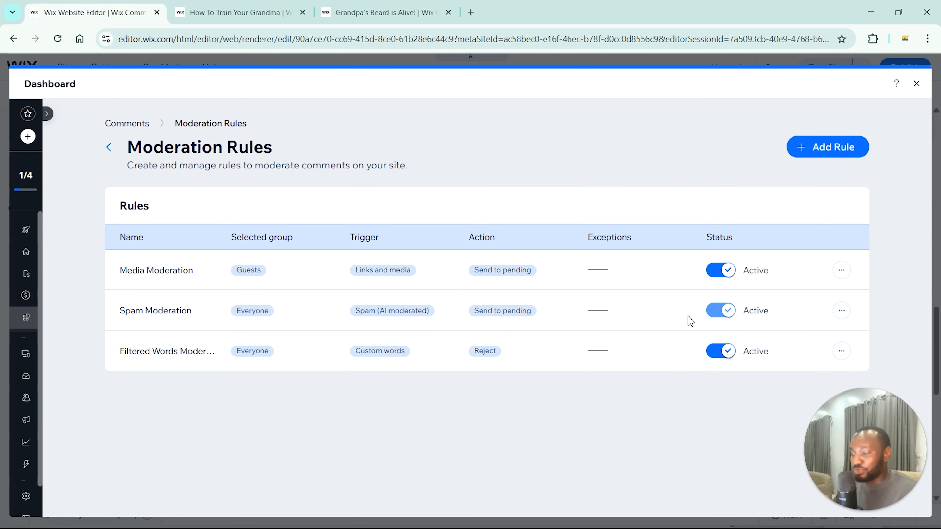
double_click(252, 312)
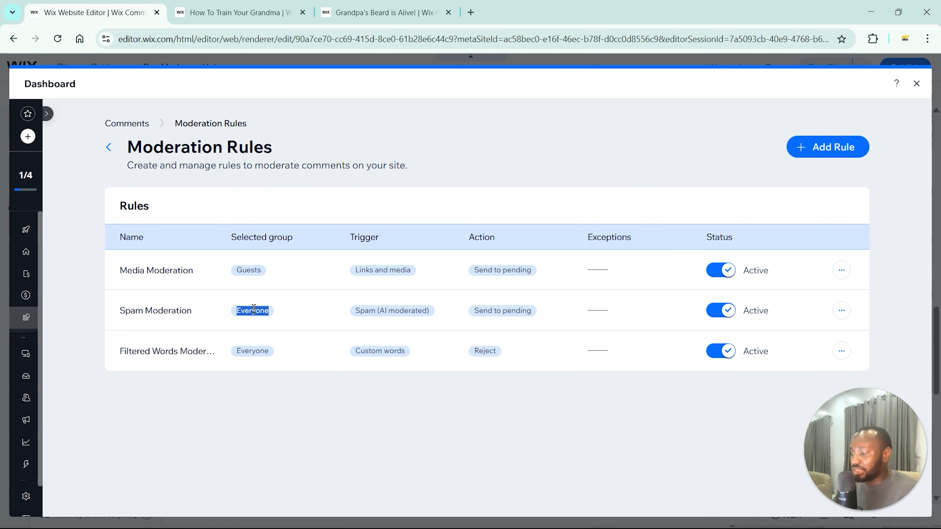
left_click(302, 308)
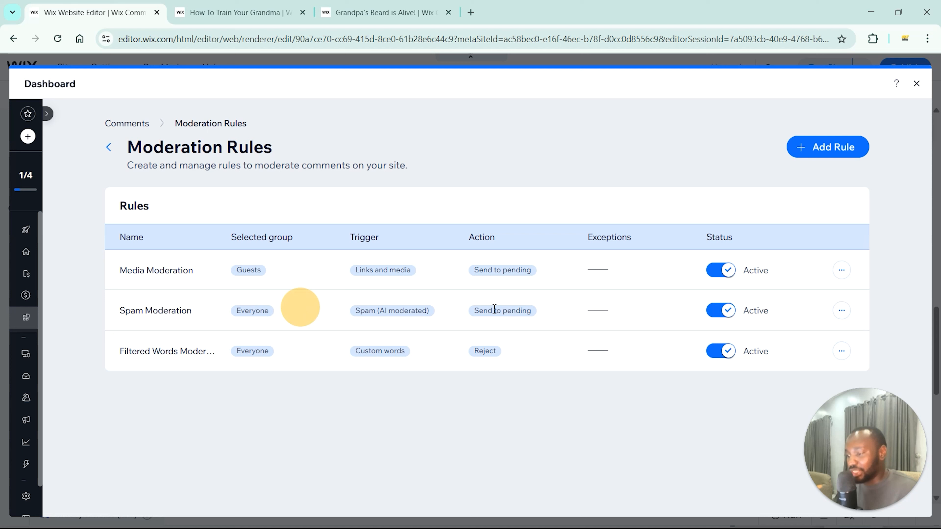
left_click(721, 314)
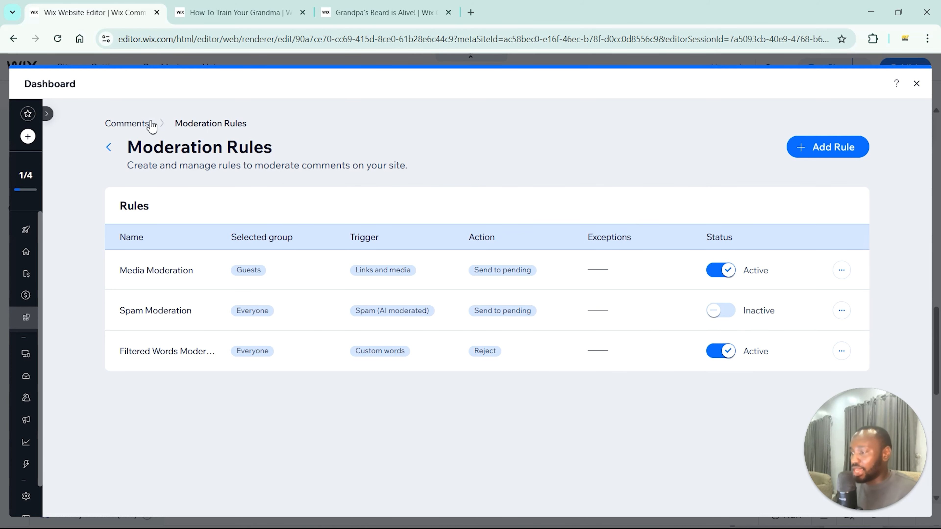
Review the pending comment "By baking her cookies" with its GIF in the Comments dashboard and approve it
left_click(137, 124)
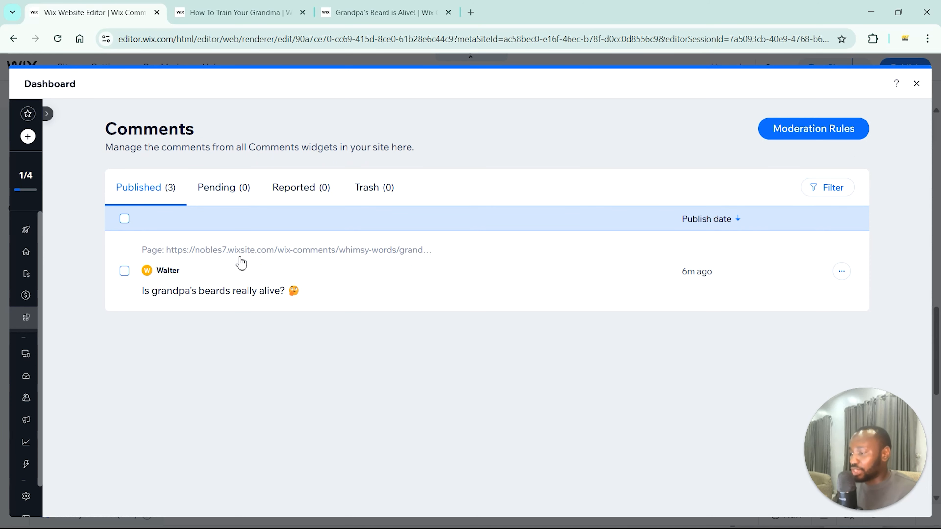
left_click(232, 192)
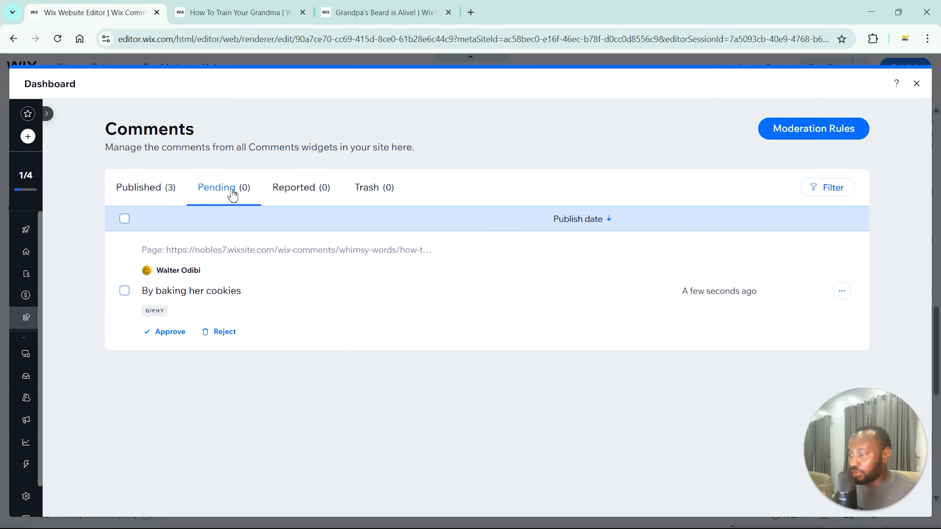
left_click(211, 294)
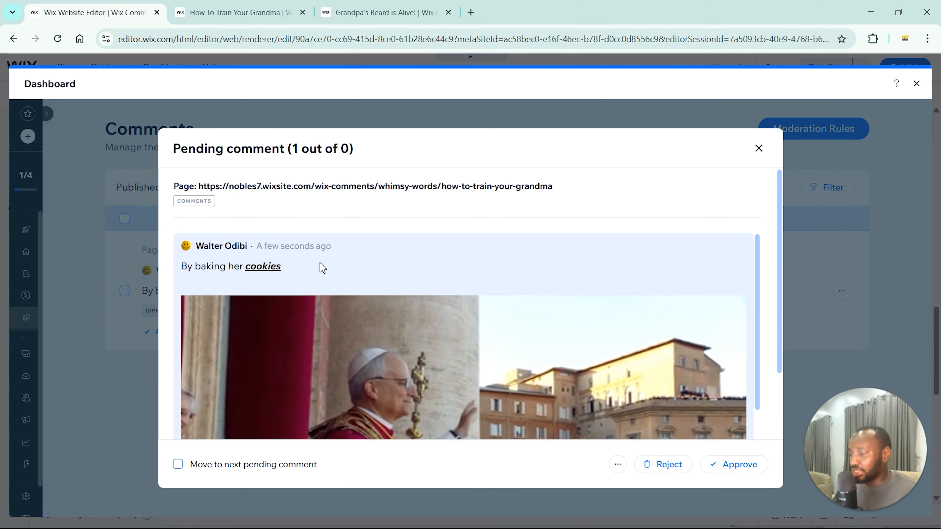
scroll(320, 264, "down", 1)
scroll(321, 264, "down", 1)
scroll(347, 281, "down", 3)
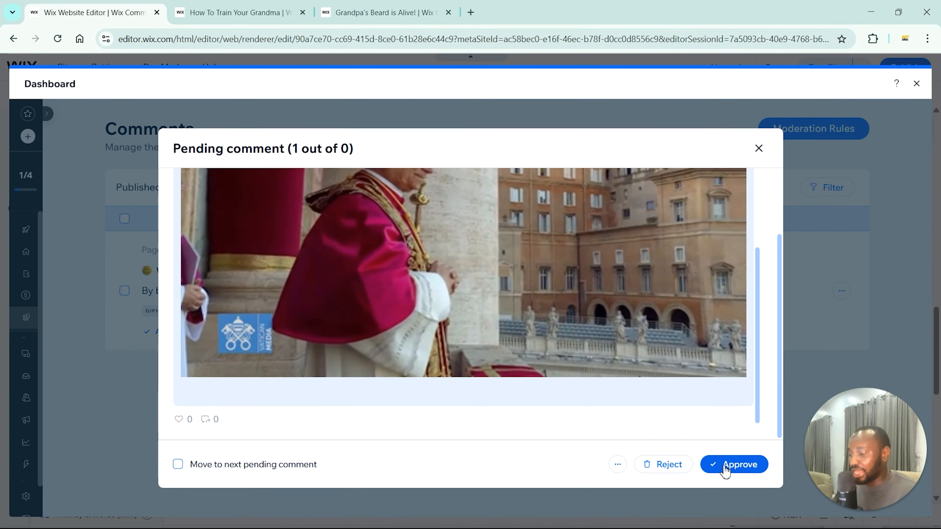
left_click(616, 466)
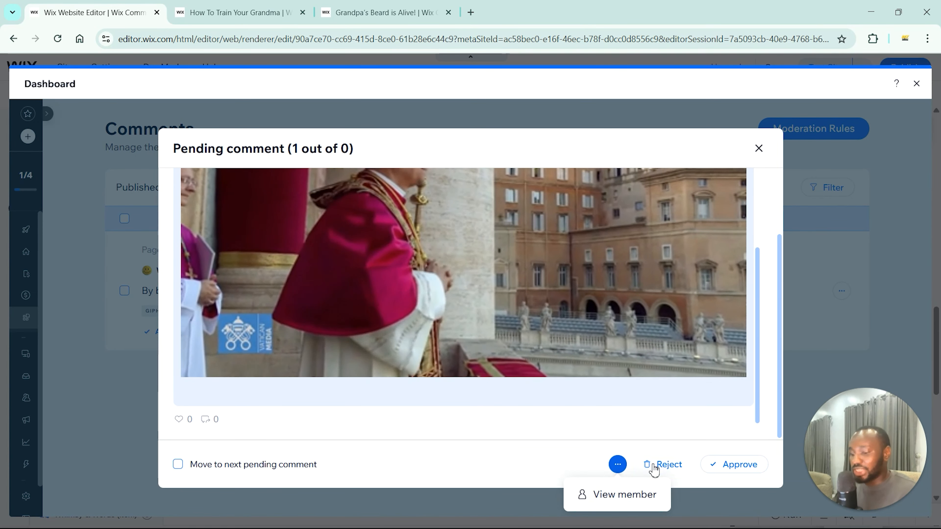
left_click(592, 463)
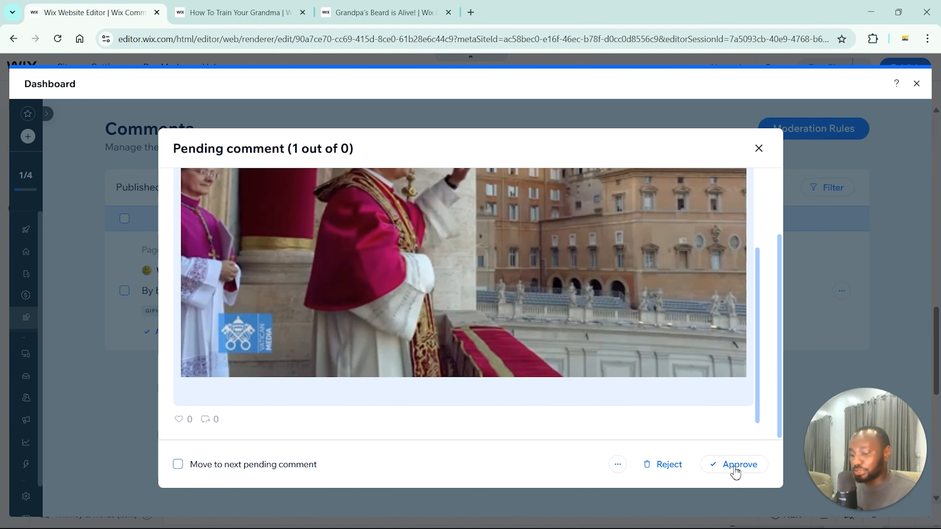
left_click(735, 468)
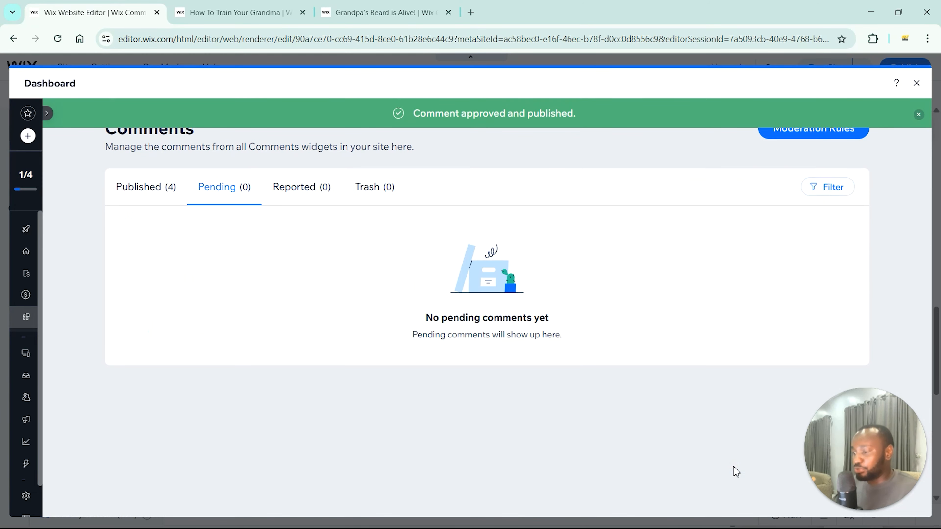
Open the published comment "By baking her cookies" in the Comments dashboard and look through its content and reply area
left_click(151, 192)
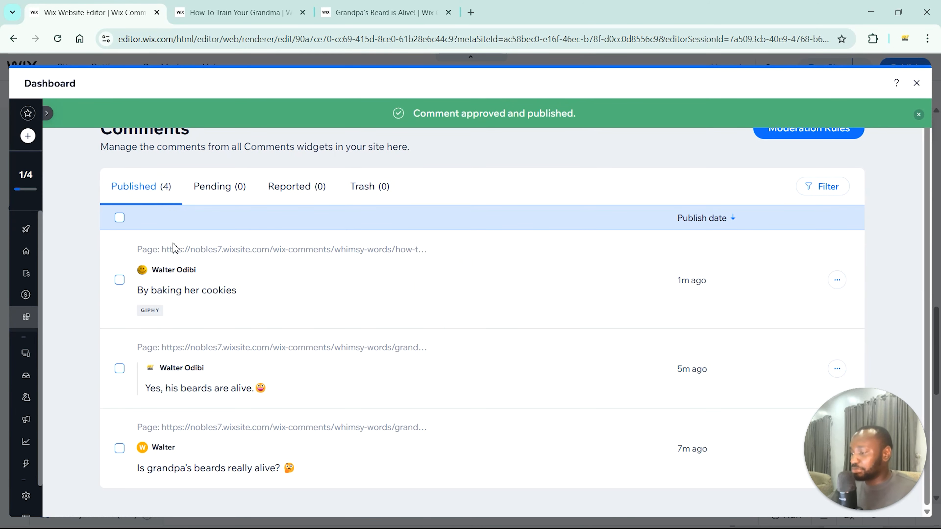
left_click(285, 299)
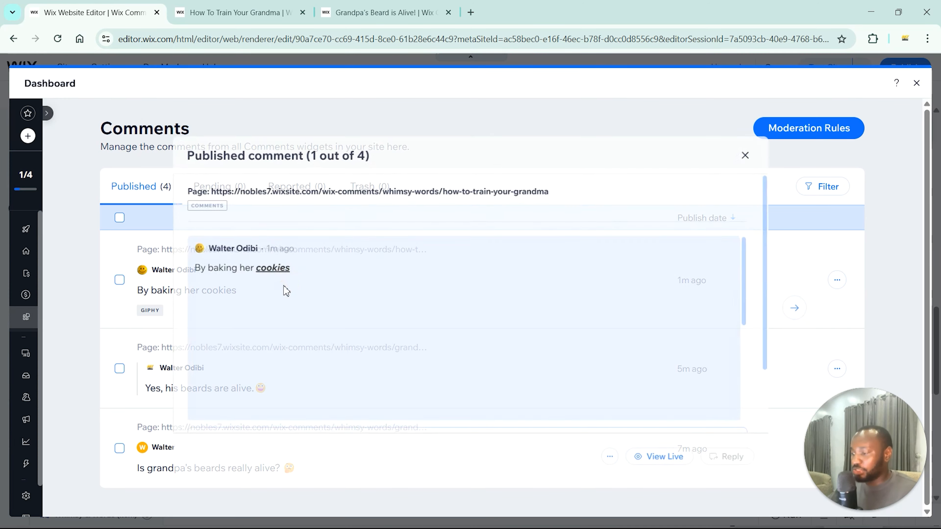
scroll(230, 352, "down", 5)
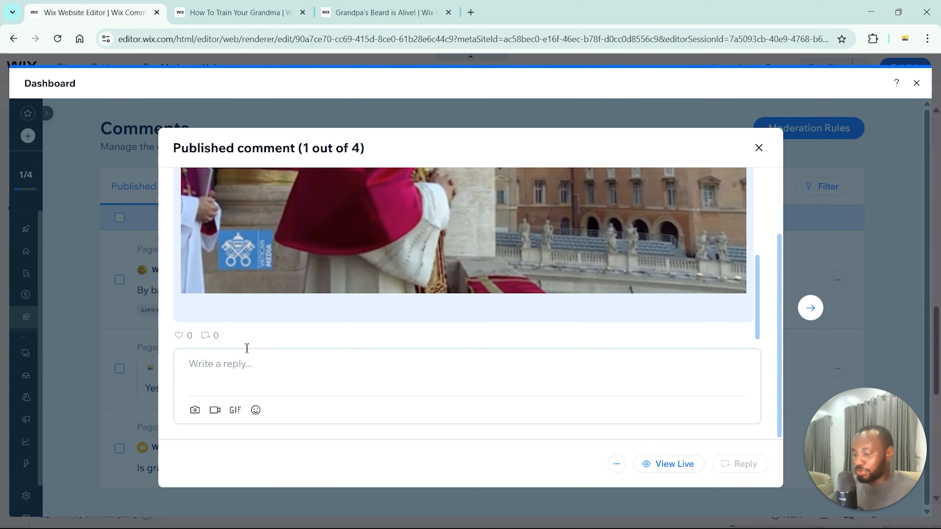
Switch to the live "How To Train Your Grandma" page, reload it and check the approved comment with its GIF
left_click(244, 13)
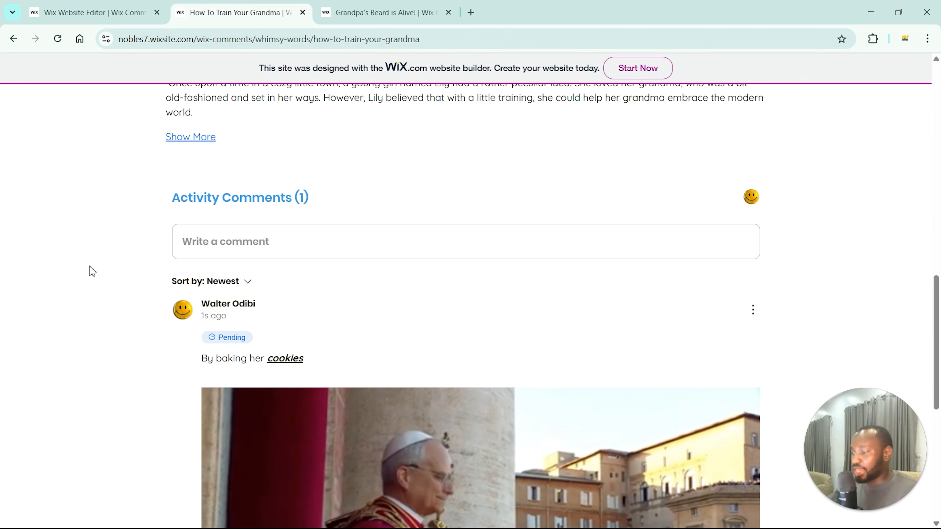
scroll(88, 269, "down", 6)
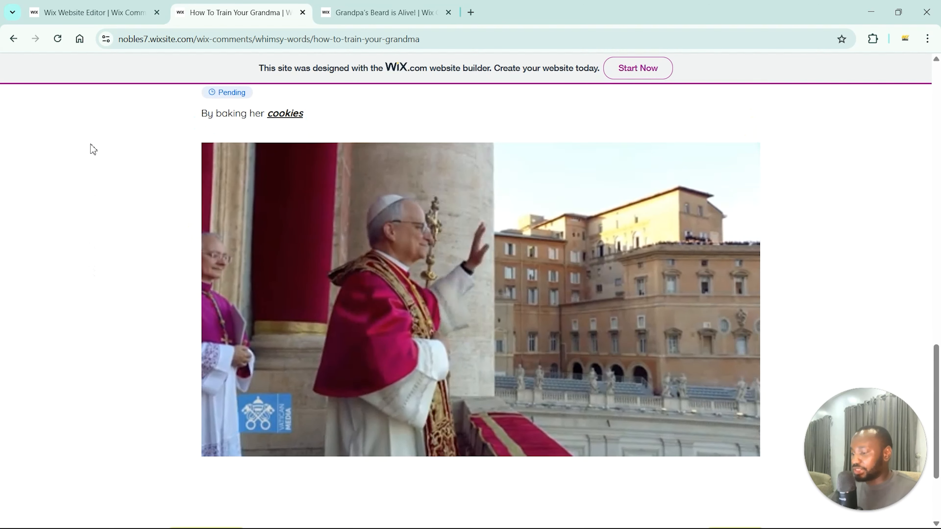
left_click(58, 40)
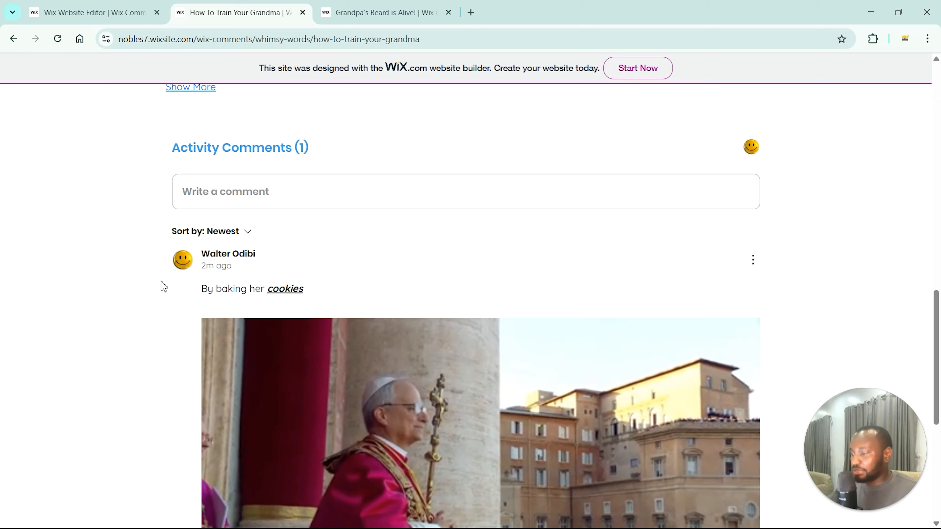
scroll(162, 284, "down", 3)
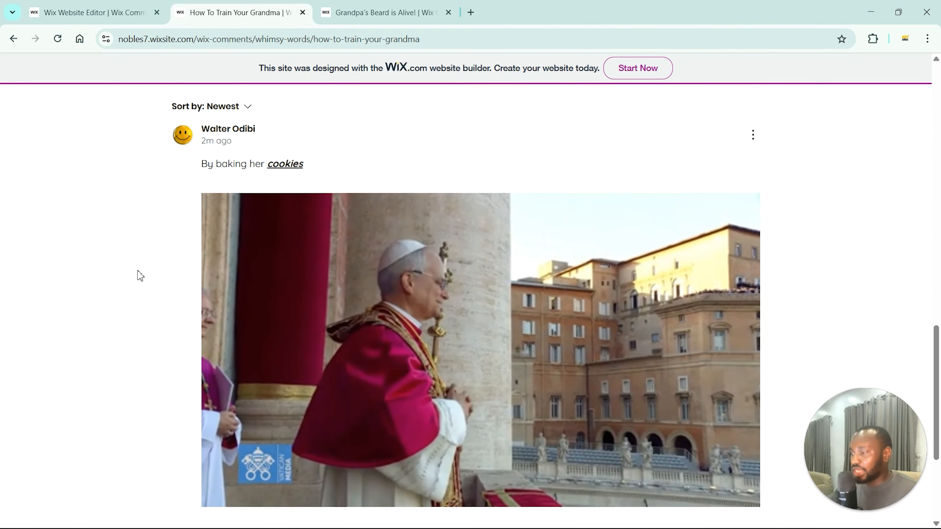
scroll(139, 275, "down", 5)
scroll(138, 275, "up", 5)
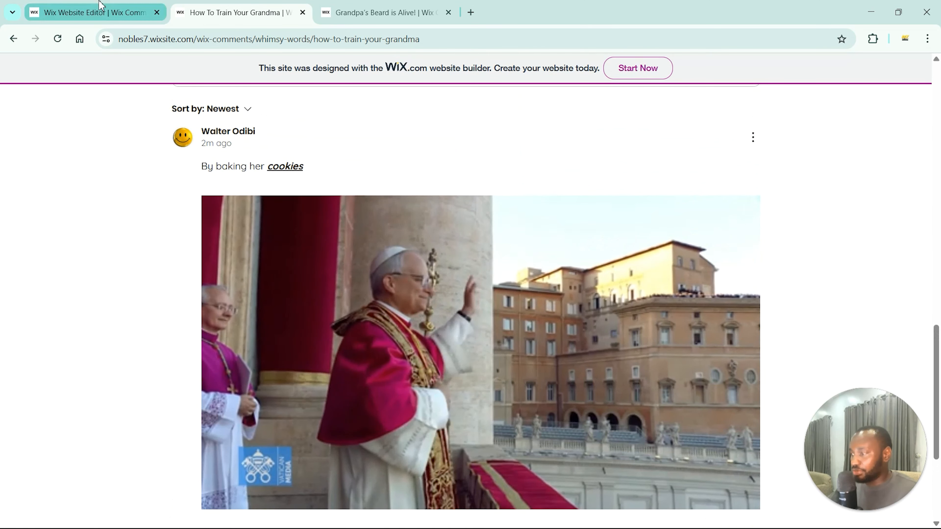
Return to the Comments dashboard, close the comment details and mark the comment "By baking her cookies" as Pinned
left_click(100, 5)
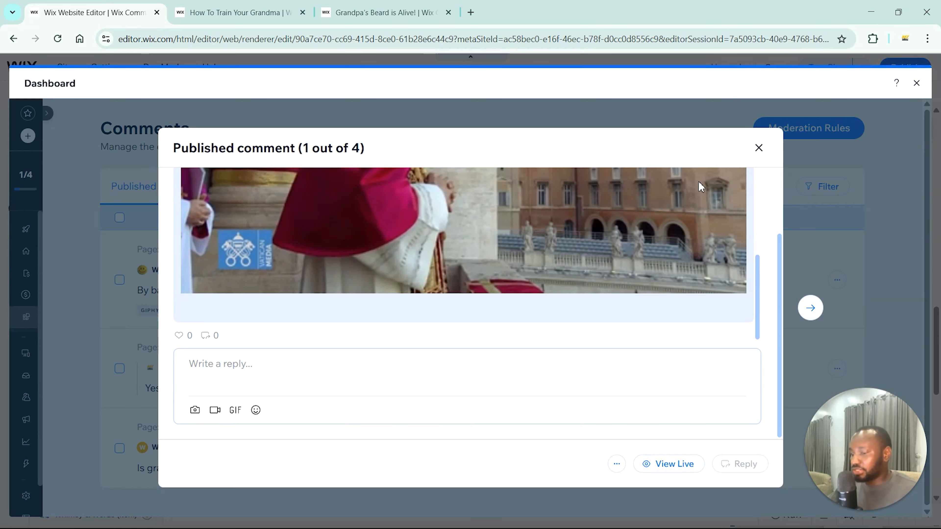
left_click(759, 148)
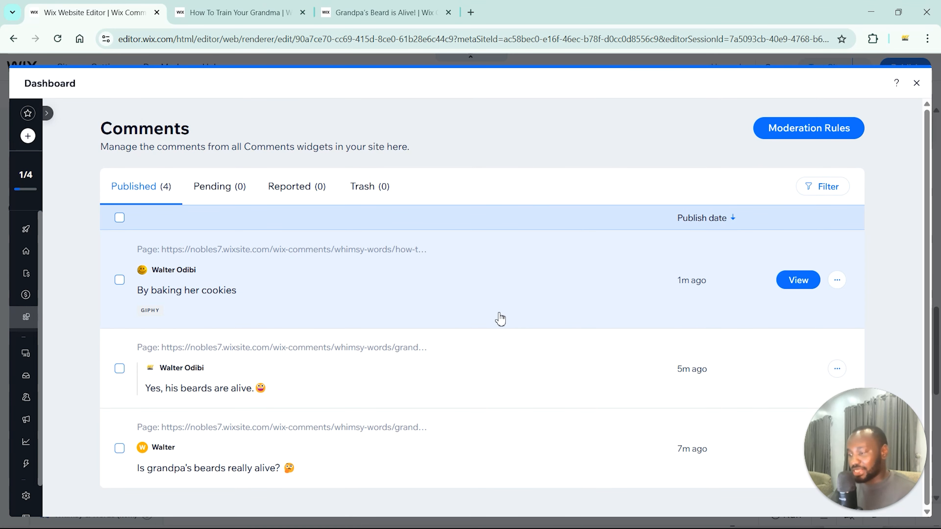
left_click(837, 280)
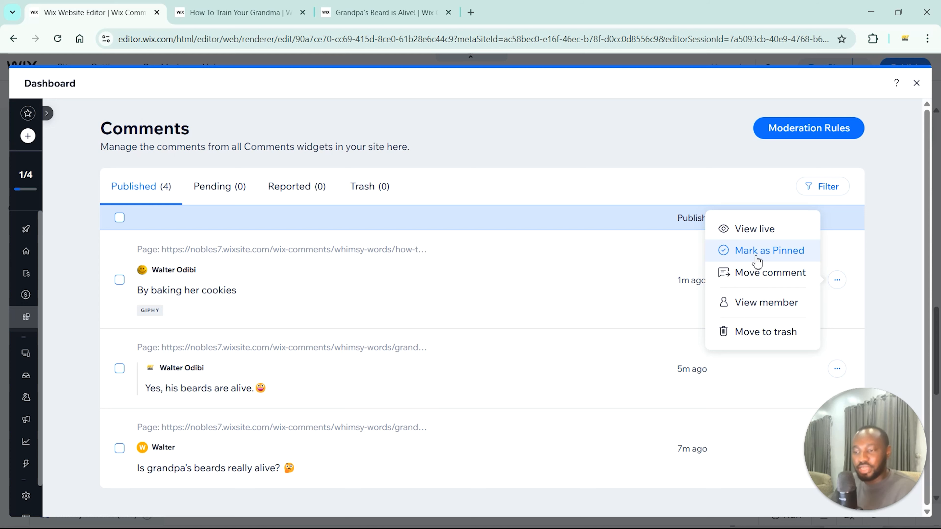
left_click(775, 258)
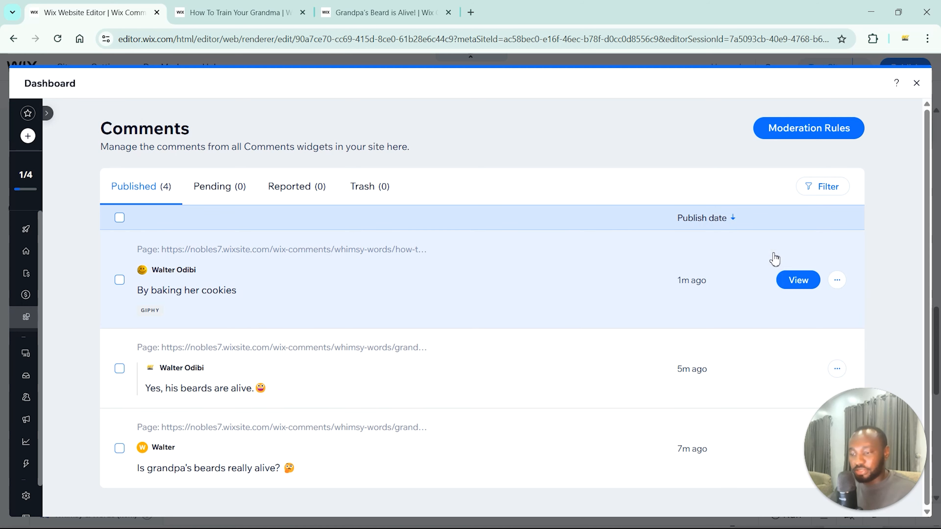
mouse_move(146, 296)
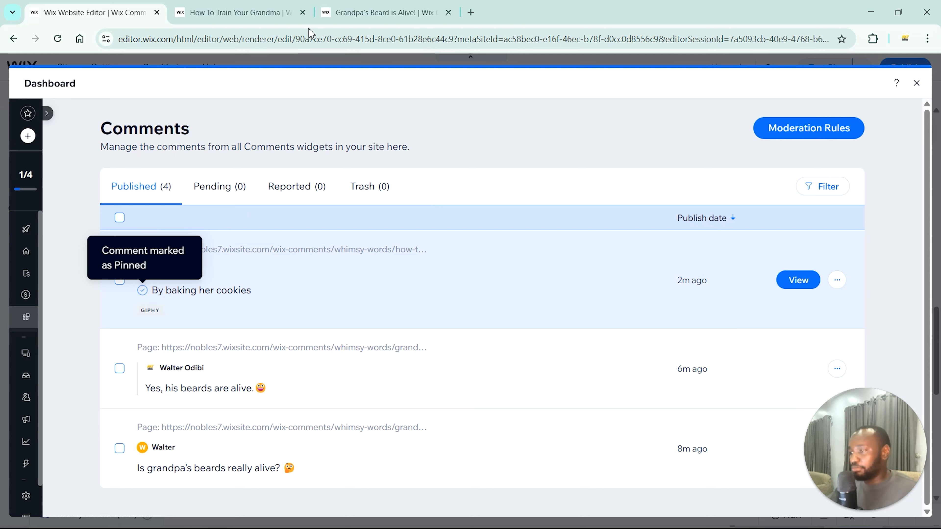
Reload the live "How To Train Your Grandma" page and examine the label and background of the "By baking her cookies" comment
left_click(238, 13)
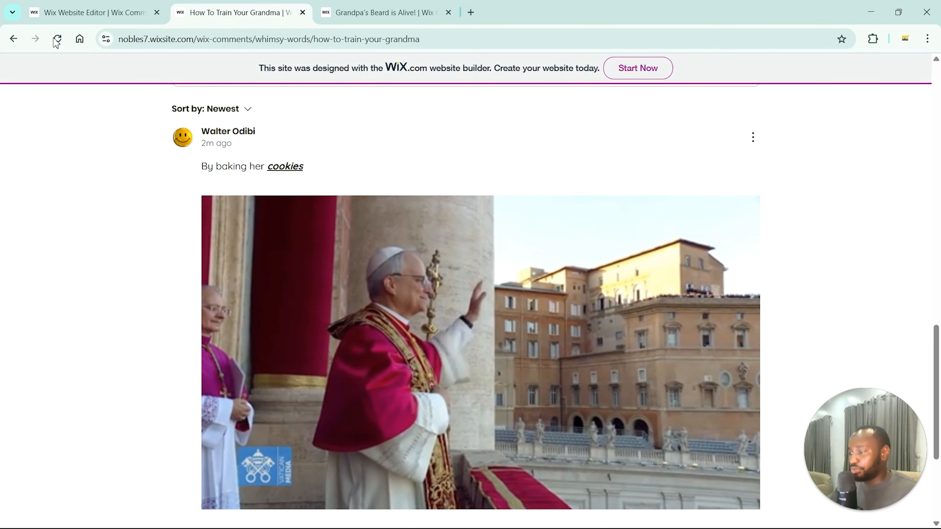
left_click(57, 38)
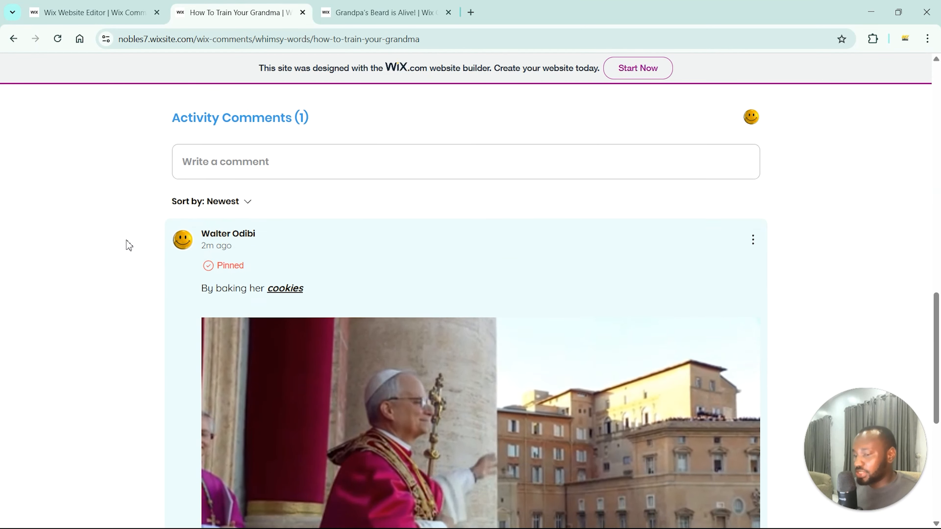
scroll(126, 244, "down", 2)
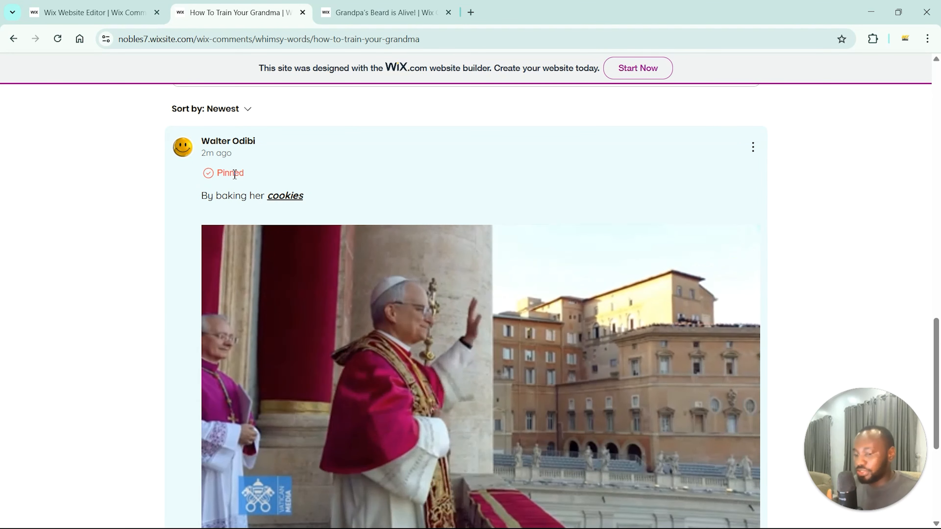
scroll(235, 175, "down", 1)
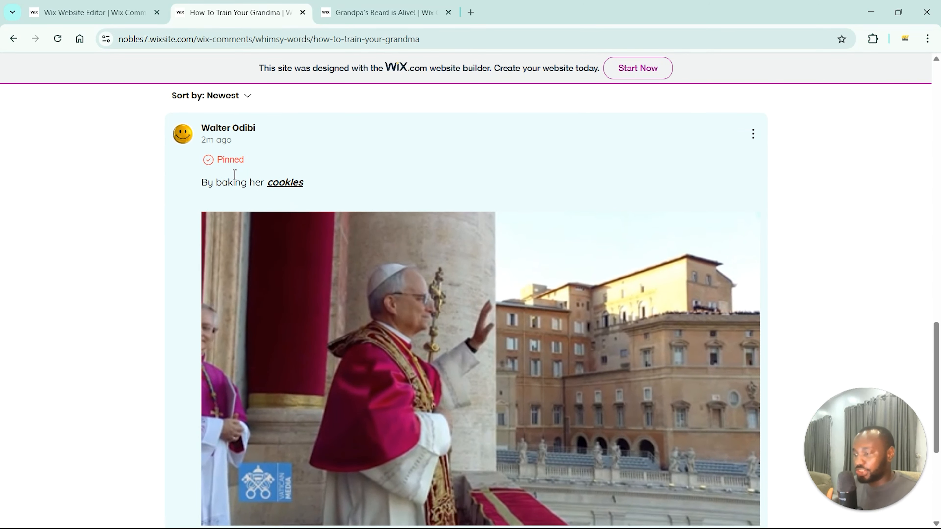
scroll(235, 174, "down", 5)
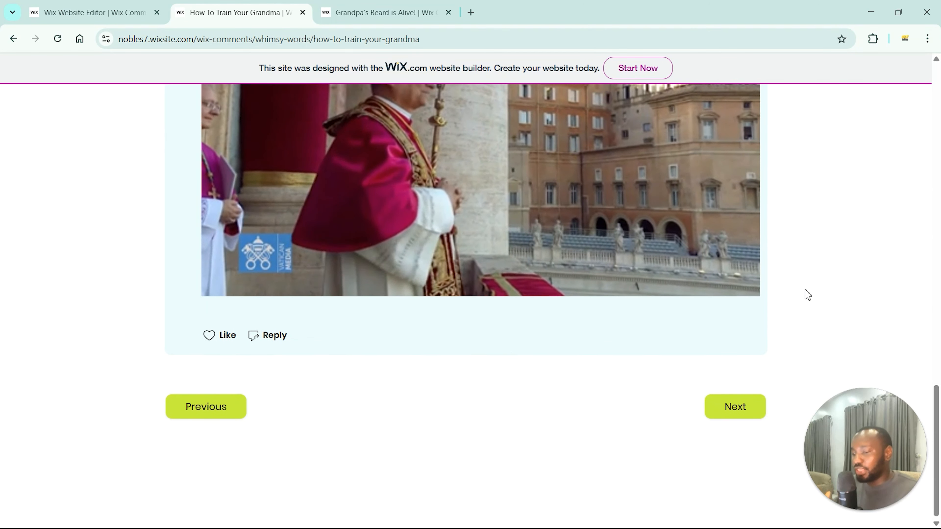
Log the current member out of the comments section and log in with another member account
scroll(807, 294, "up", 5)
left_click(752, 154)
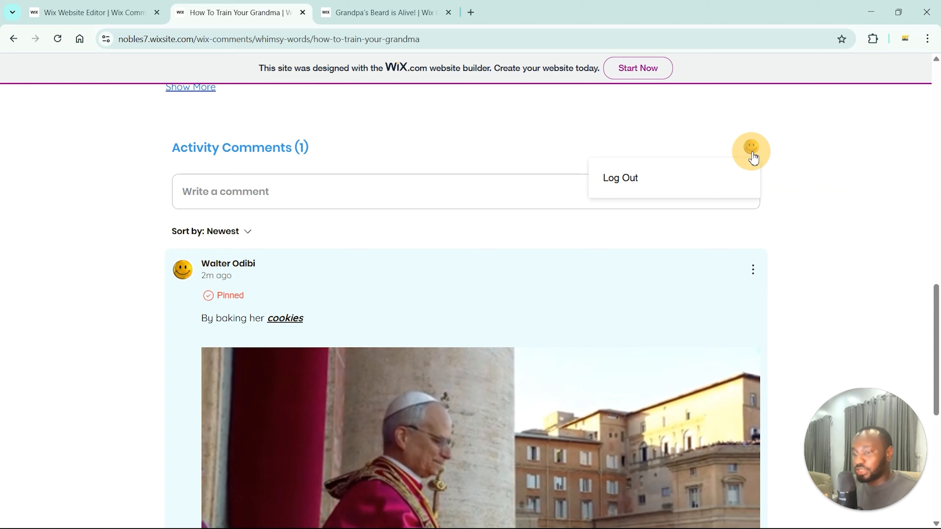
left_click(664, 179)
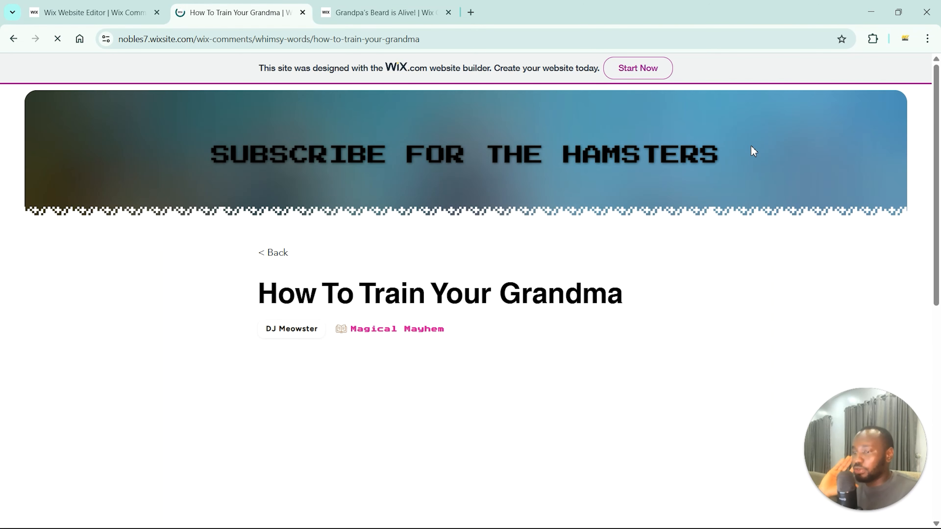
scroll(734, 277, "down", 10)
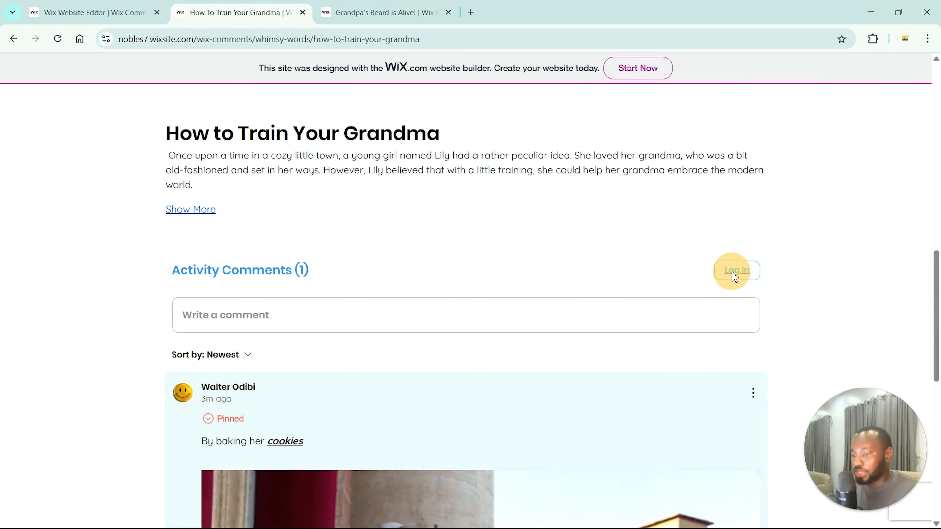
left_click(733, 272)
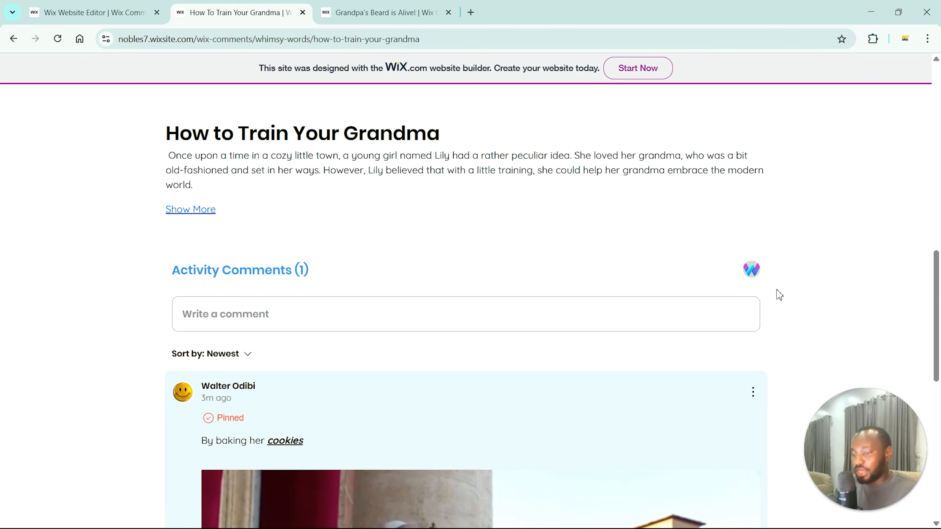
Like the pinned comment "By baking her cookies" as the logged-in member
scroll(780, 295, "down", 5)
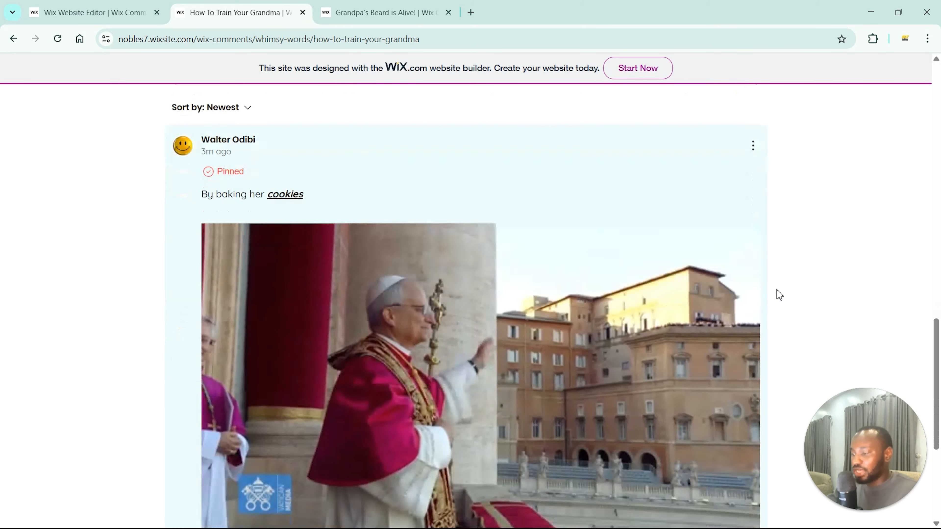
scroll(780, 294, "down", 5)
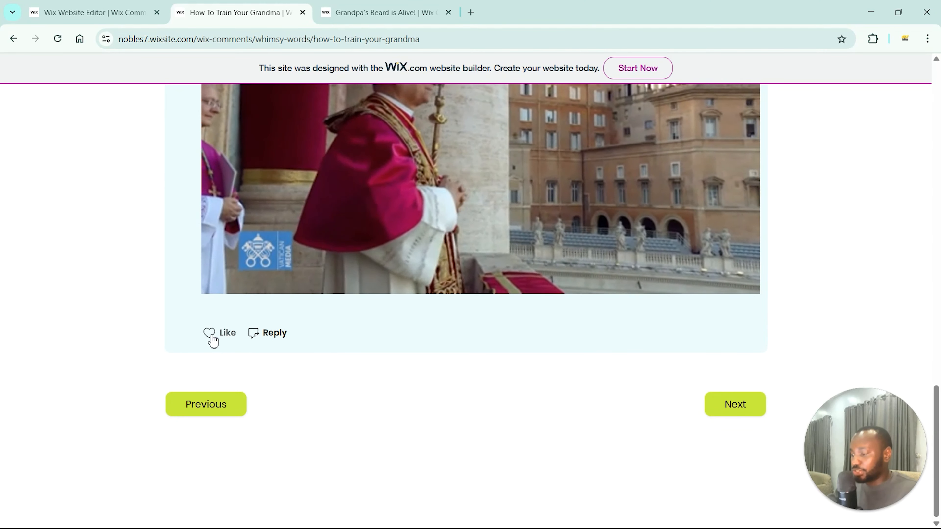
left_click(212, 335)
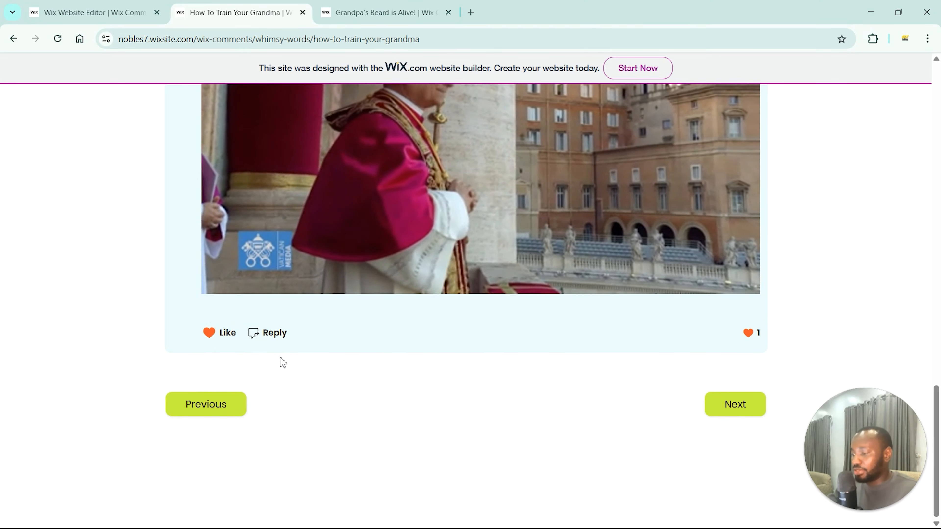
Reply "Great!" to the pinned comment and submit it
left_click(268, 333)
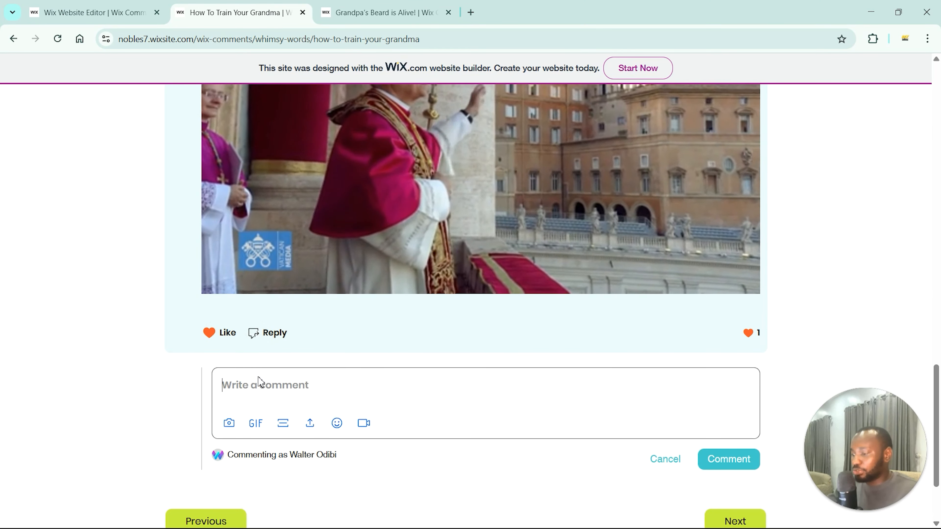
type("Great")
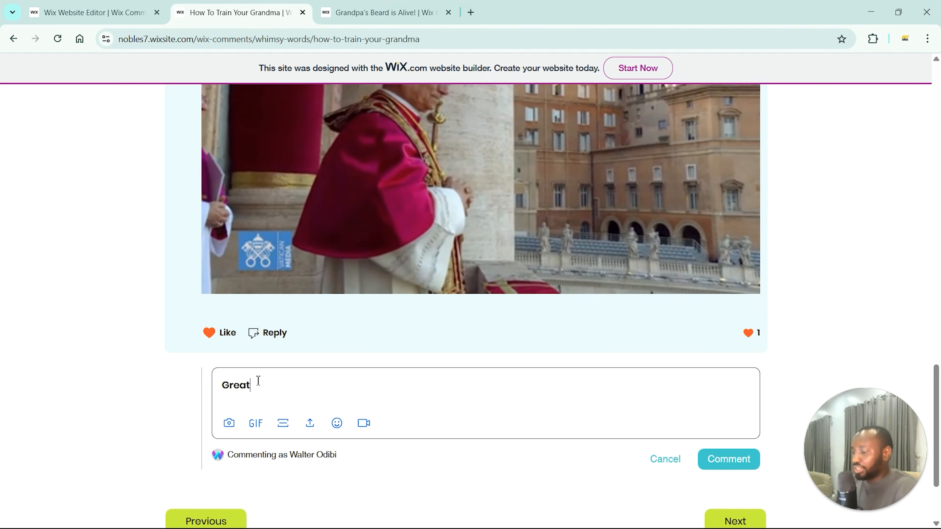
type("!")
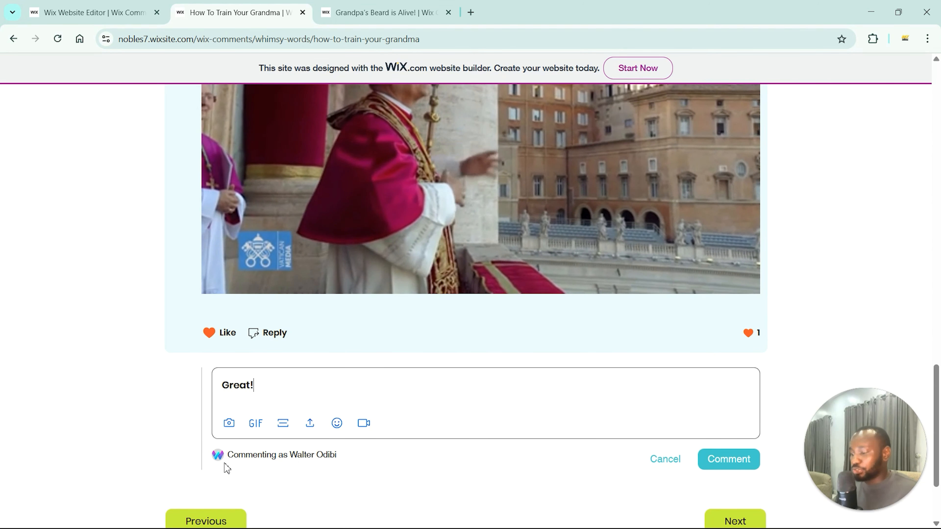
left_click(728, 466)
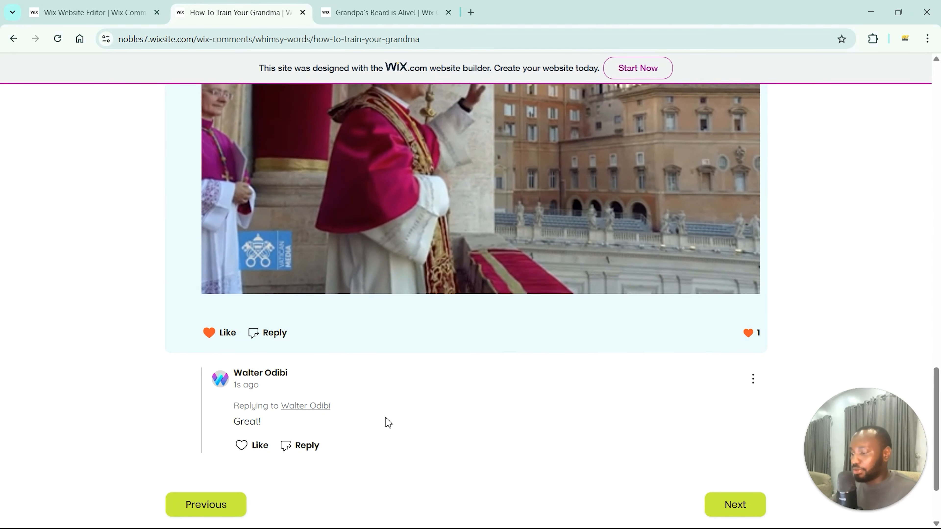
scroll(388, 422, "down", 2)
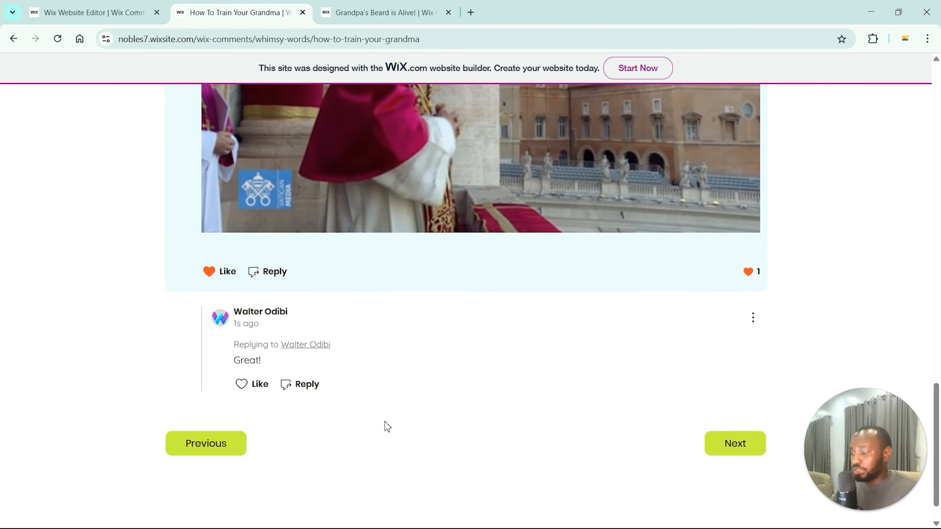